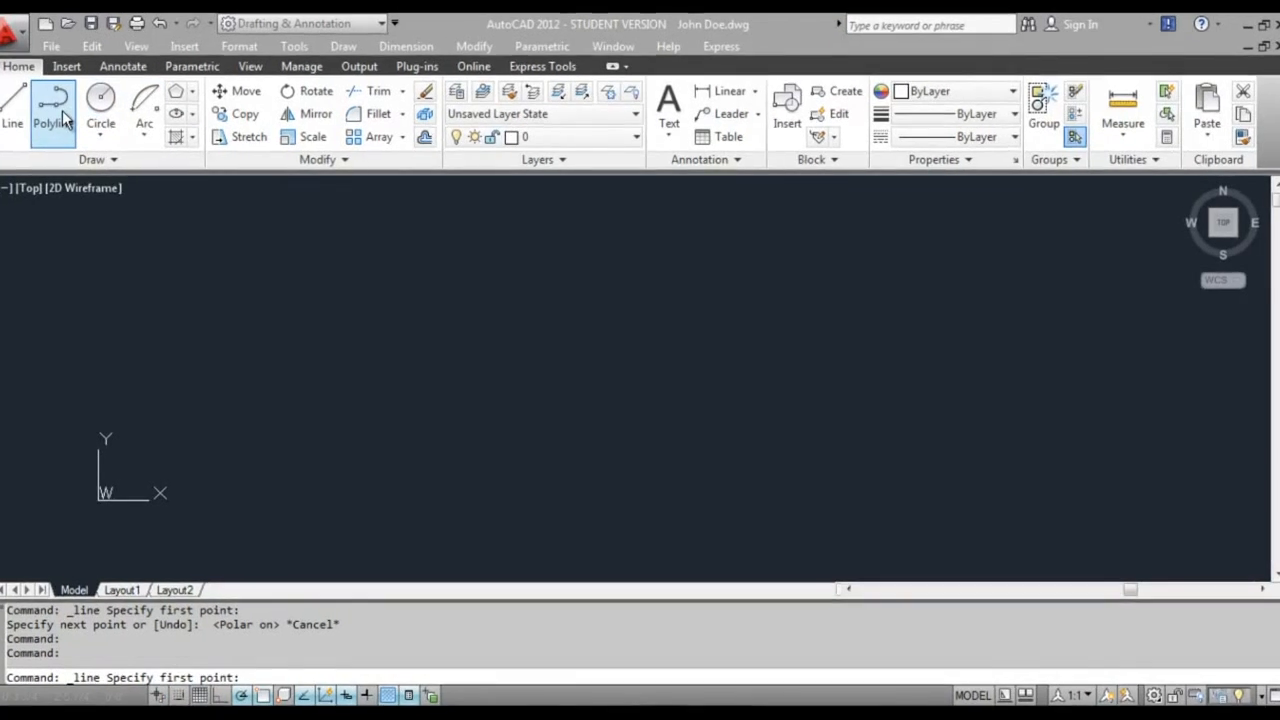
click(176, 88)
click(176, 105)
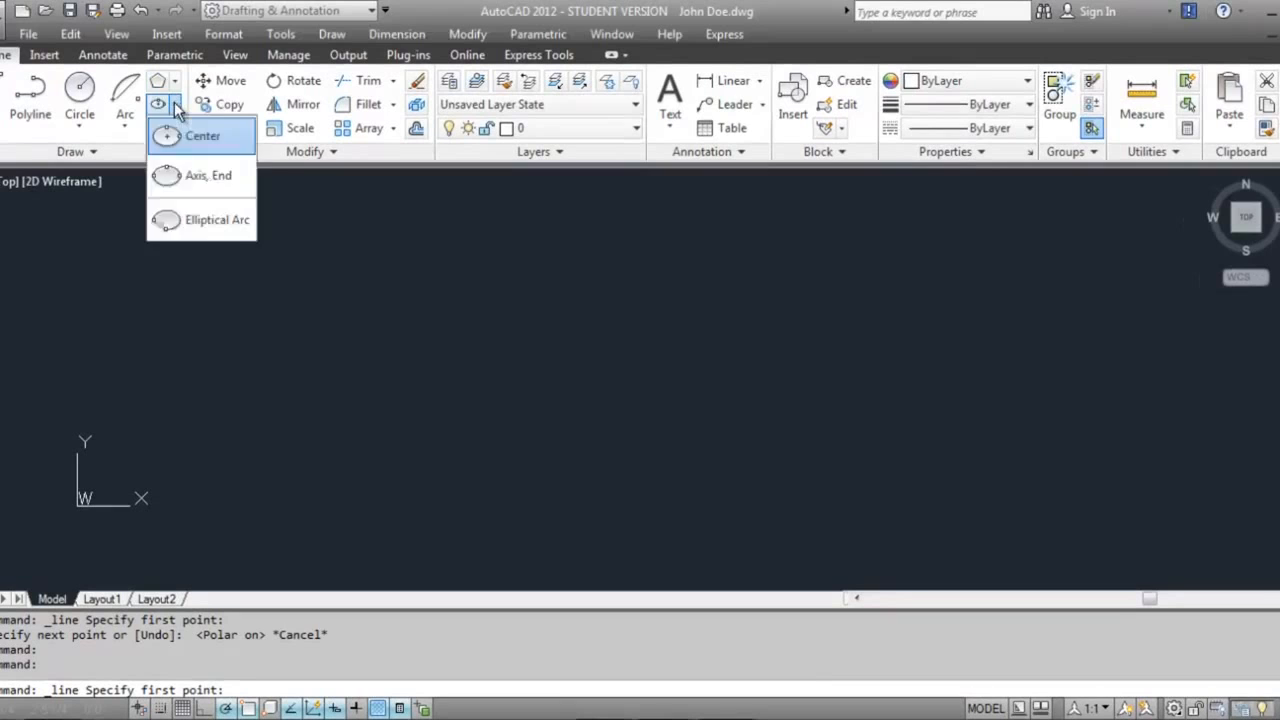
click(95, 151)
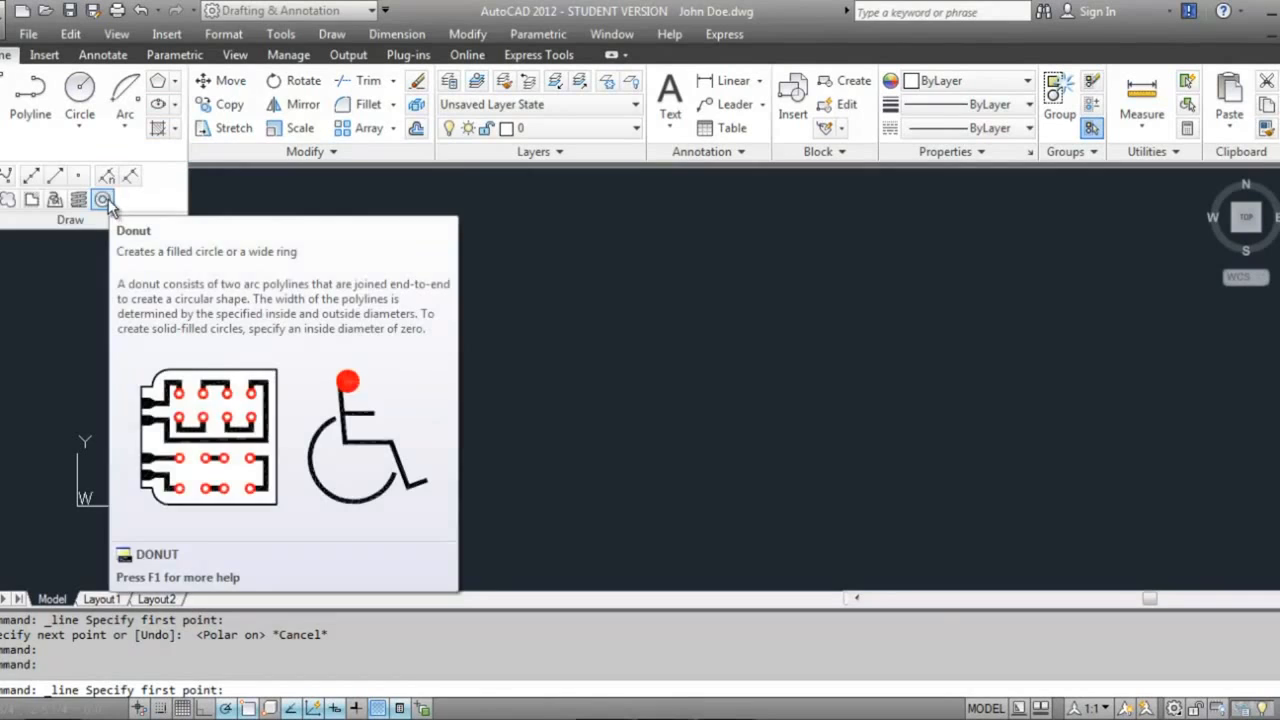
key(Escape)
key(Escape)
Draw a four-sided shape as one continuous polyline, returning to its start point, and finish the polyline.
click(27, 115)
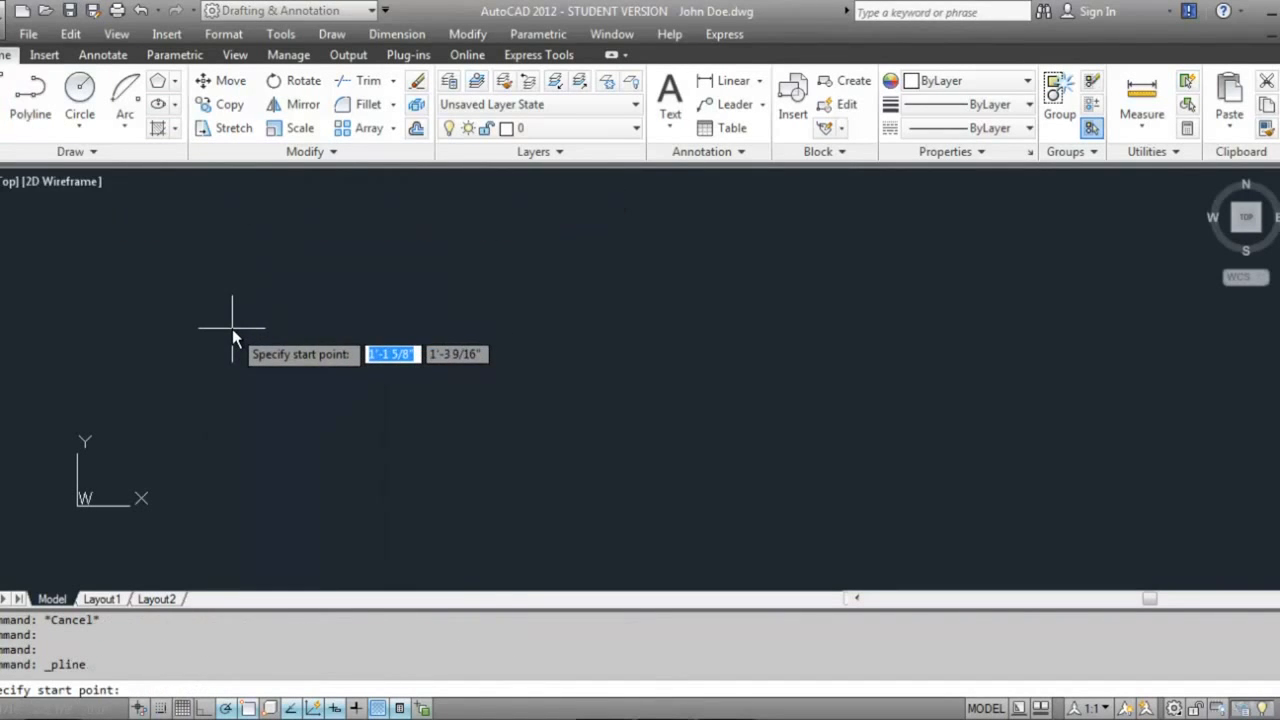
click(312, 287)
click(584, 287)
click(584, 462)
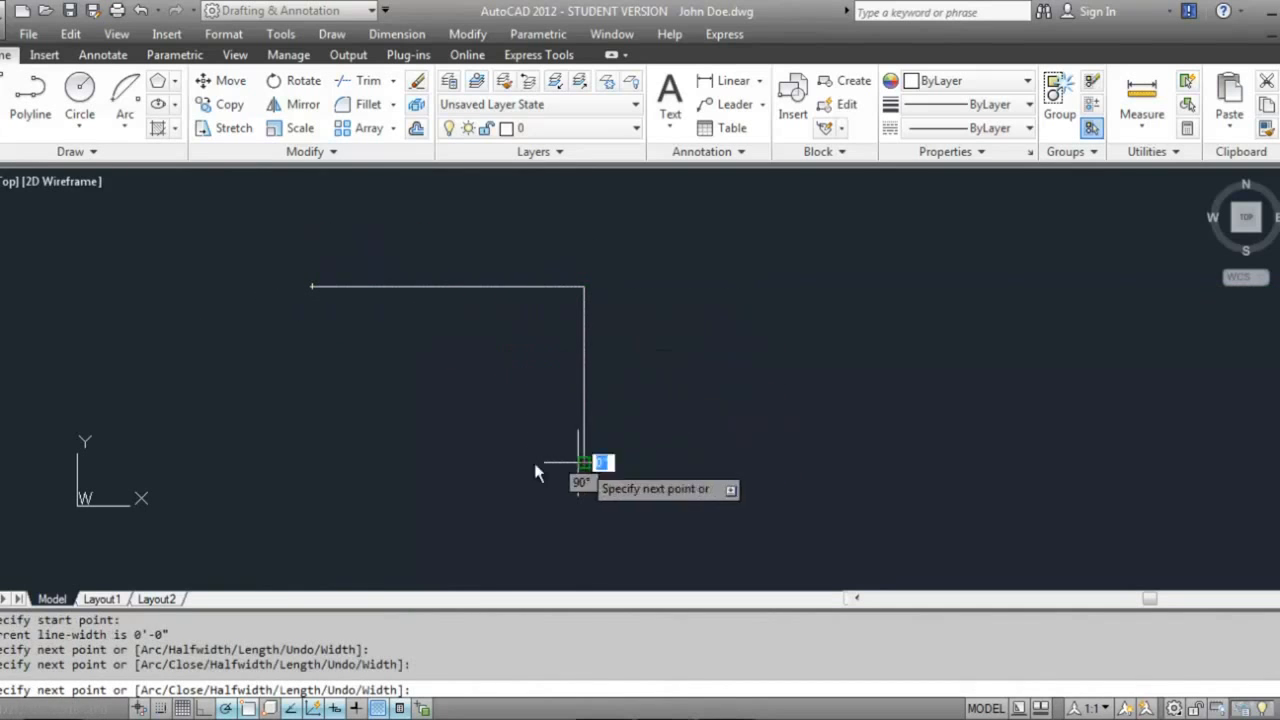
click(299, 478)
click(312, 287)
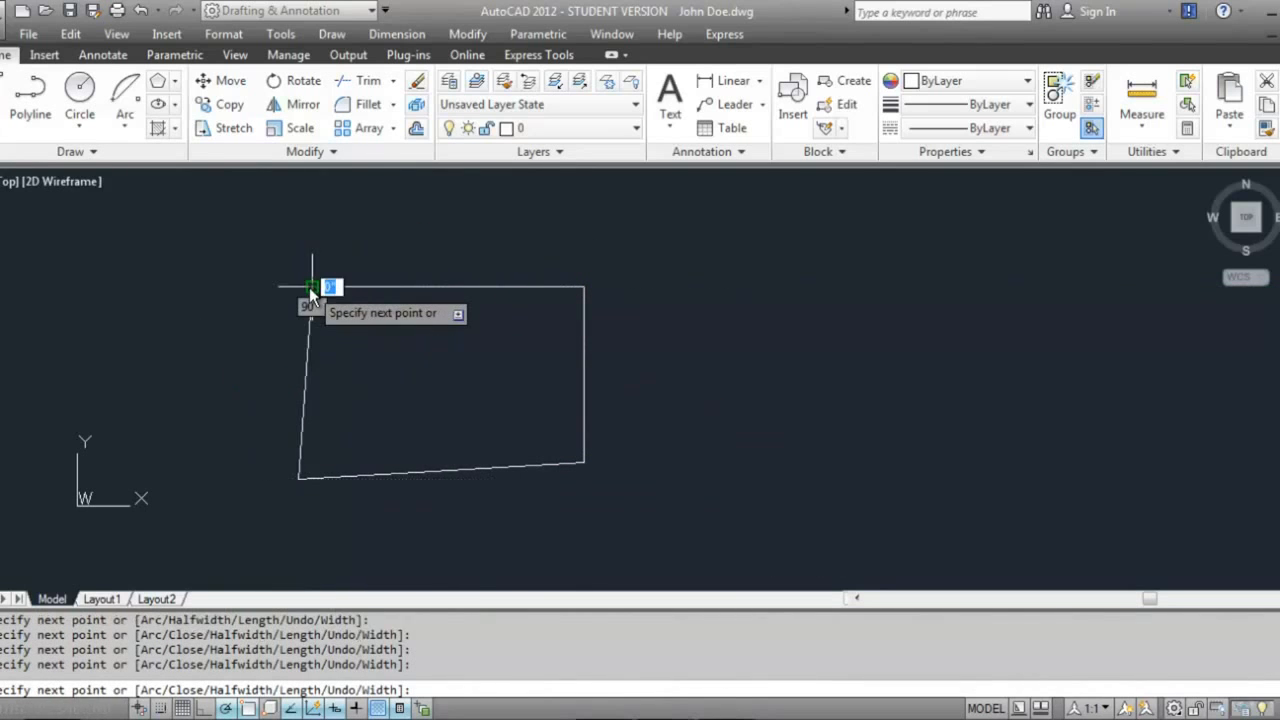
right_click(309, 287)
click(345, 297)
Draw a four-sided outline beside the polyline with the Line command, with a top edge about 2'-7" long, ending at its start point.
click(3, 95)
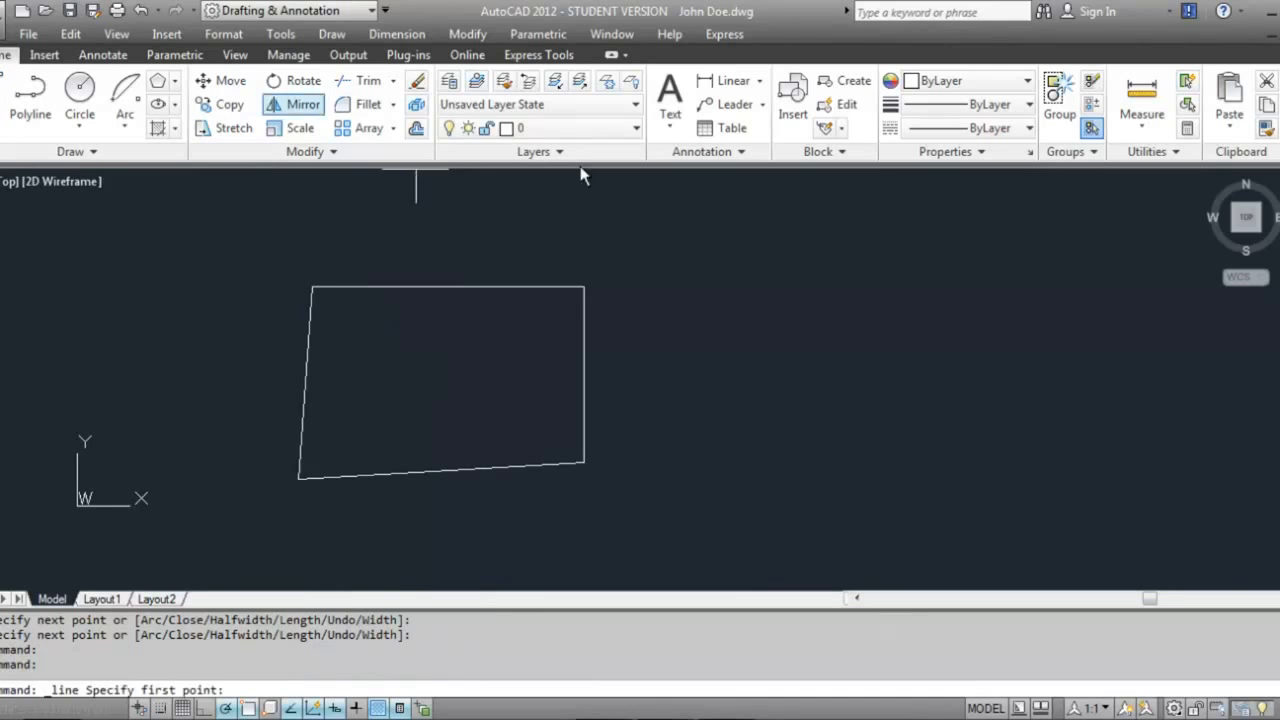
click(627, 250)
click(981, 249)
click(967, 419)
click(729, 434)
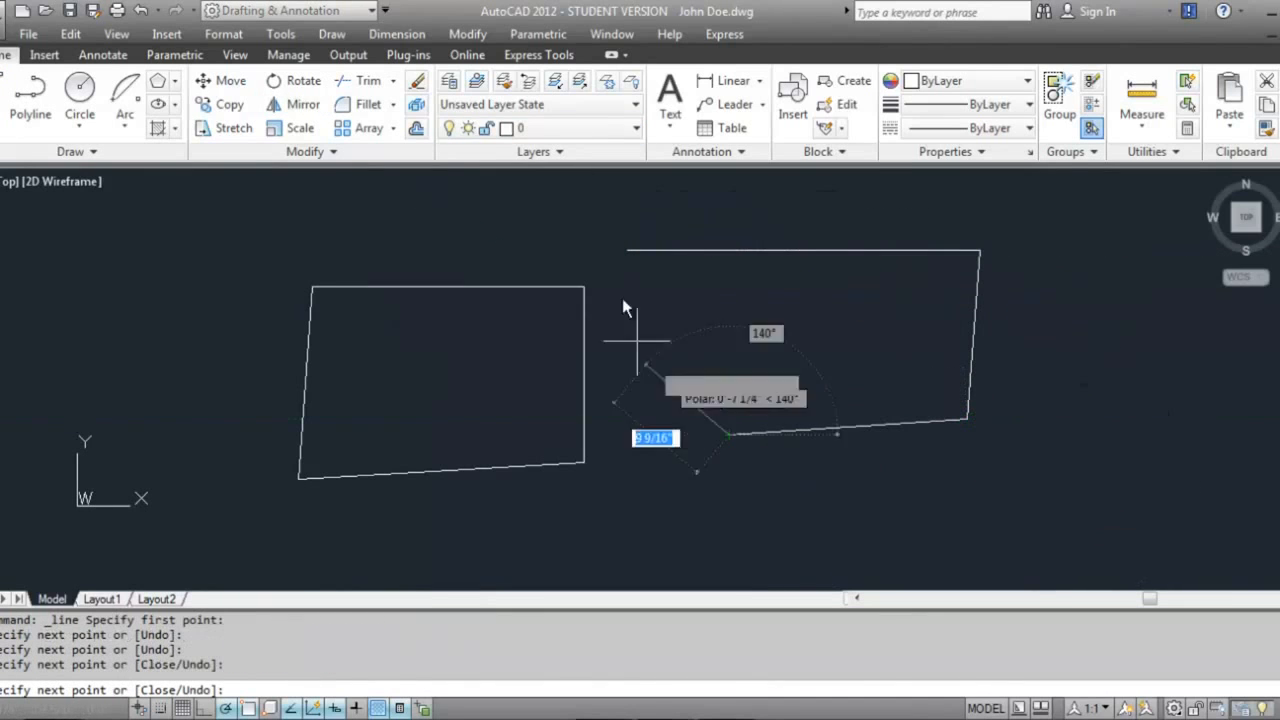
click(627, 251)
right_click(624, 257)
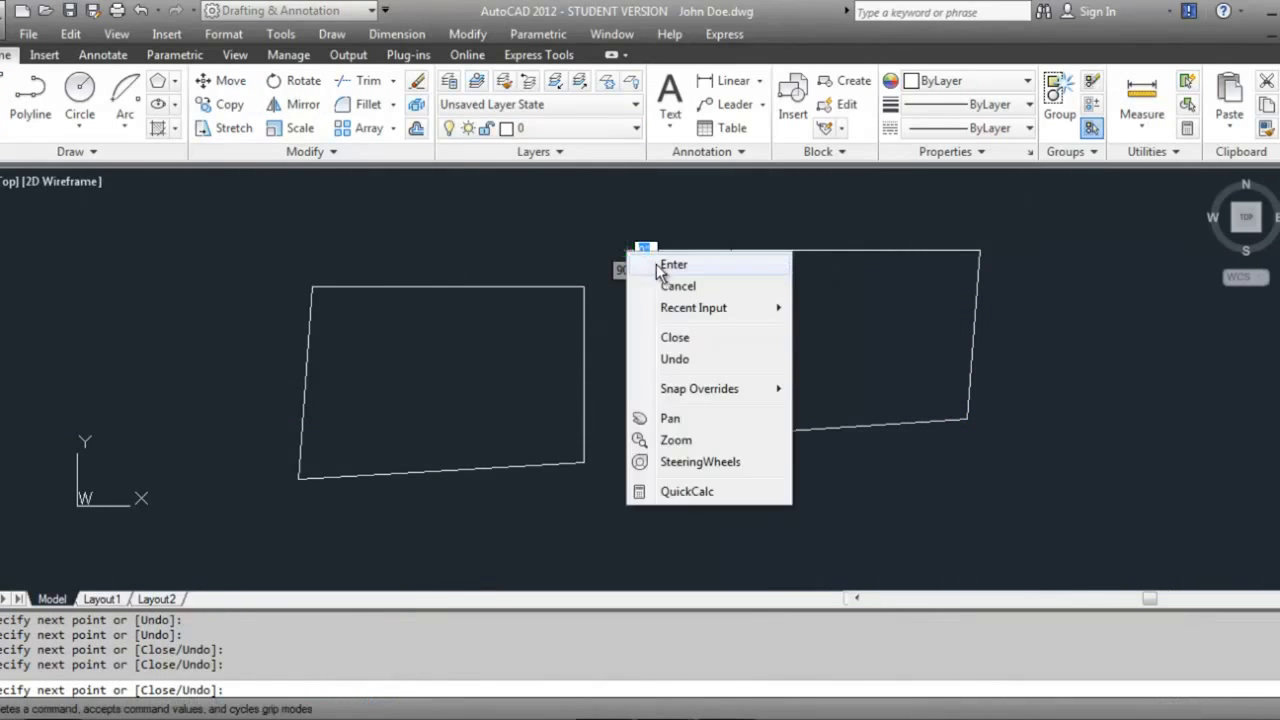
click(666, 263)
Compare how the polyline shape and the top edge of the line-drawn shape select and which properties they show.
click(538, 287)
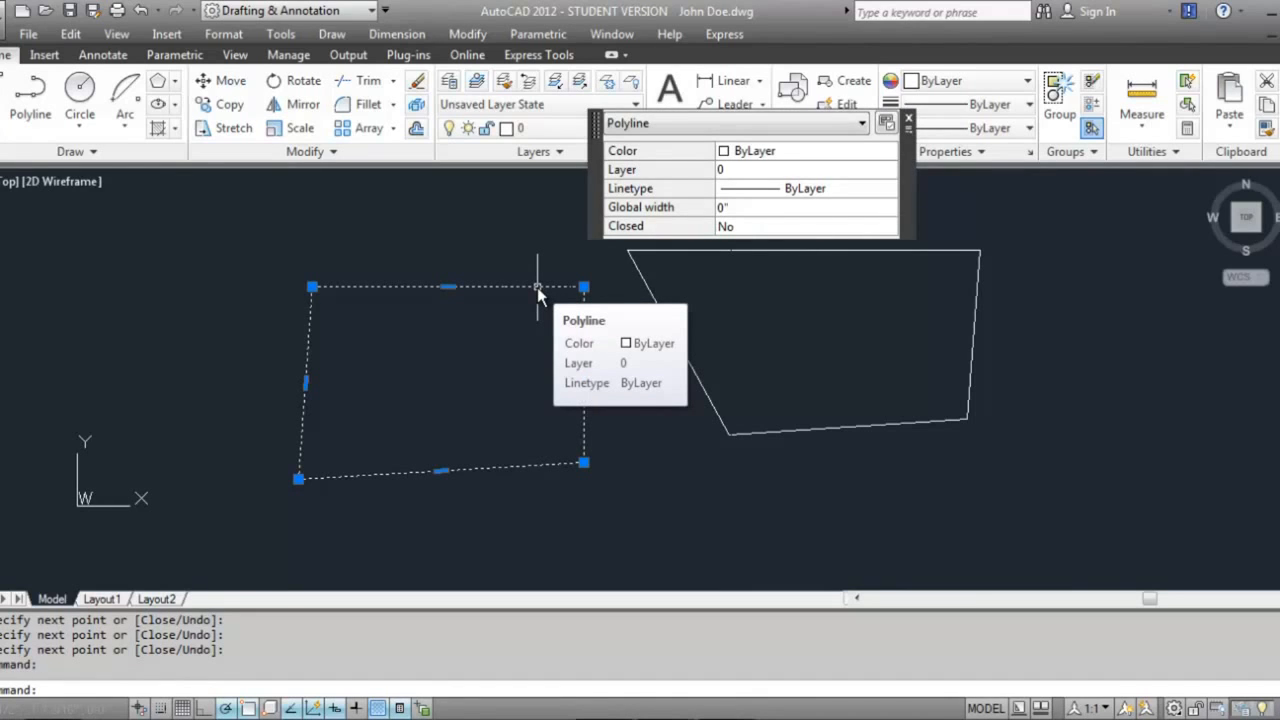
key(Escape)
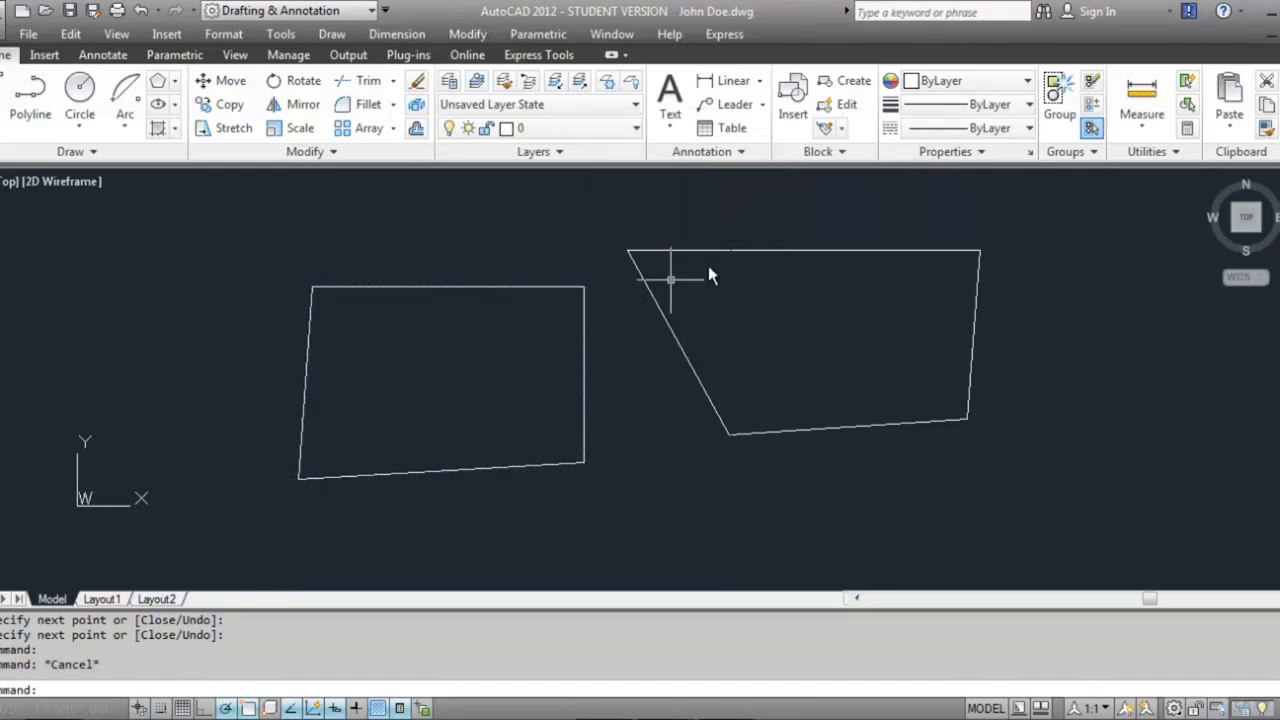
click(717, 251)
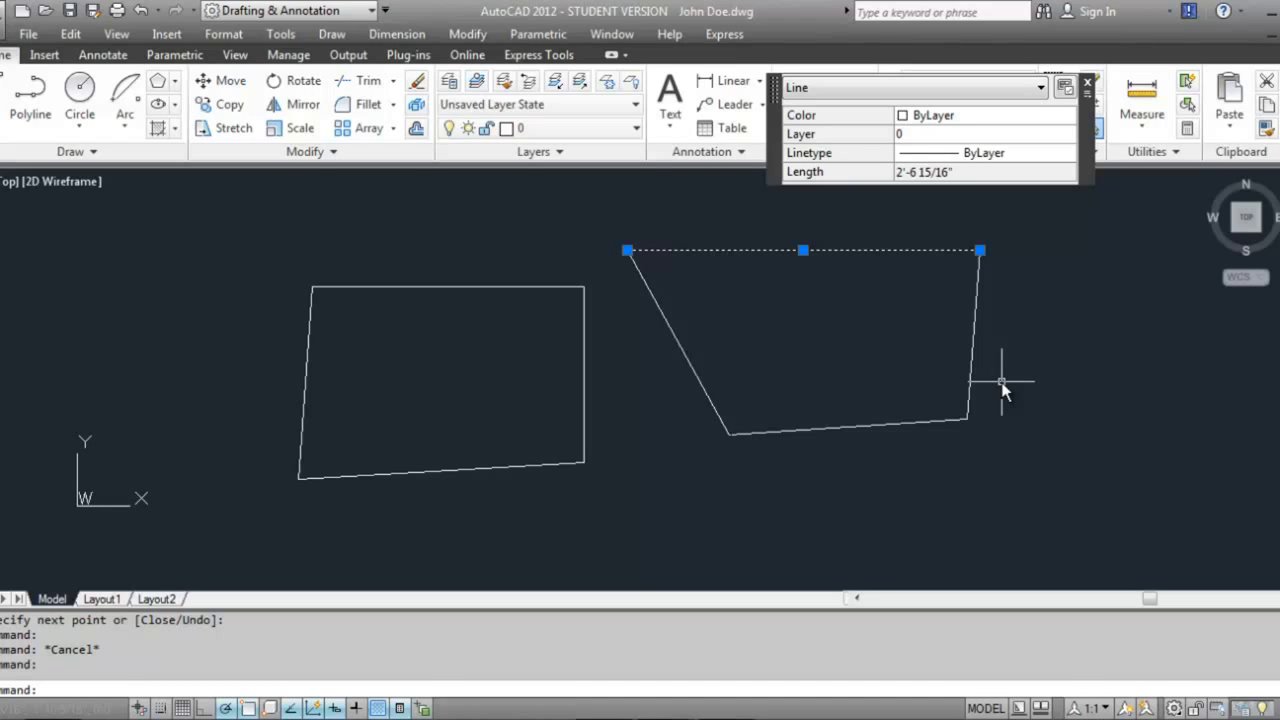
key(Escape)
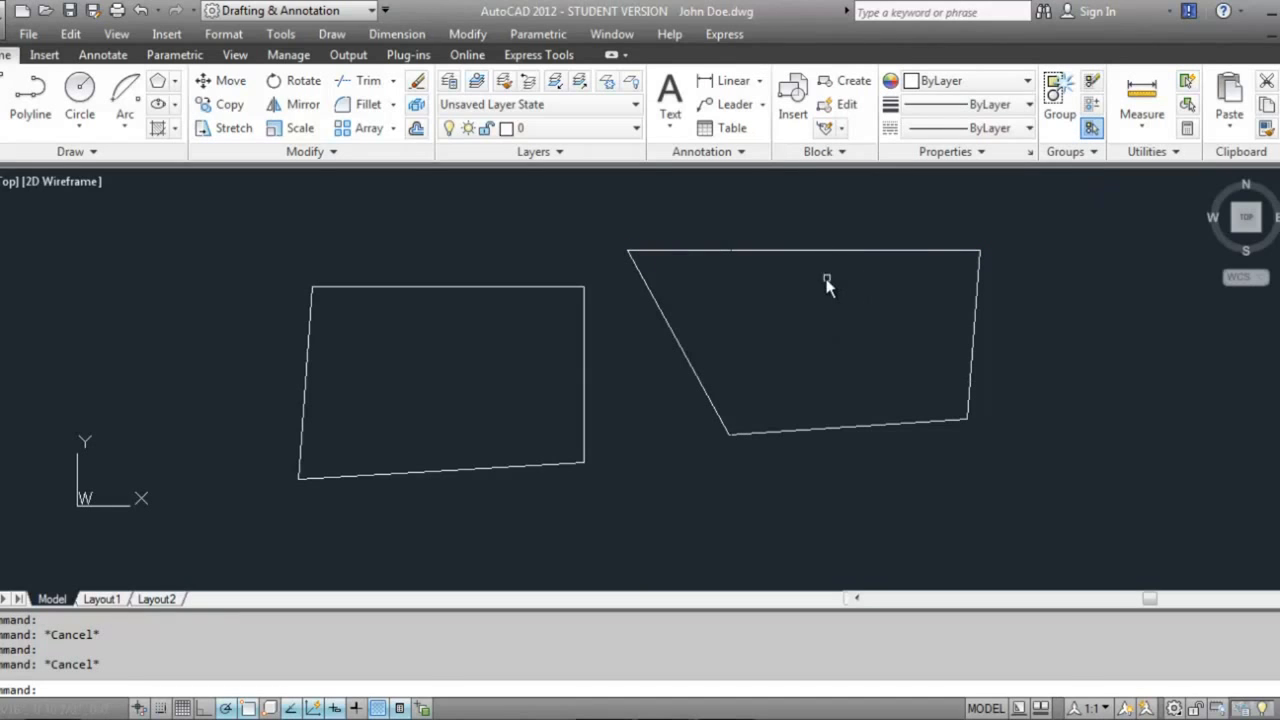
click(817, 251)
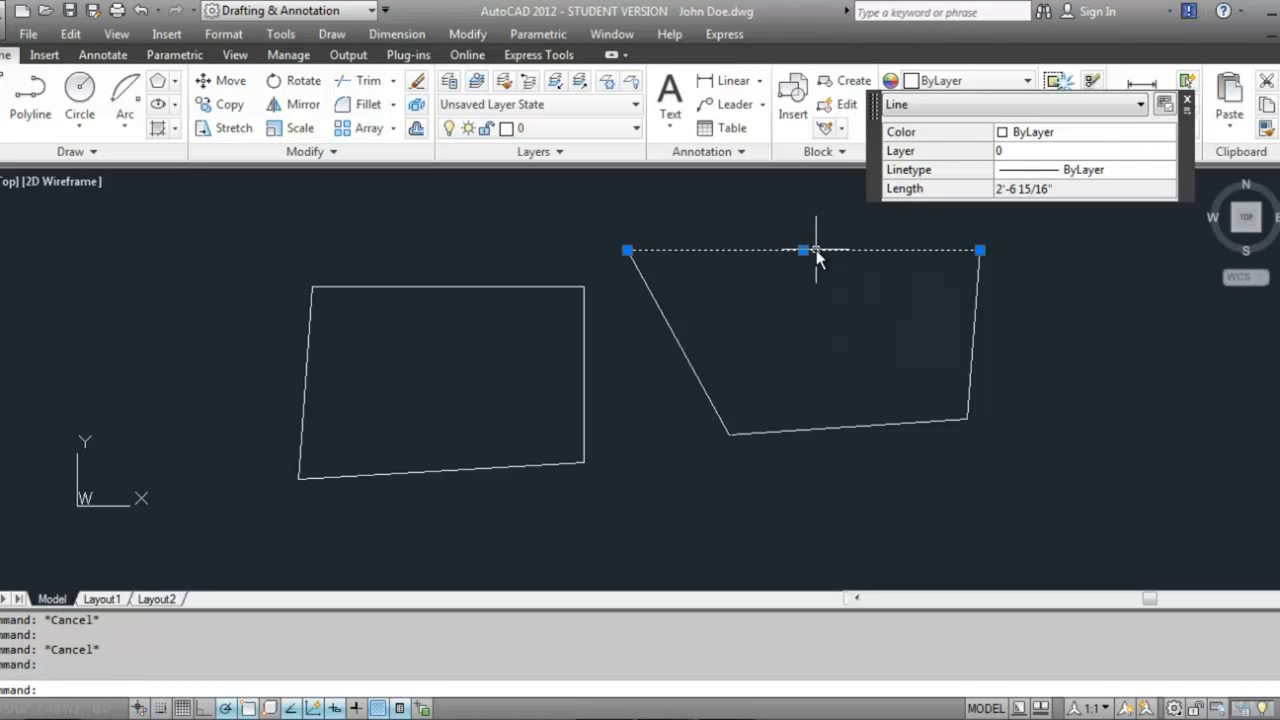
mouse_move(816, 250)
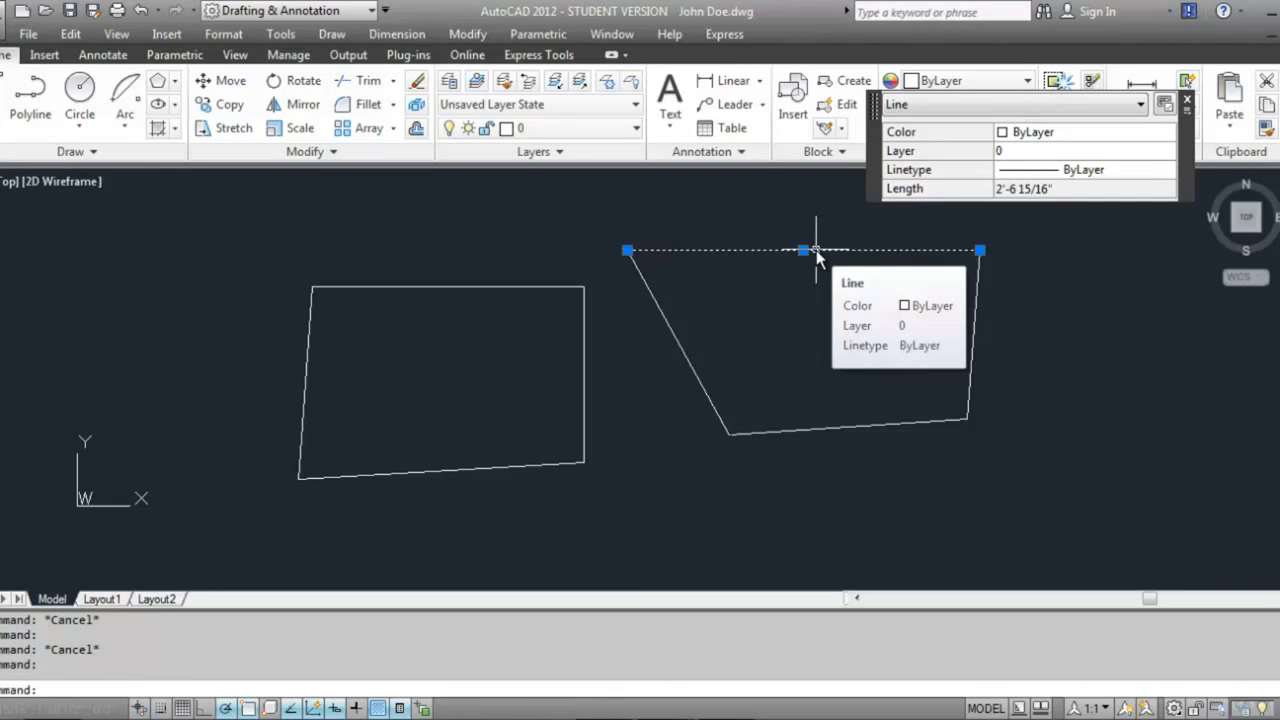
key(Escape)
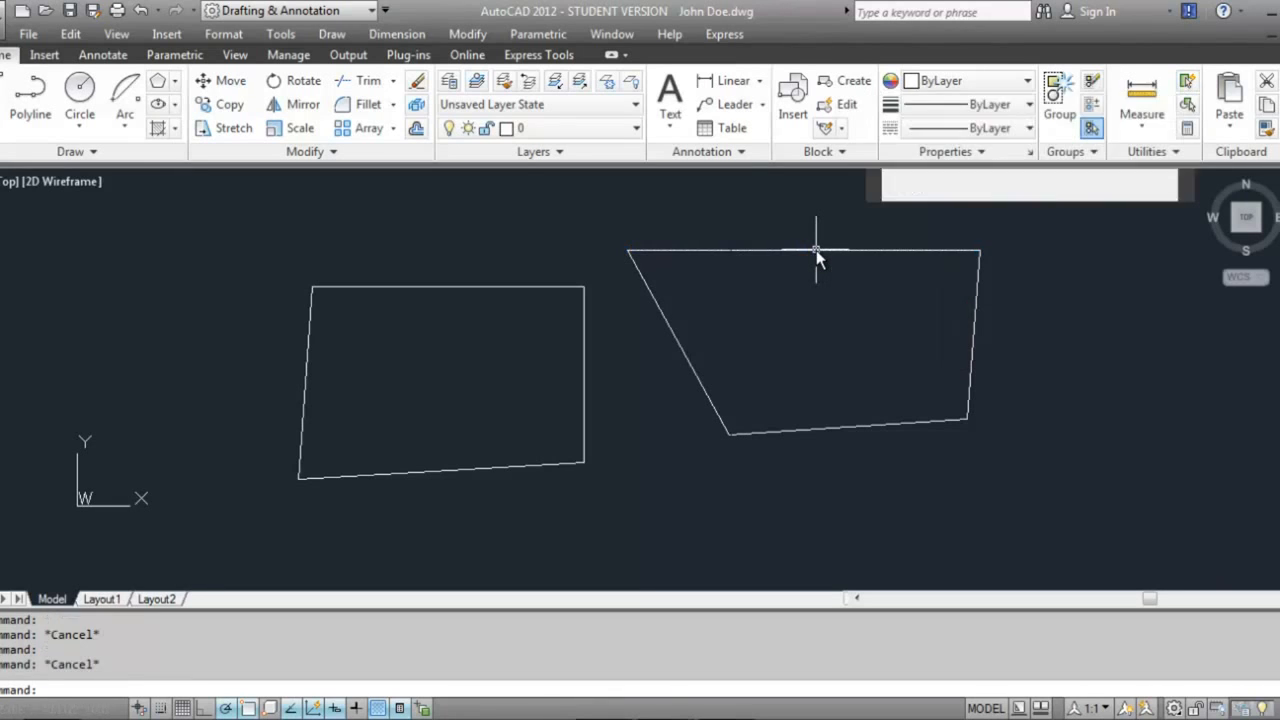
click(489, 286)
mouse_move(488, 286)
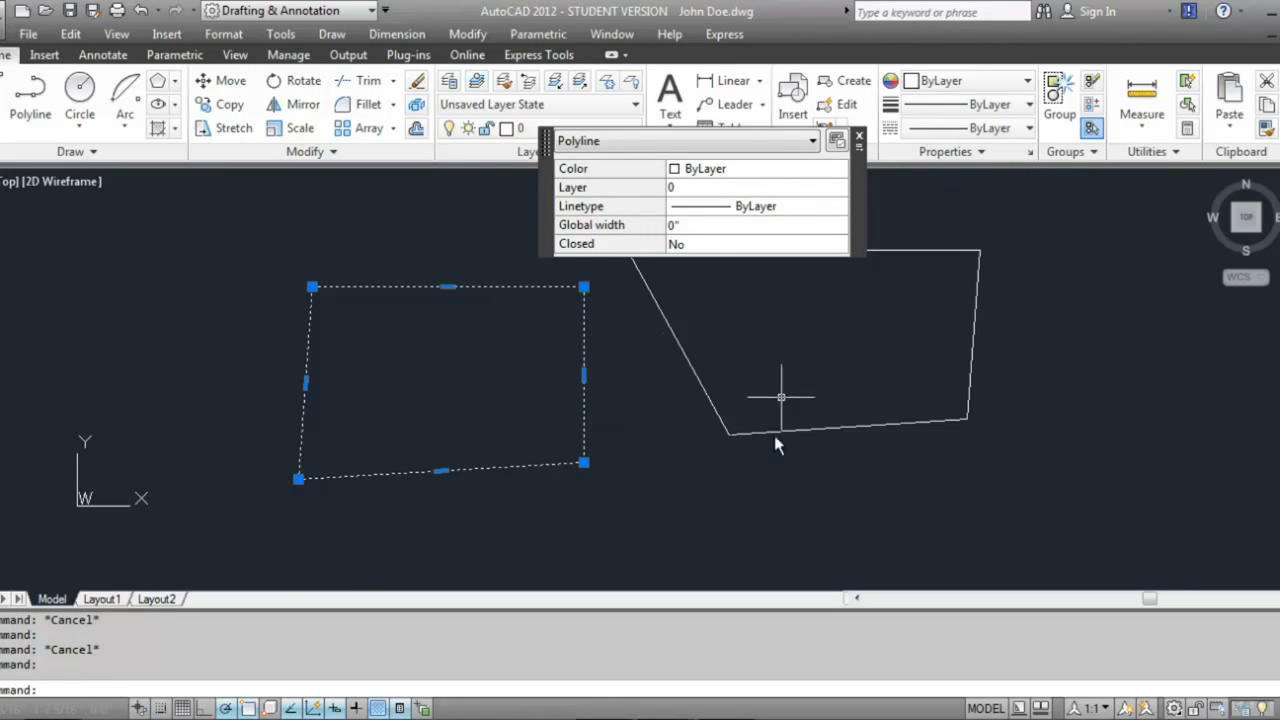
Erase the polyline shape and all segments of the line-drawn shape with crossing selections.
click(769, 464)
click(530, 345)
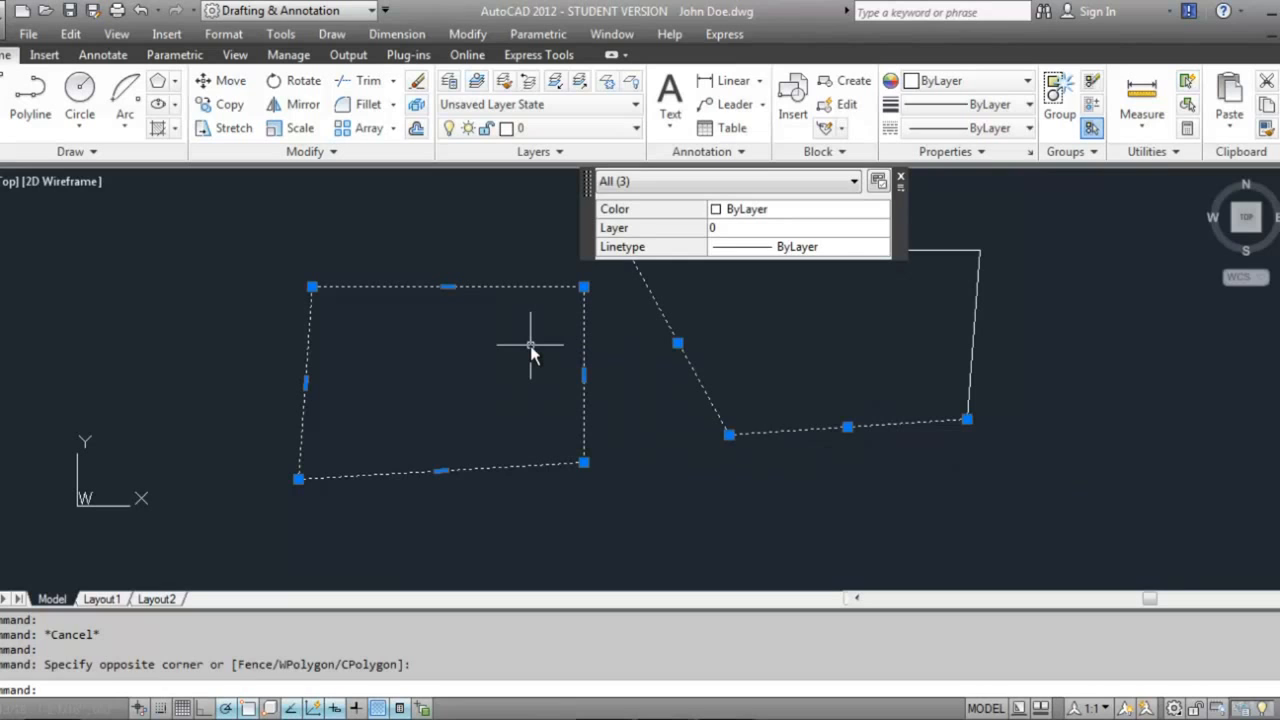
key(Delete)
click(1090, 434)
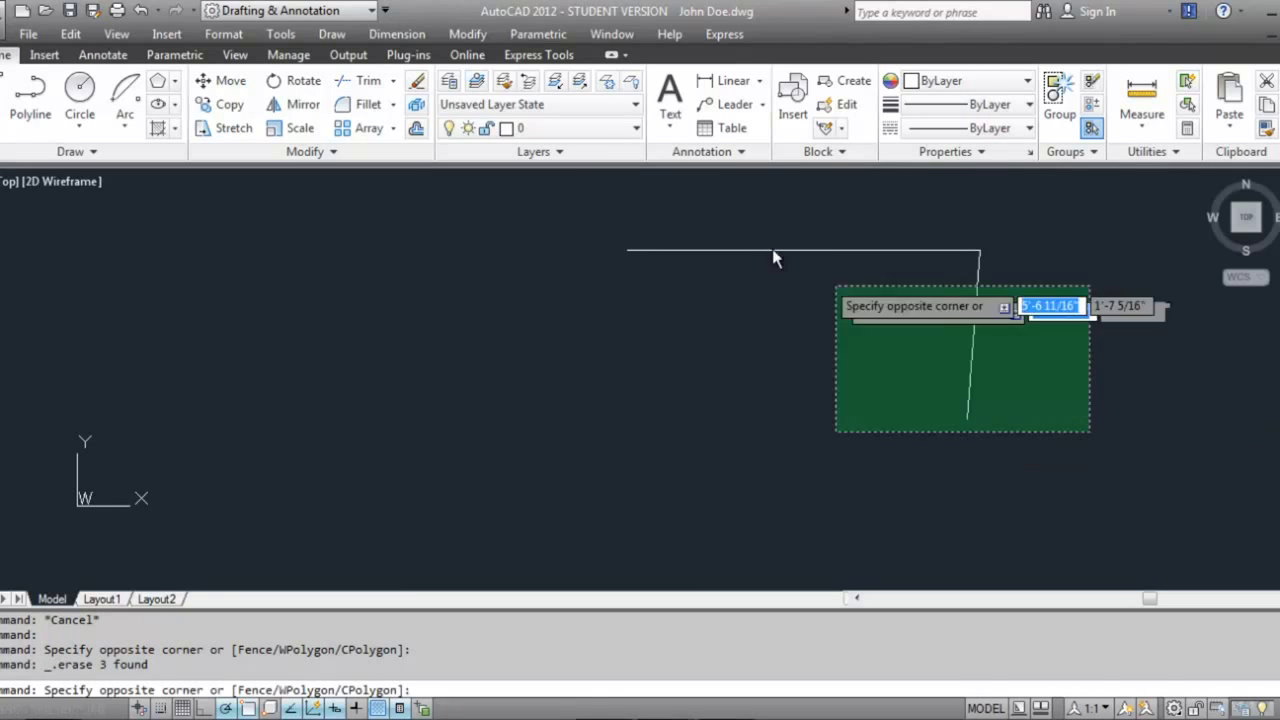
click(763, 236)
key(Delete)
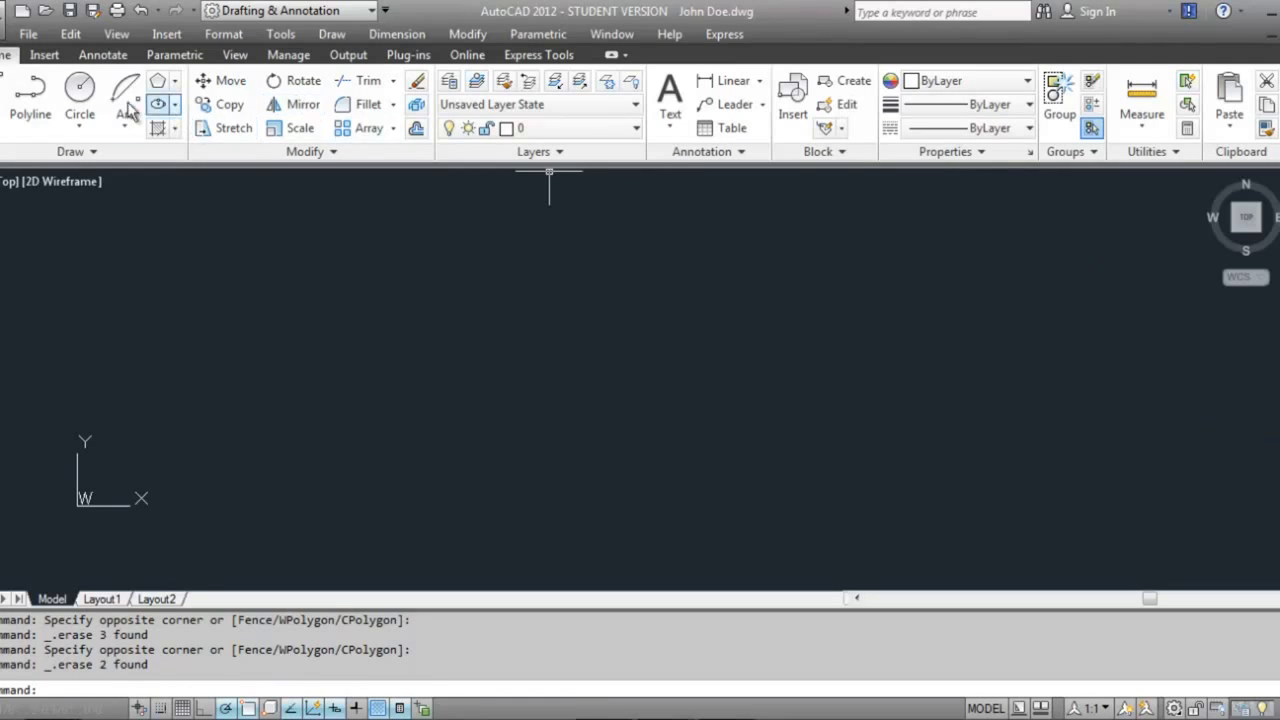
Start a polyline with Ortho on and draw a 3" segment to the right followed by an 8" segment downward.
click(31, 104)
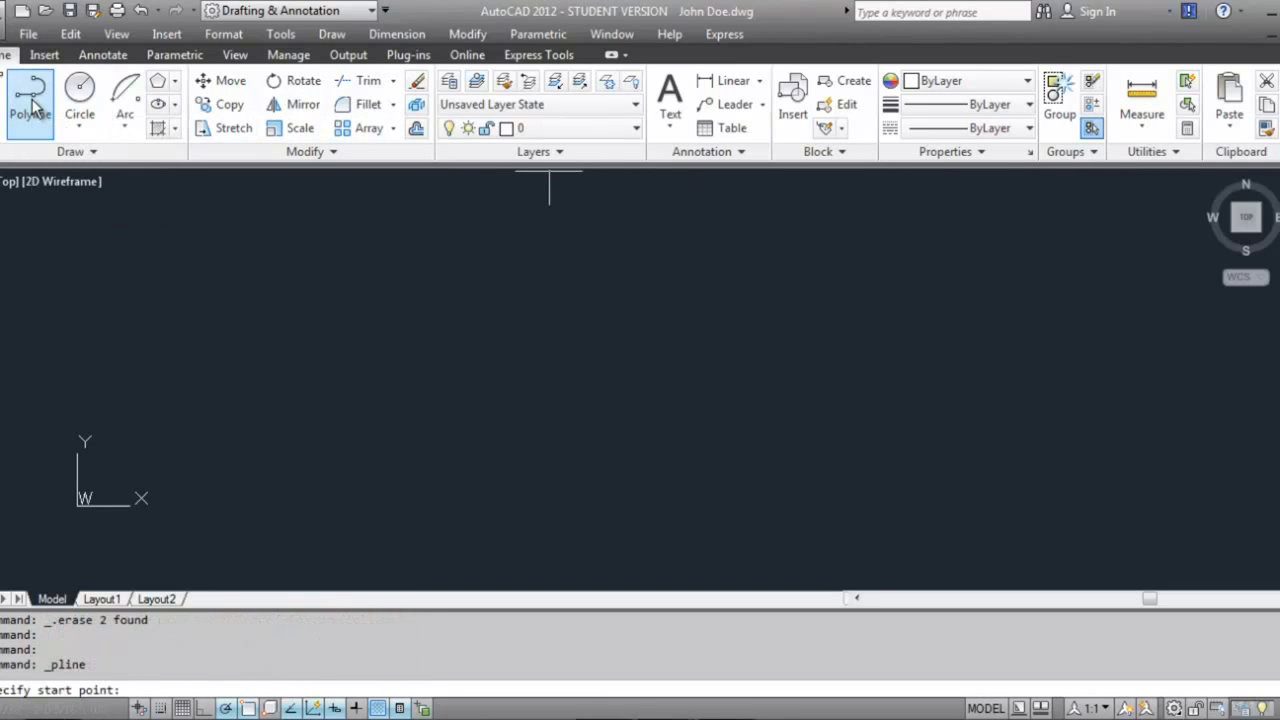
click(202, 708)
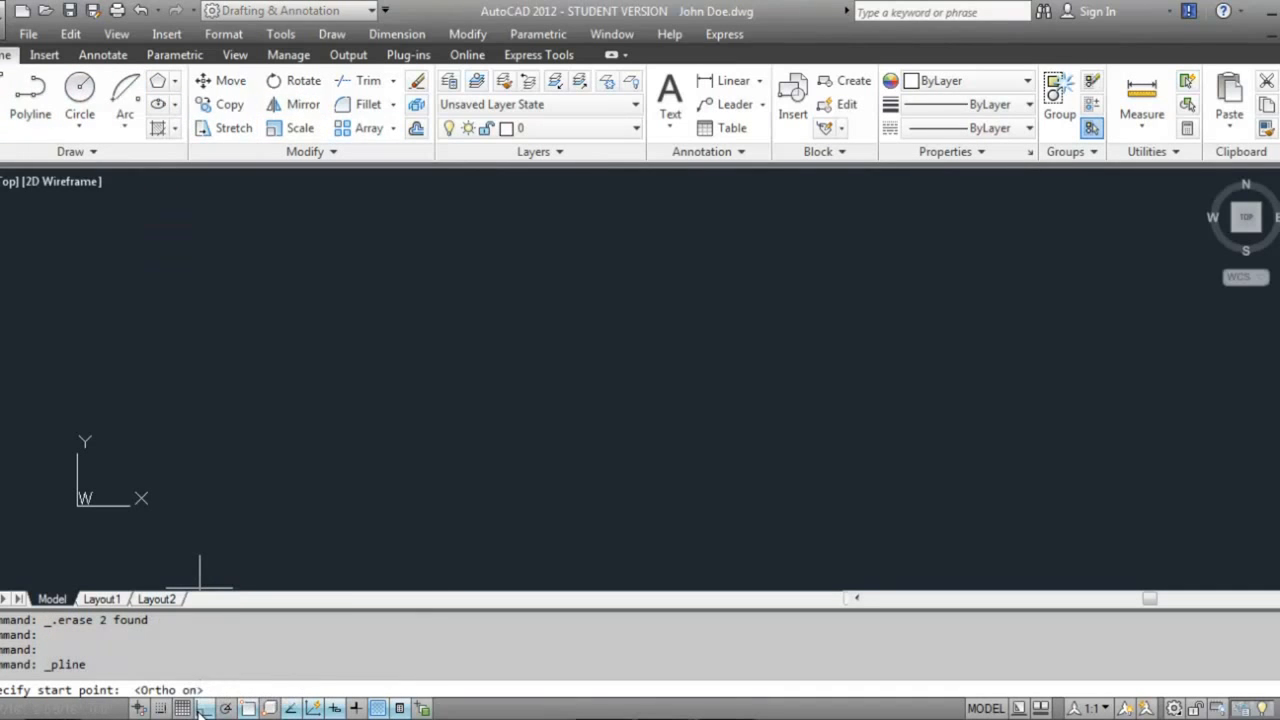
click(385, 279)
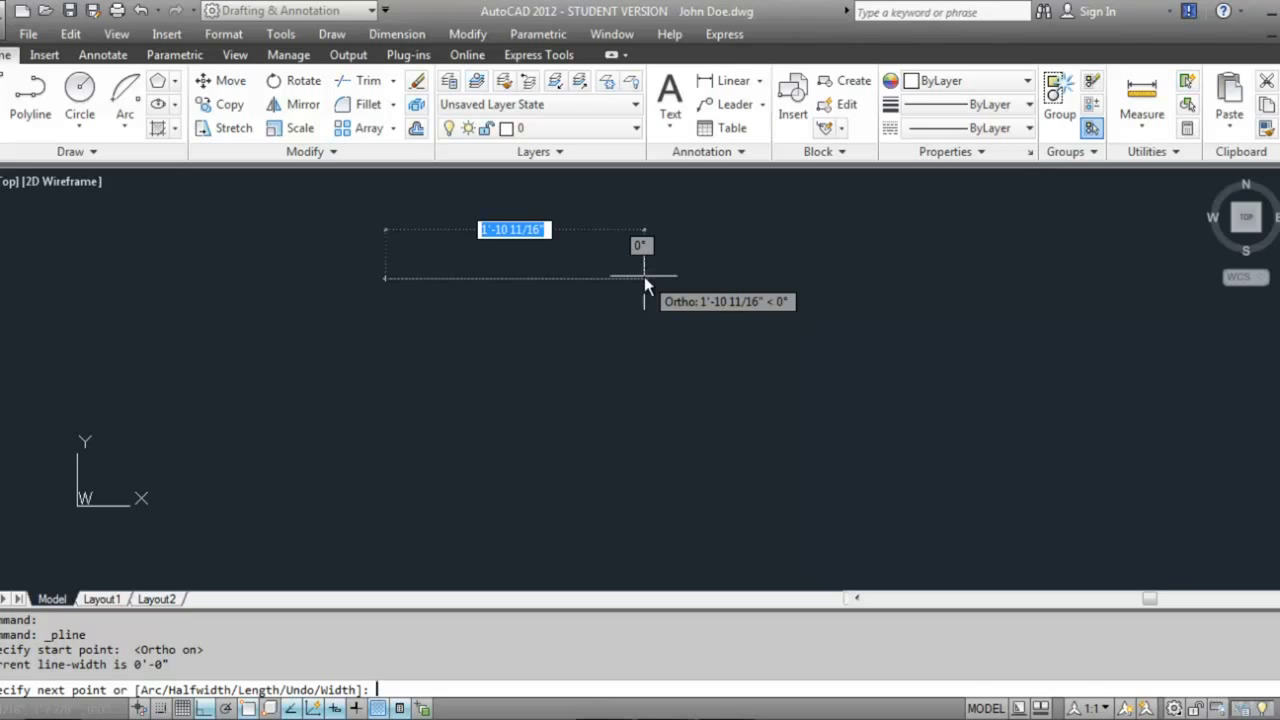
text(3)
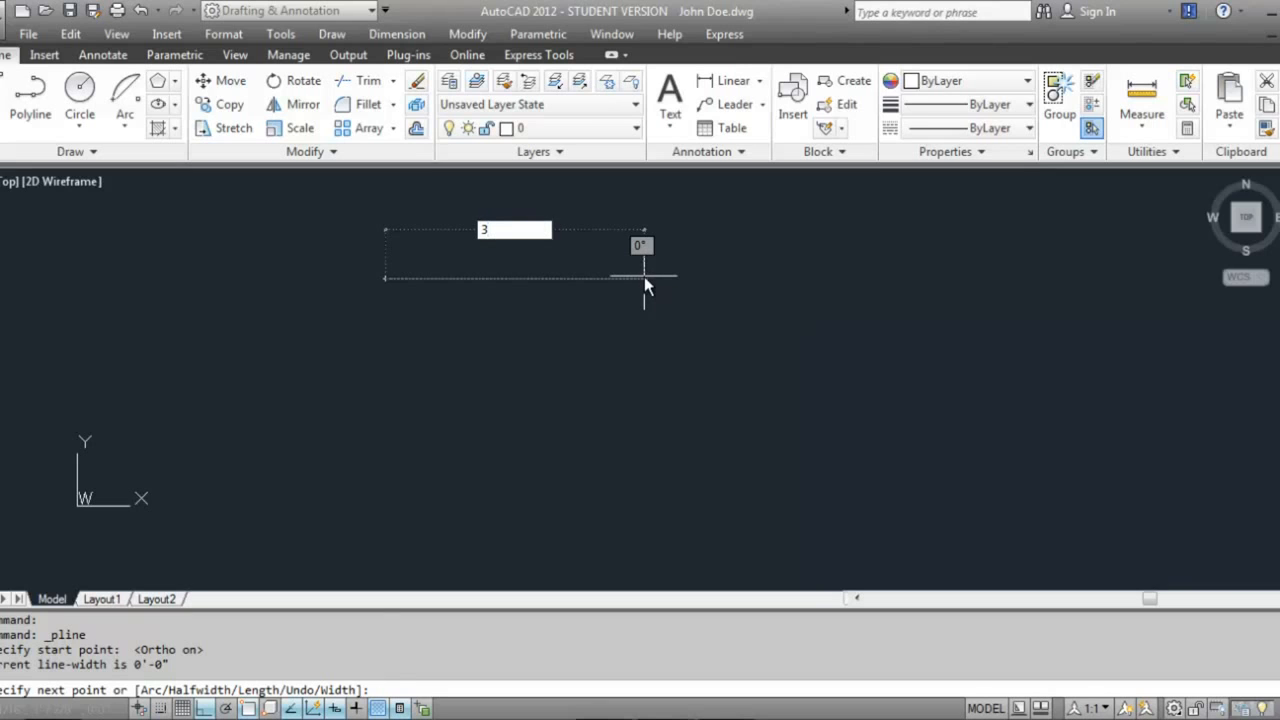
key(Return)
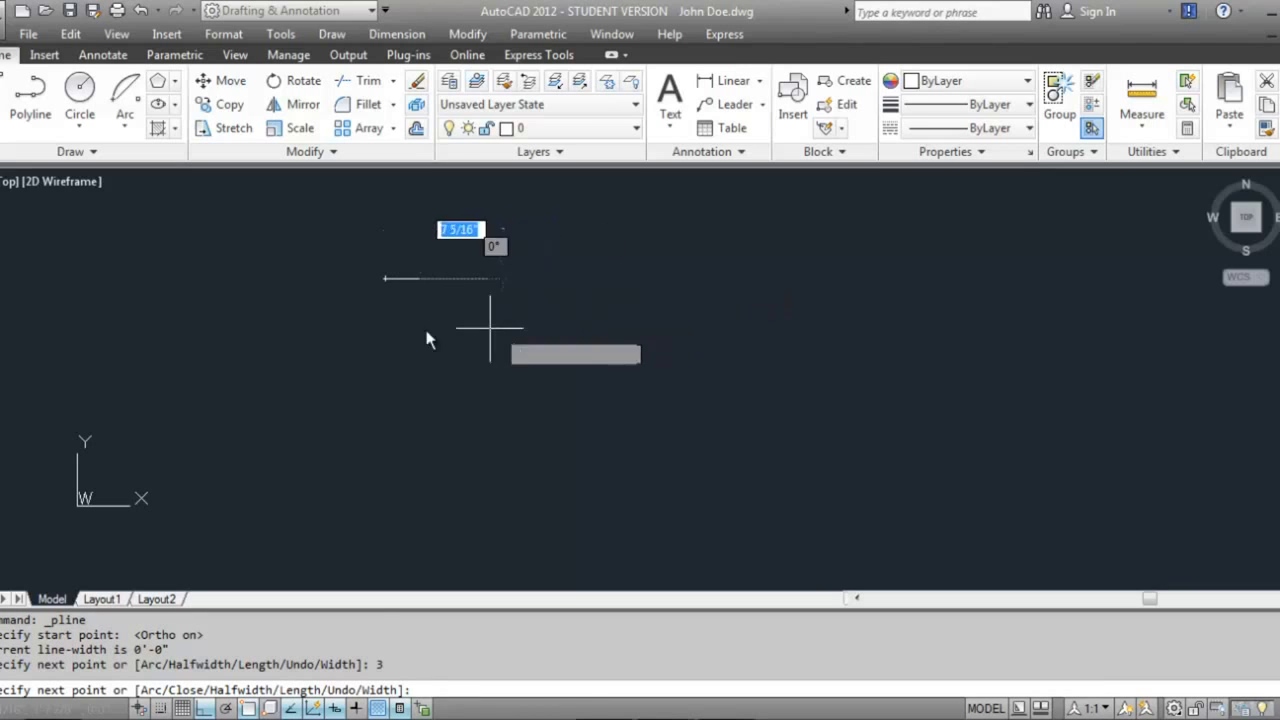
scroll(380, 337, up, 5)
middle_drag(381, 335, 541, 440)
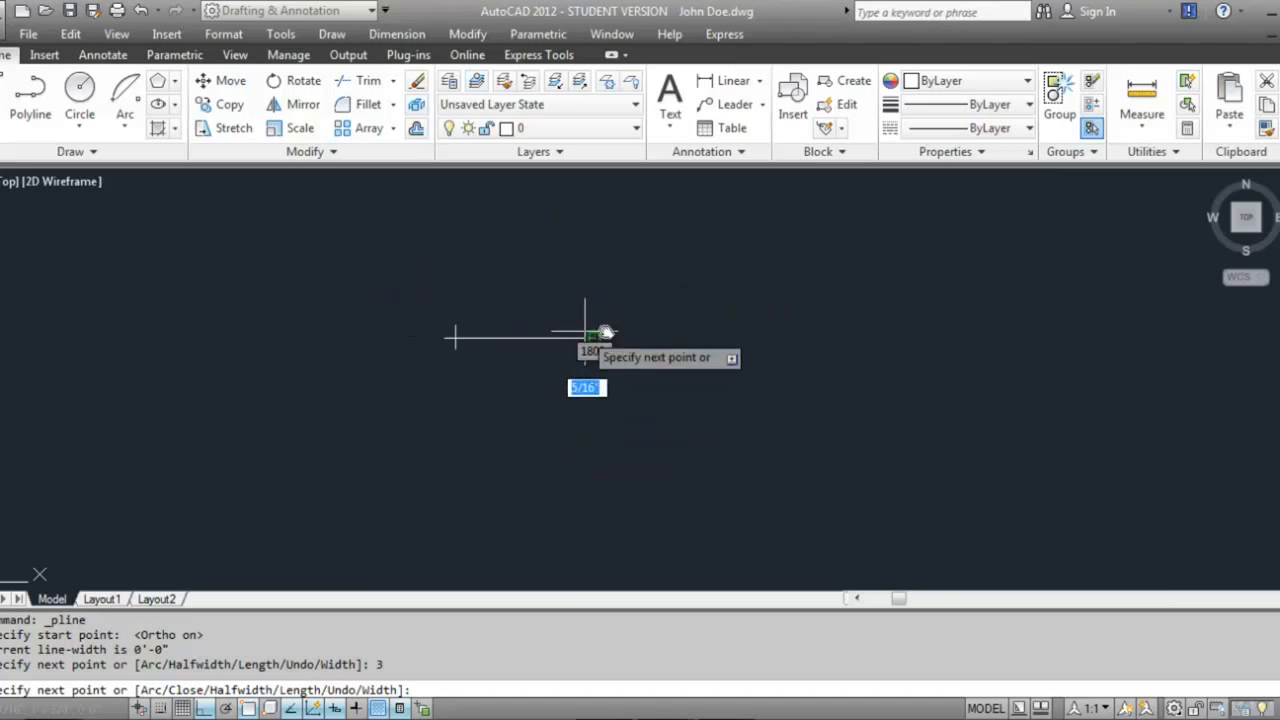
text(8)
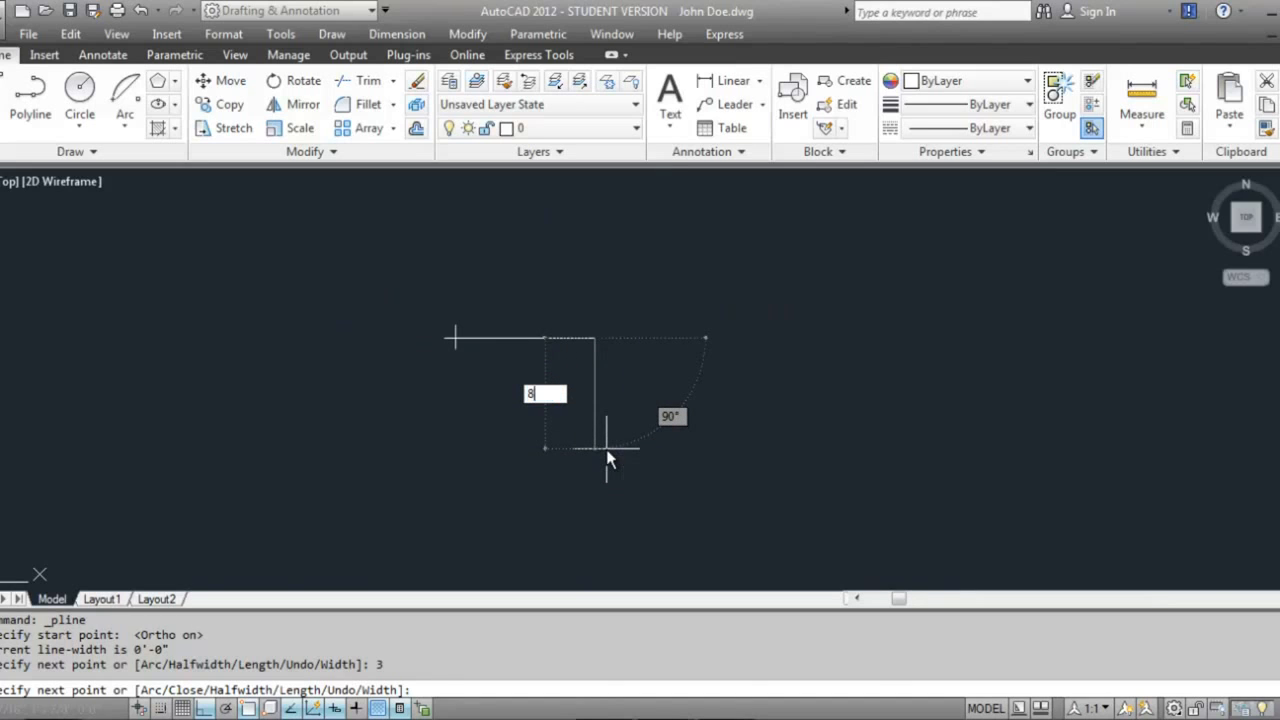
key(Return)
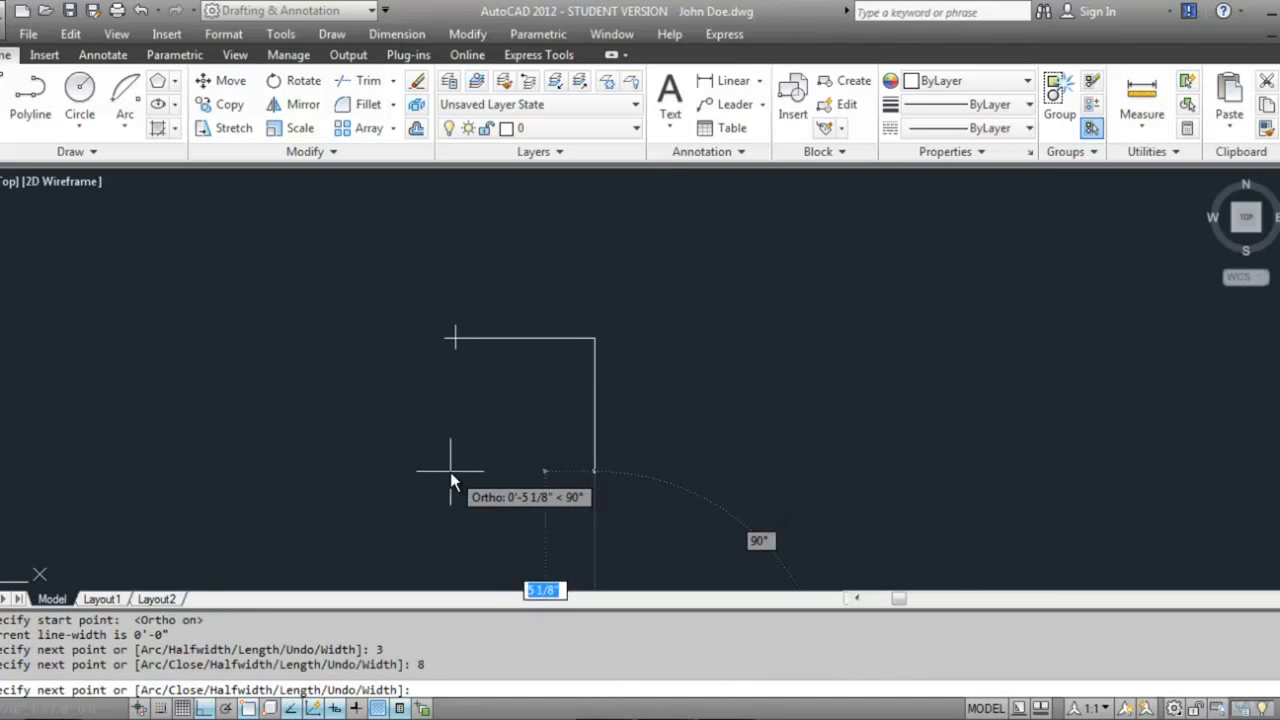
Complete the polyline rectangle with a 3" segment to the left and an 8" segment up to the start point, and end the command.
scroll(452, 472, down, 5)
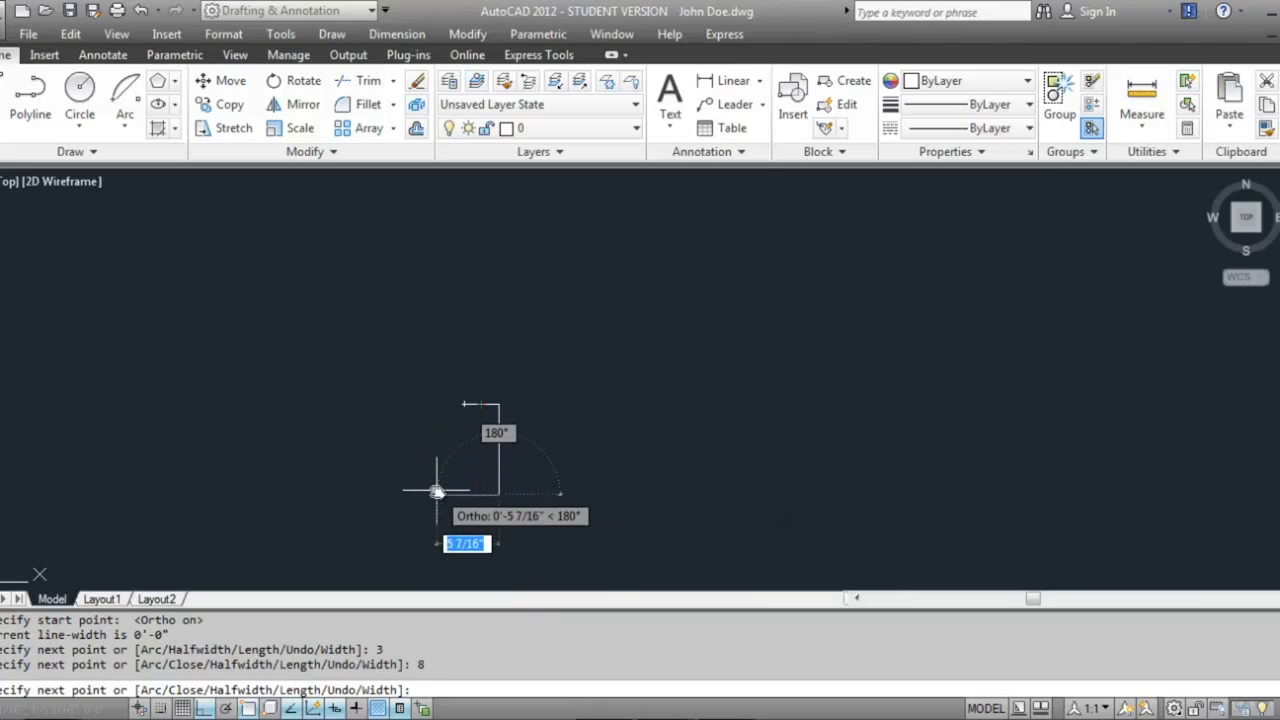
text(3)
key(Return)
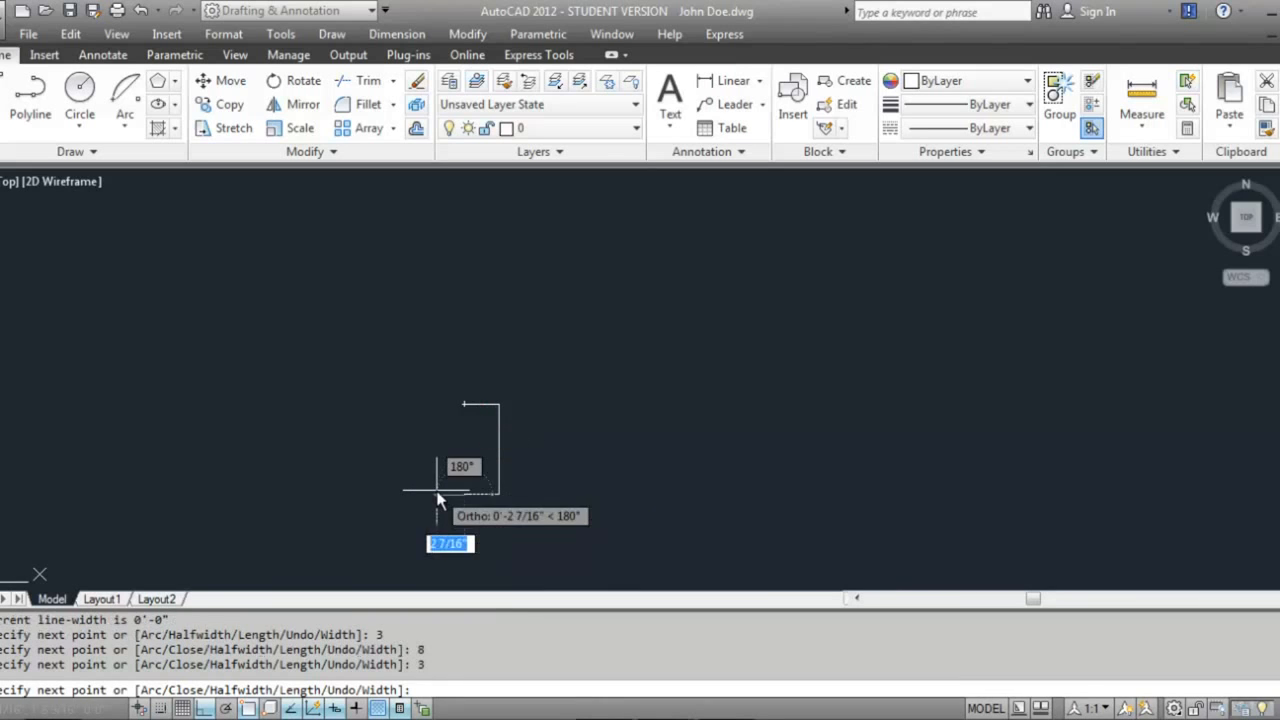
scroll(463, 408, up, 4)
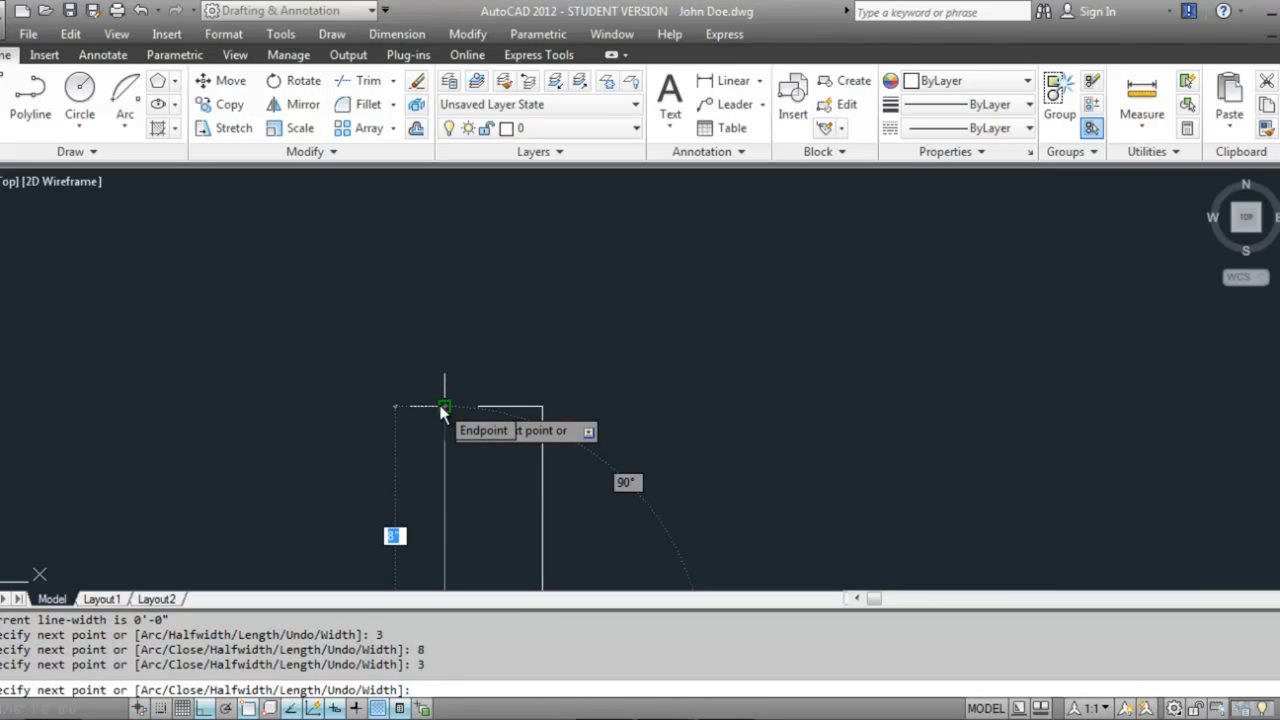
text(8)
key(Return)
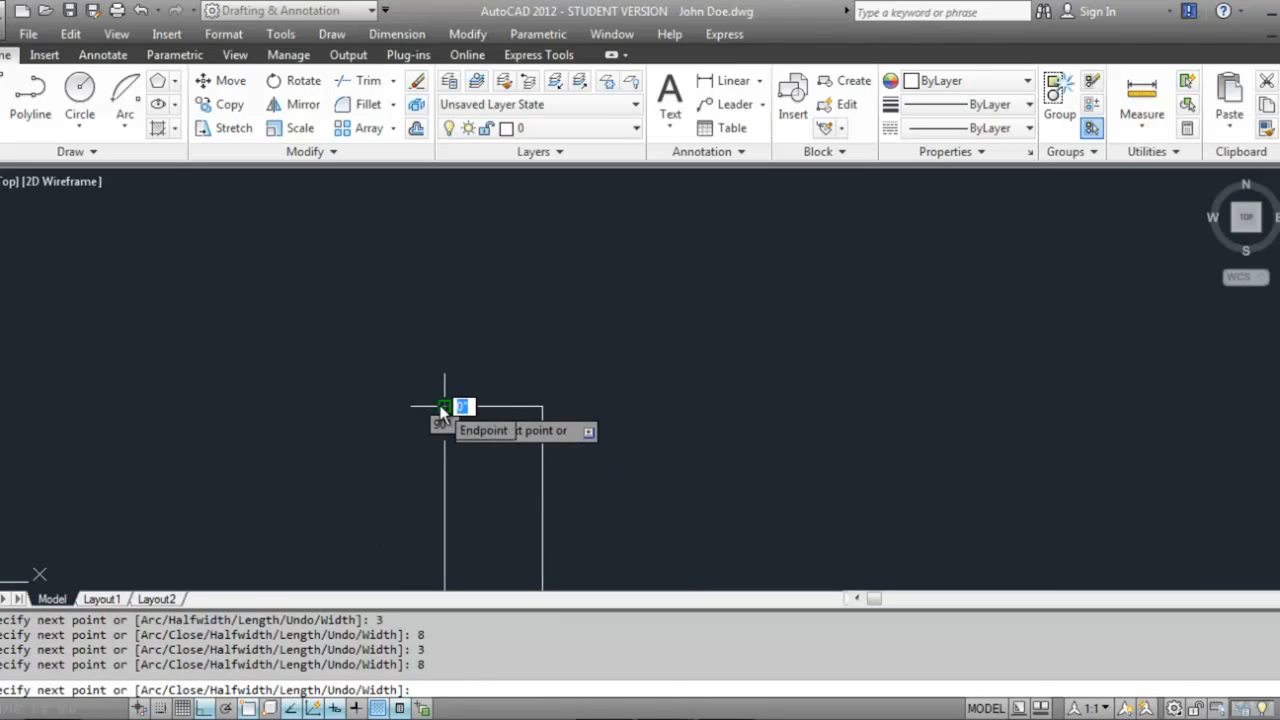
key(Return)
Select the finished rectangle to check that it is a single polyline, and clear the selection.
scroll(532, 468, up, 2)
middle_drag(555, 471, 684, 328)
scroll(660, 355, down, 5)
click(666, 380)
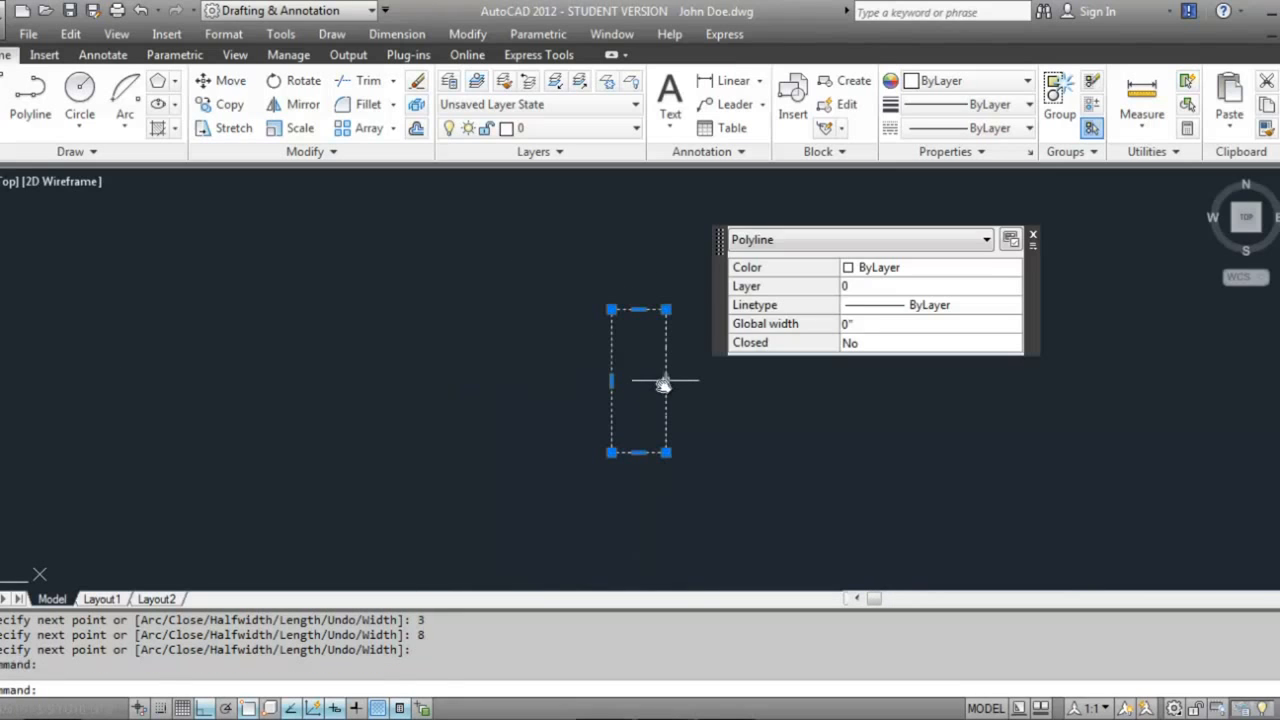
mouse_move(665, 381)
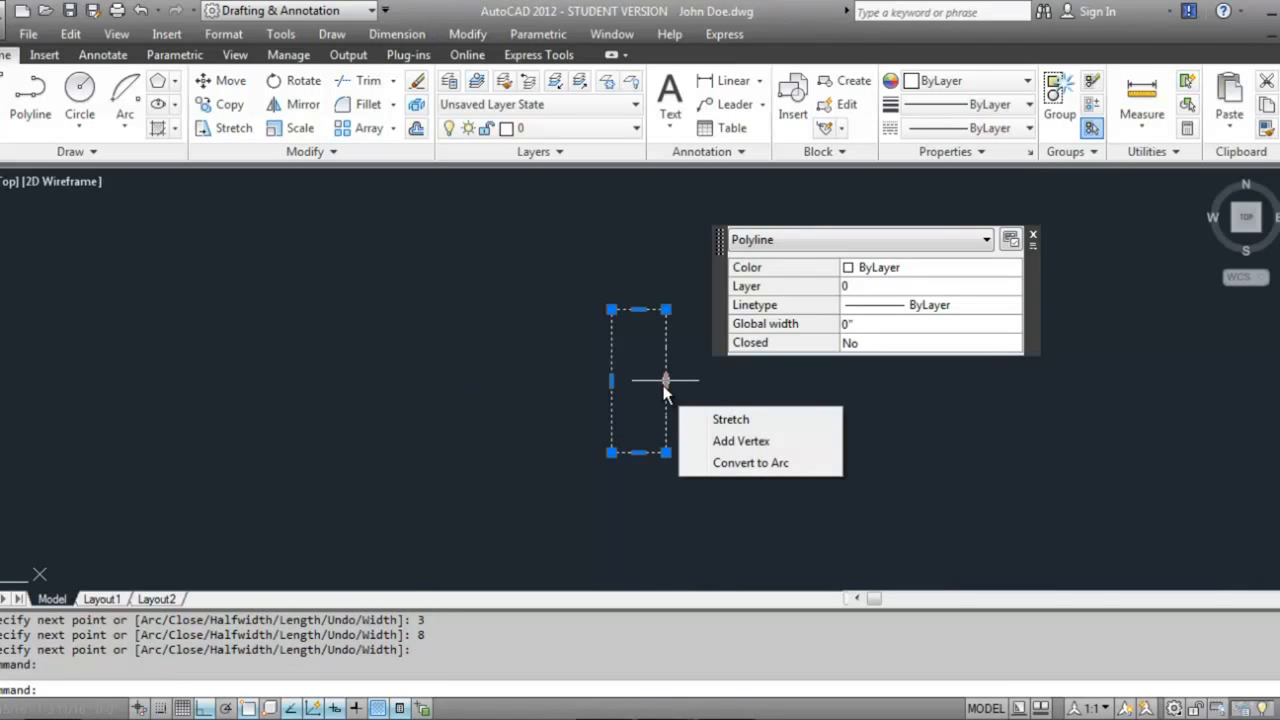
key(Escape)
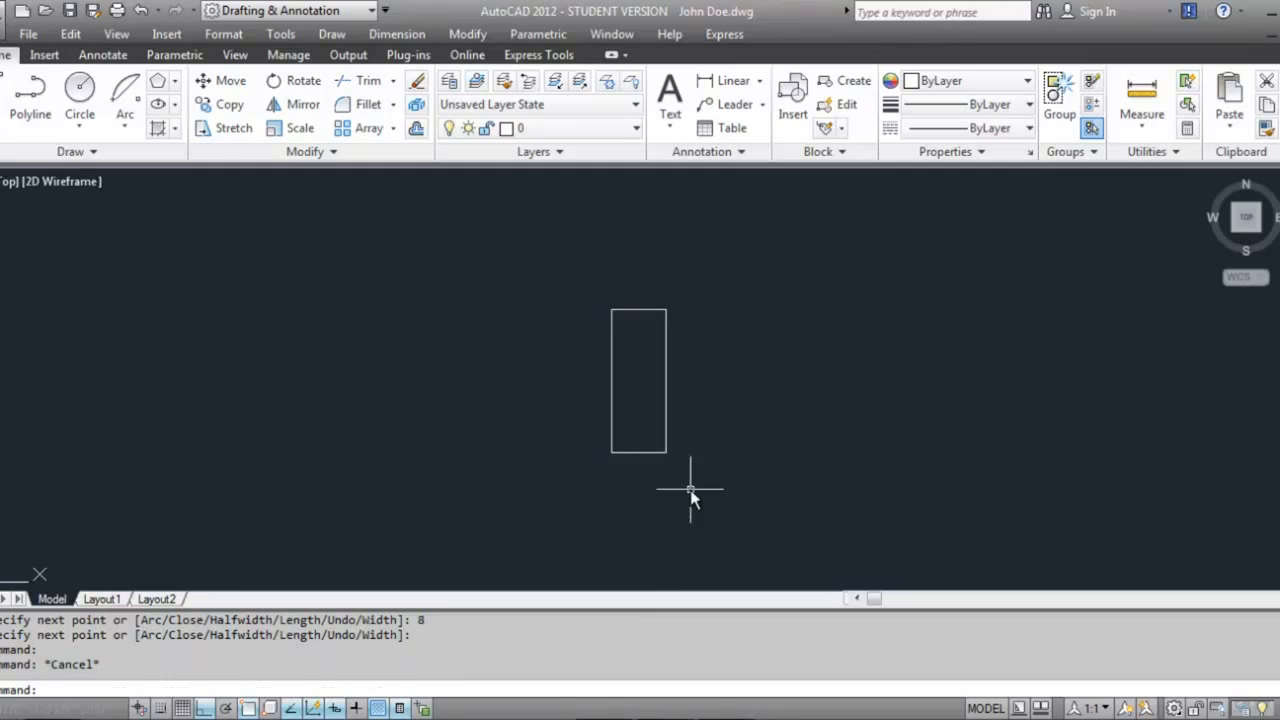
Crossing-select the 3" by 8" rectangle to inspect its polyline properties, and clear the selection.
click(690, 490)
click(648, 430)
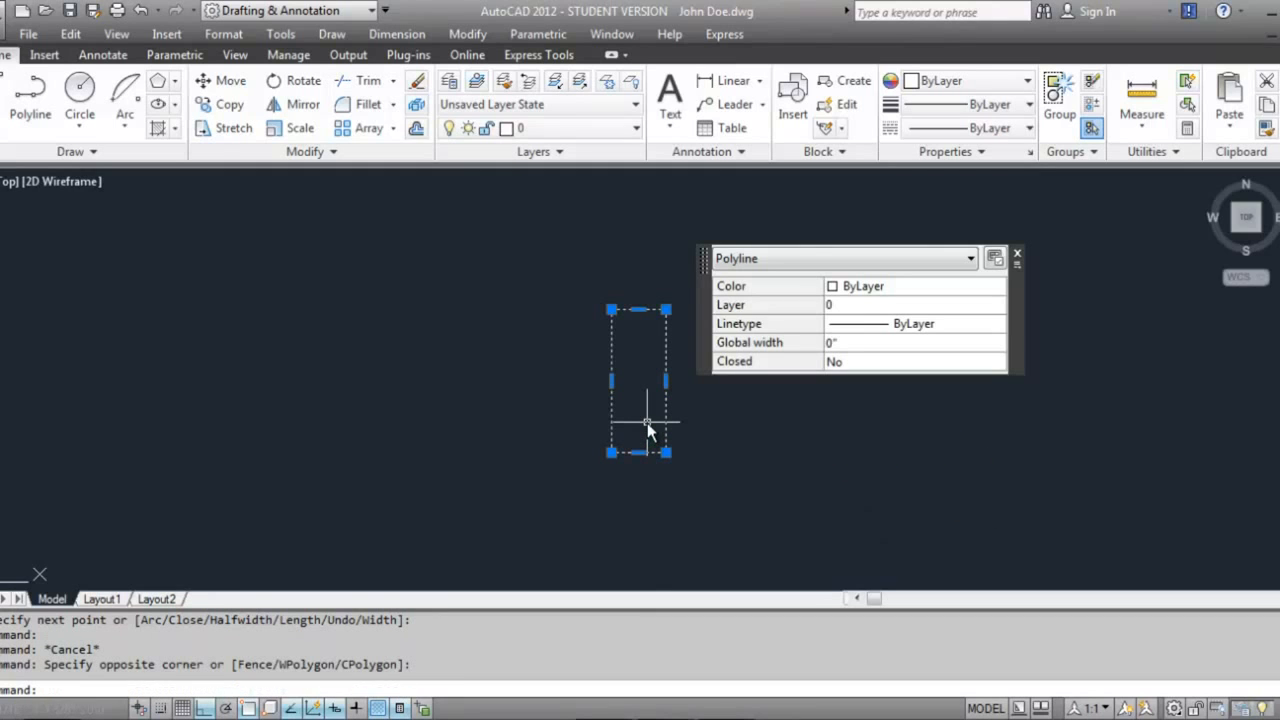
key(Escape)
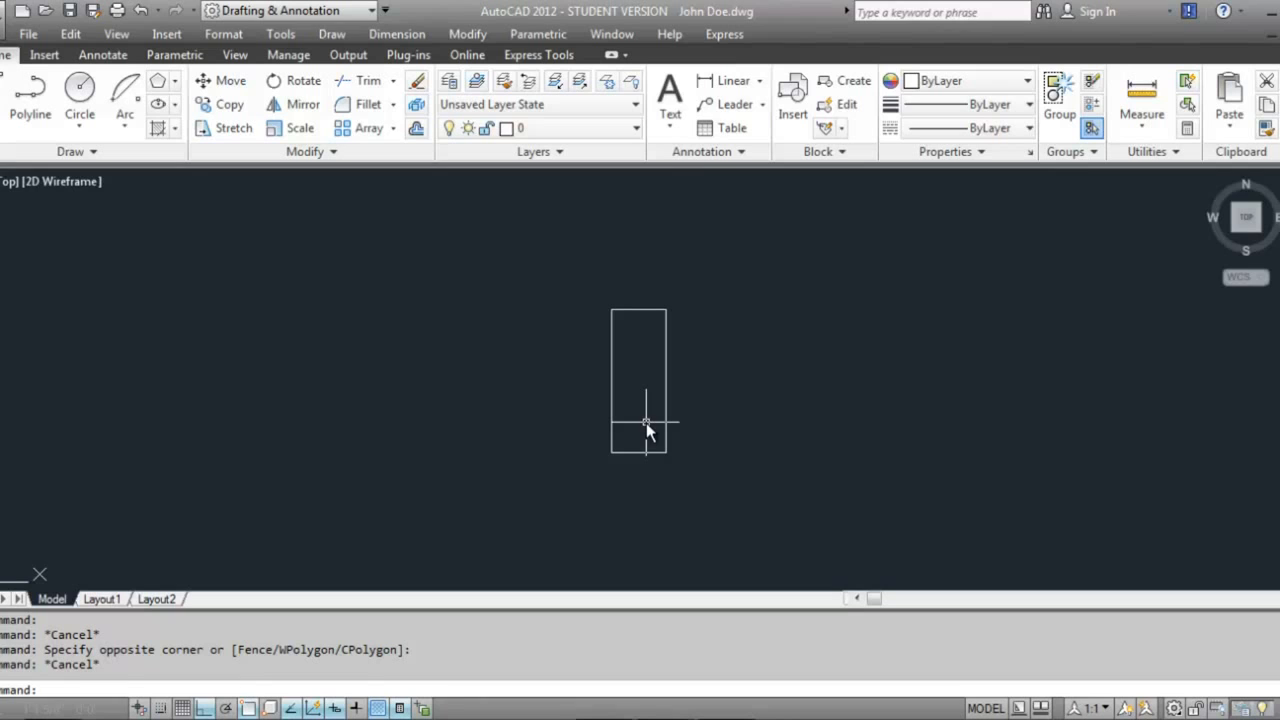
Draw a rectangle about 1'-4" wide by 10" high beside the 3" by 8" one with the Rectangle command.
click(176, 86)
click(212, 191)
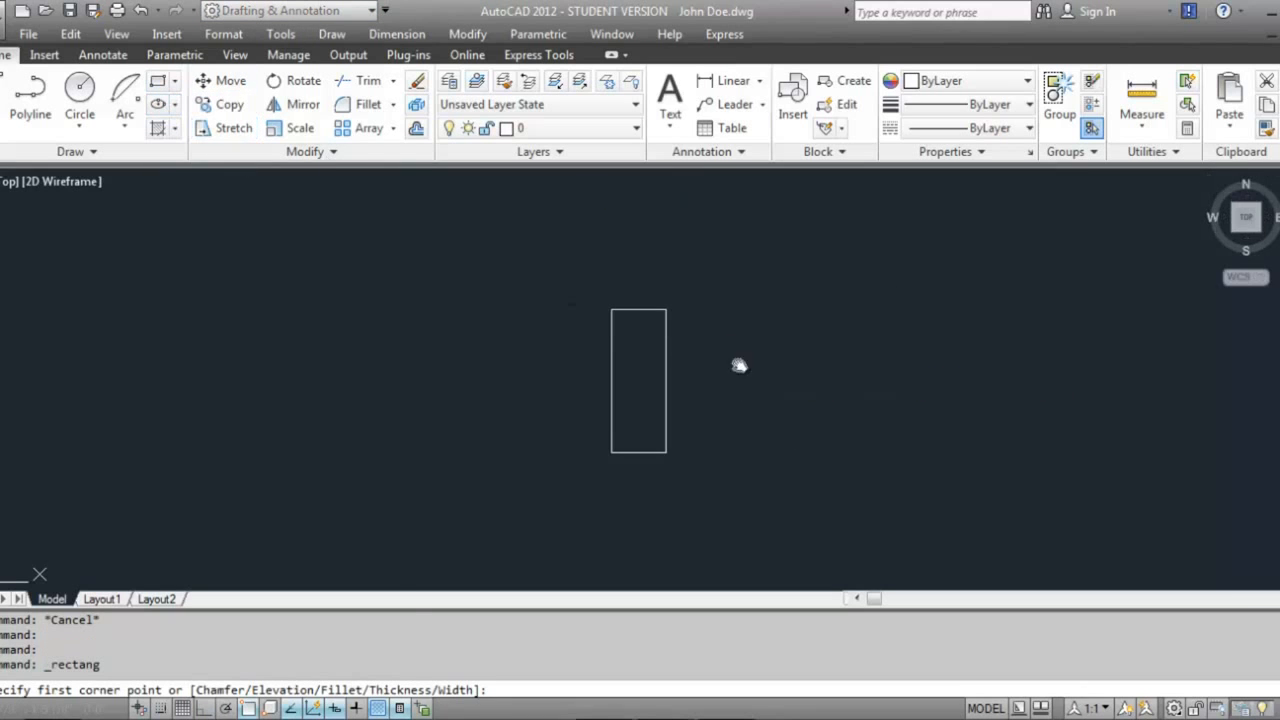
middle_drag(710, 439, 461, 471)
click(516, 504)
click(800, 319)
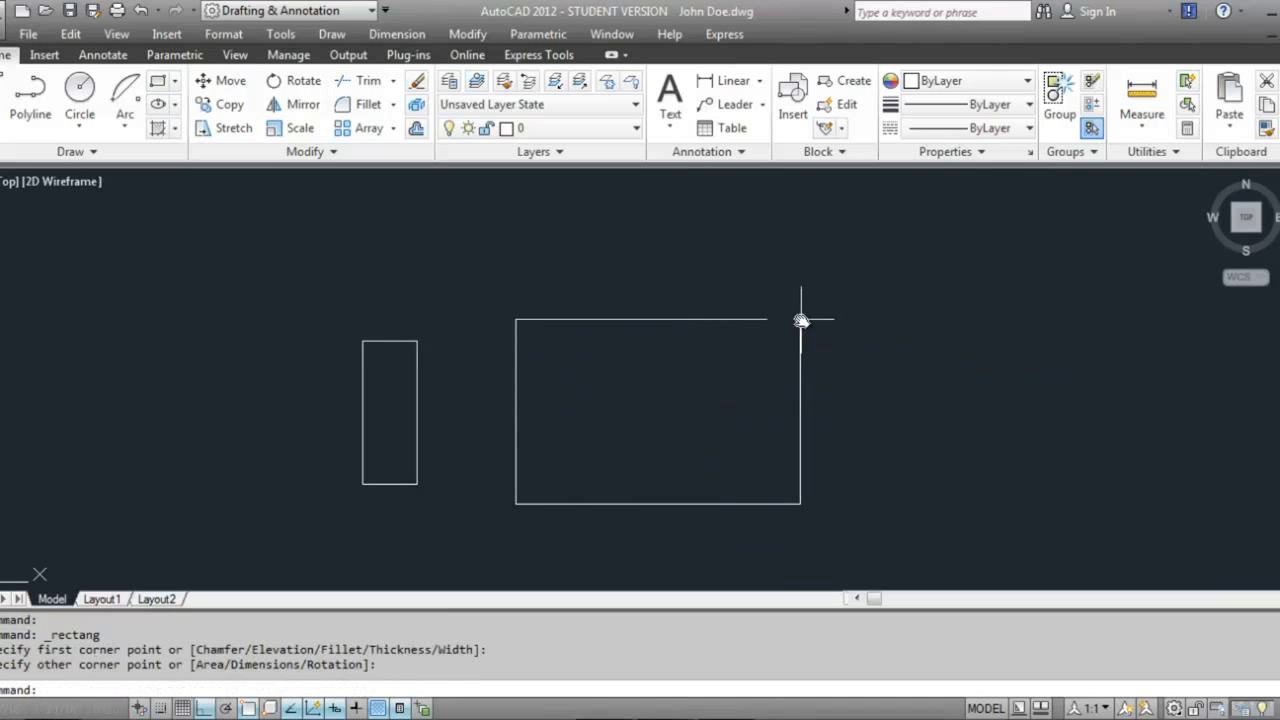
Select the new rectangle and the 3" by 8" one to compare their polyline properties, and clear the selection.
click(800, 366)
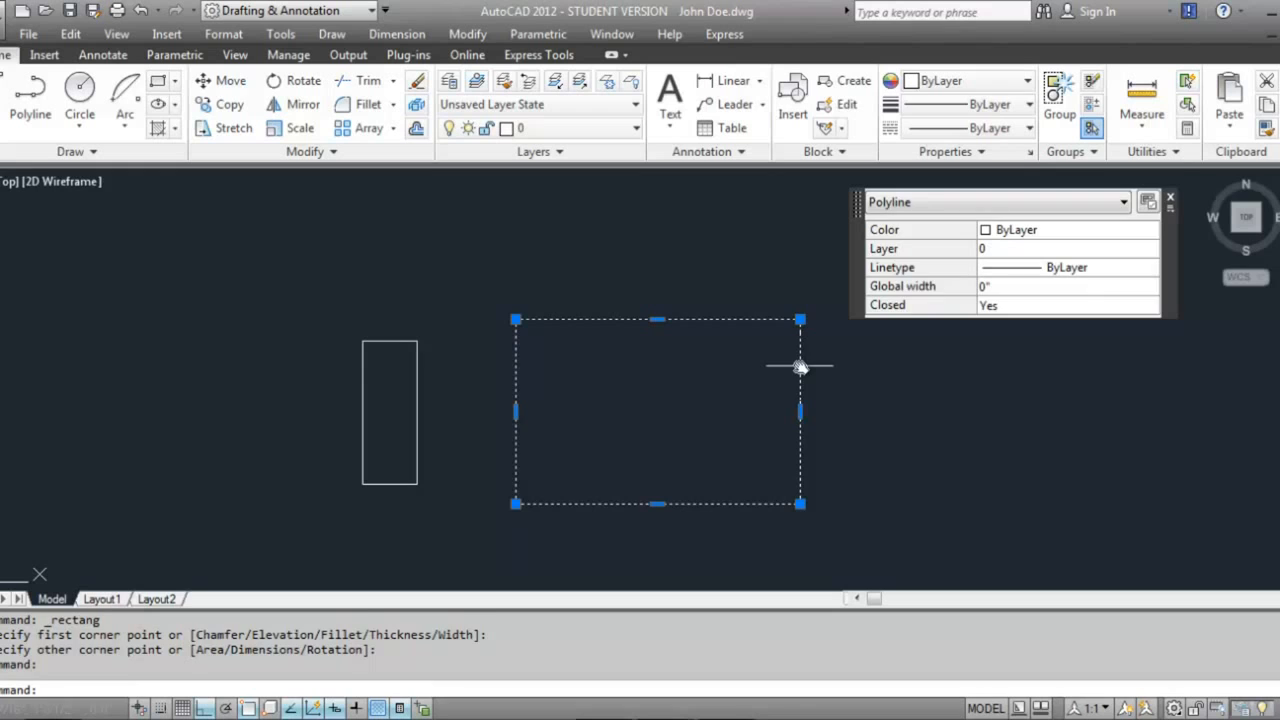
key(Escape)
click(745, 319)
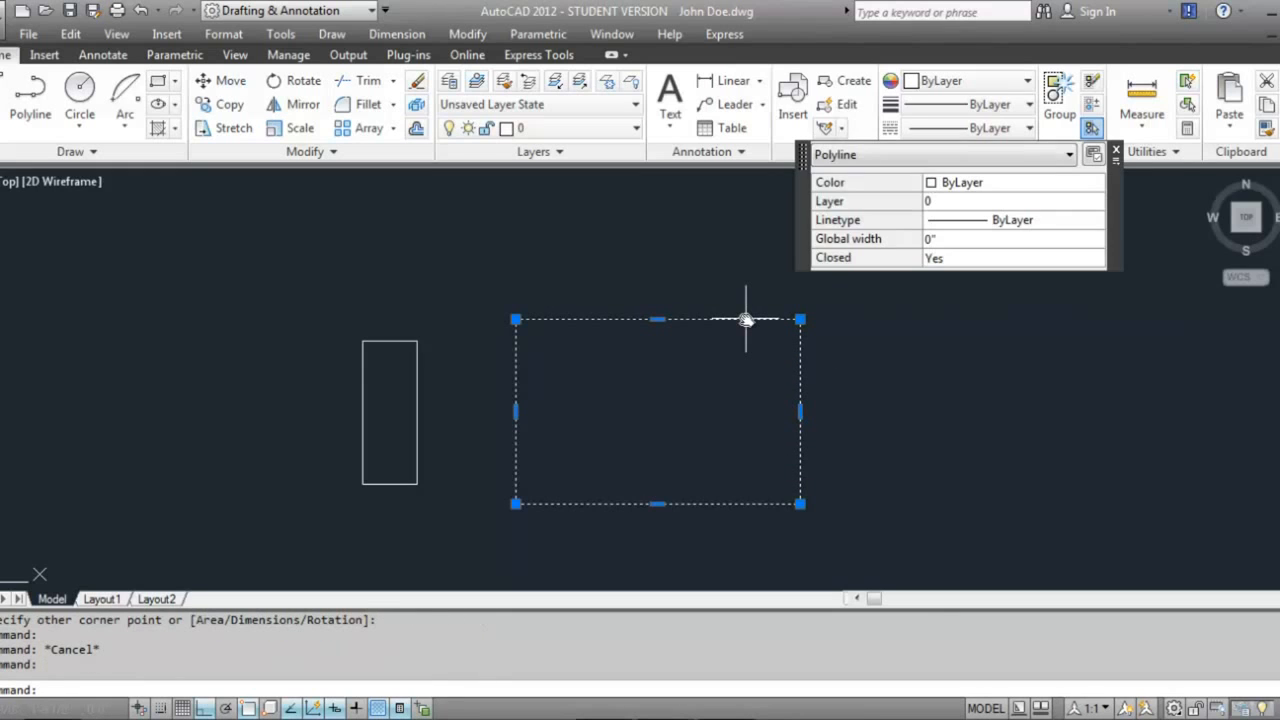
key(Escape)
click(369, 341)
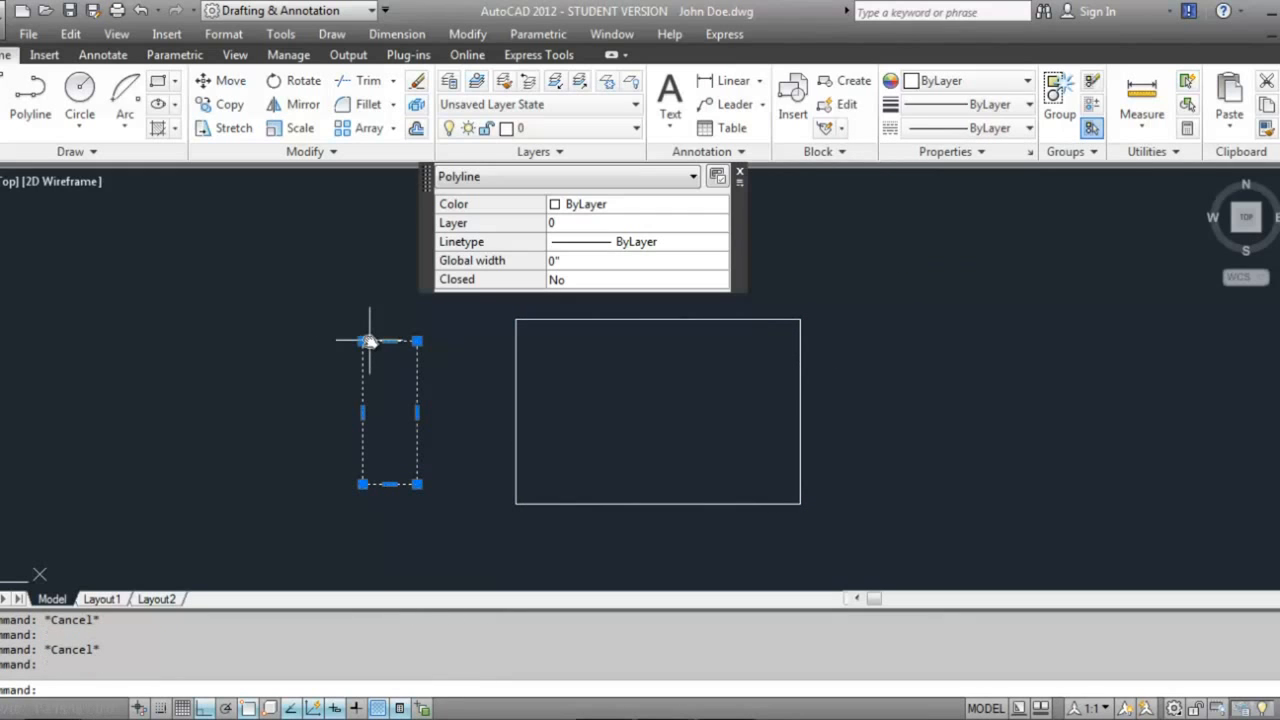
click(515, 320)
mouse_move(517, 324)
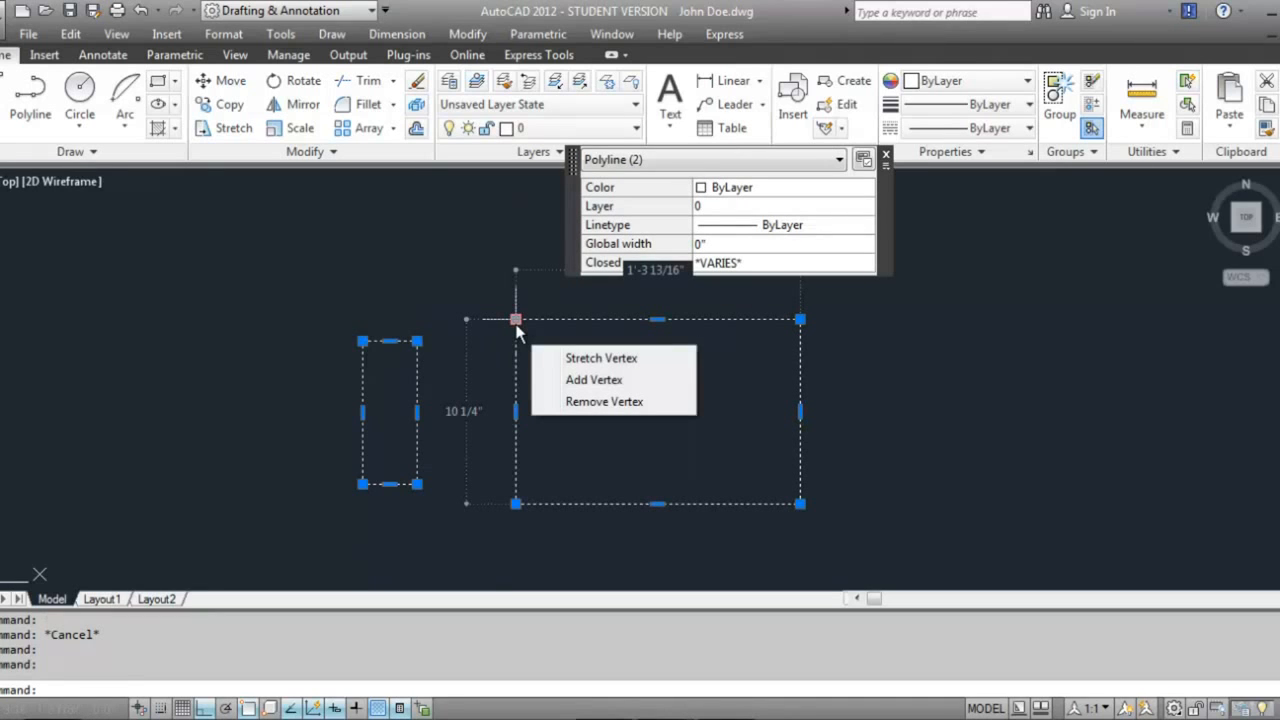
key(Escape)
Erase both rectangles with a crossing selection.
click(568, 353)
click(408, 306)
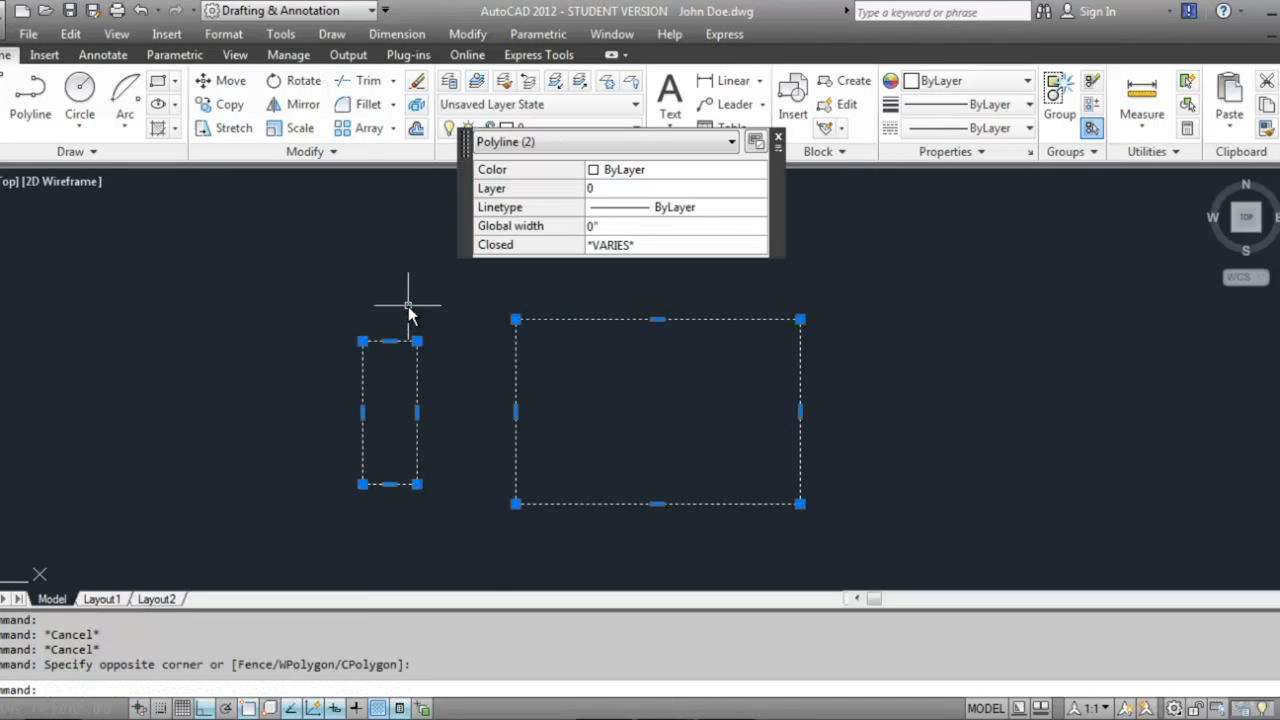
text(e)
key(Return)
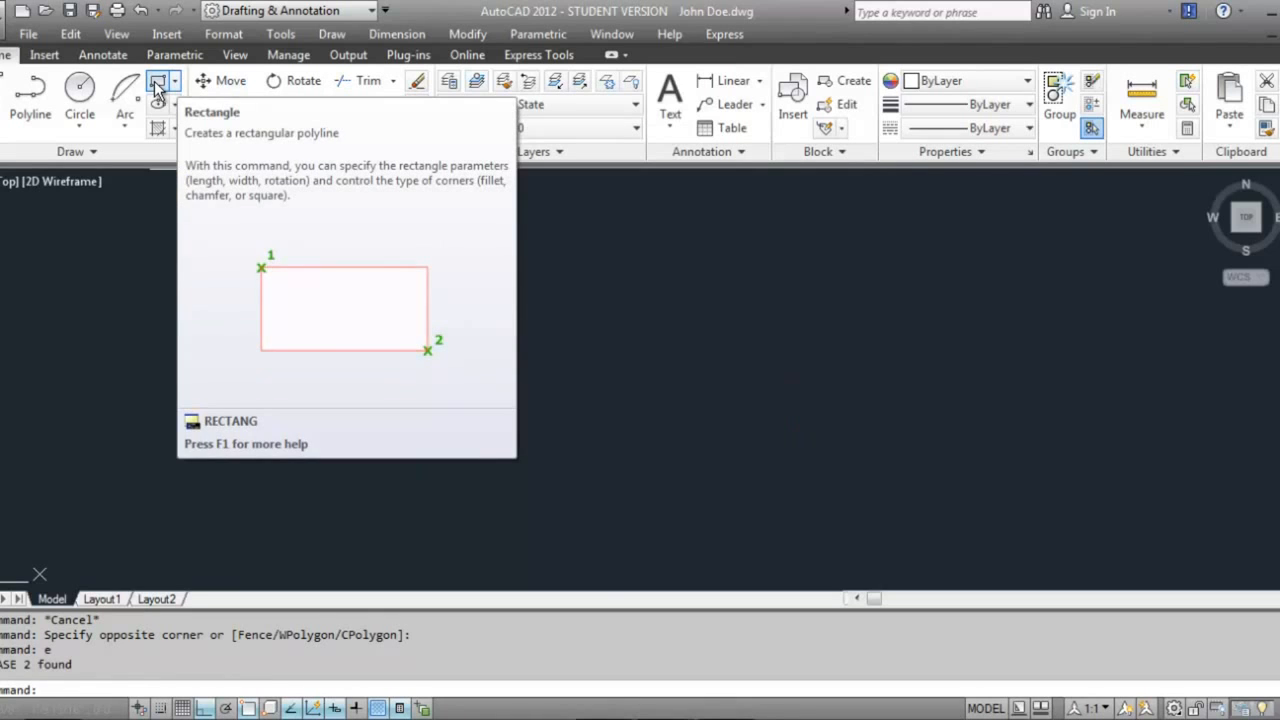
click(330, 37)
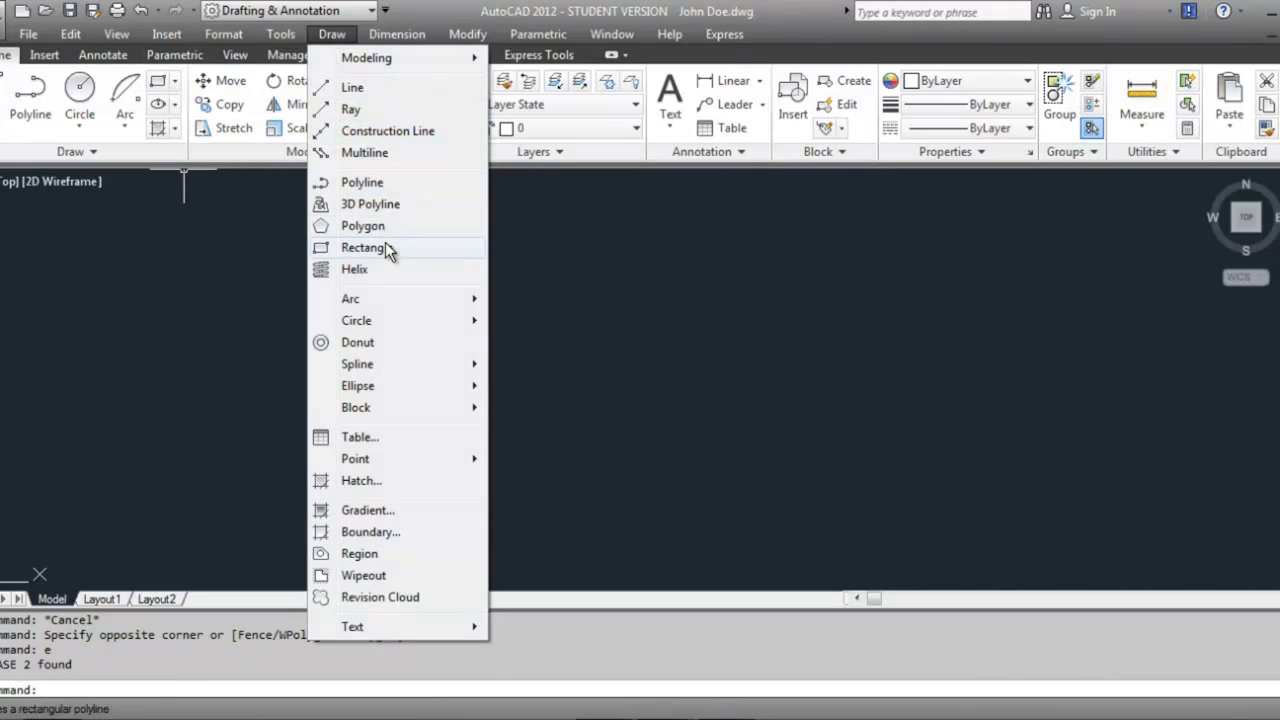
key(Escape)
click(127, 691)
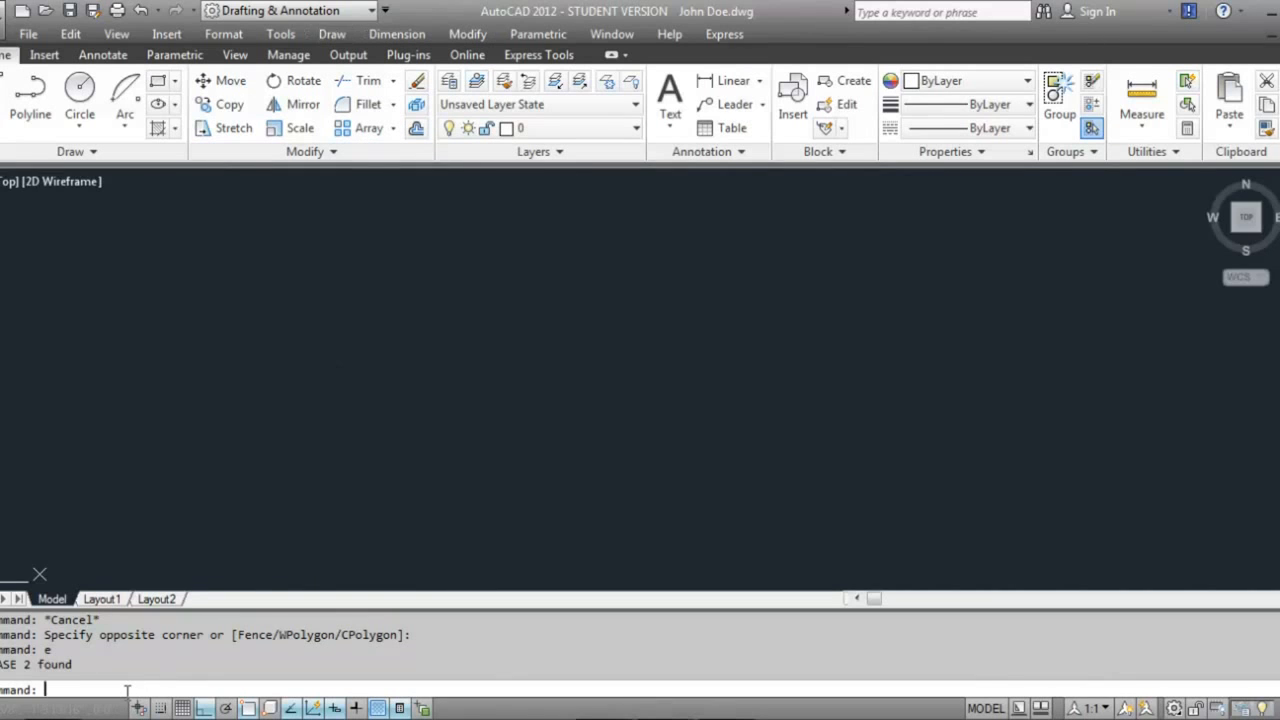
text(REc)
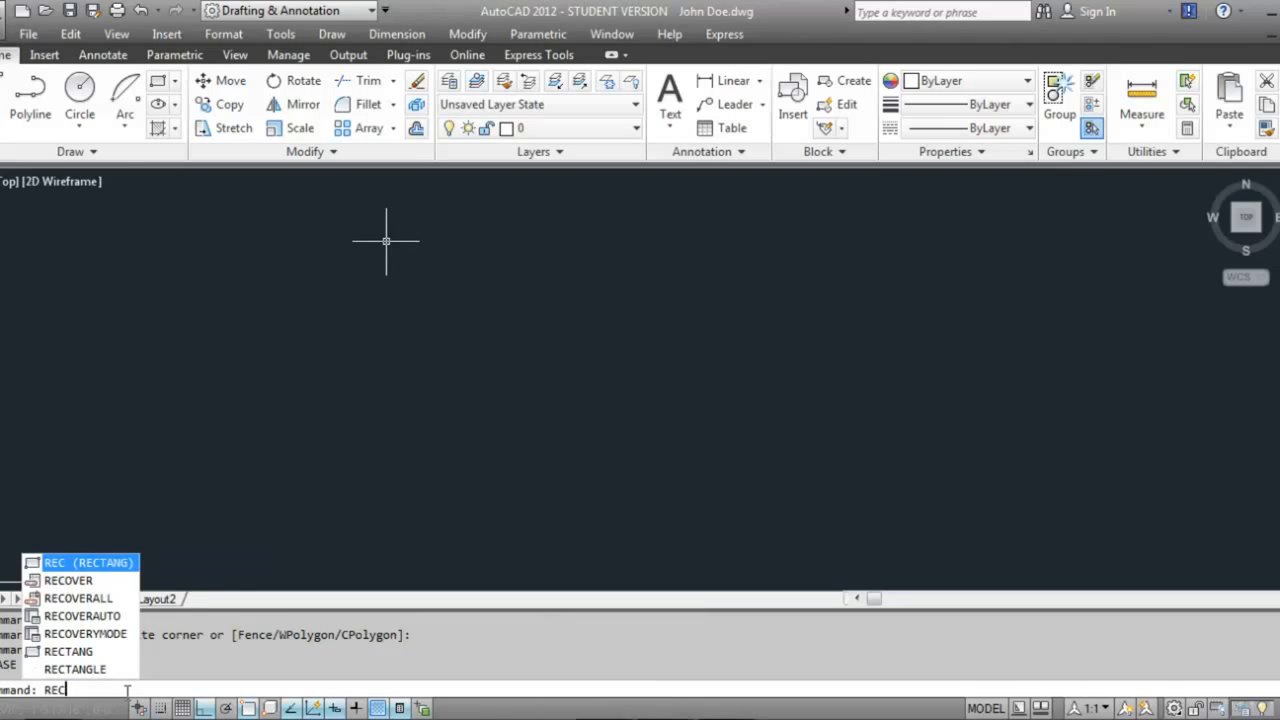
text(TANG)
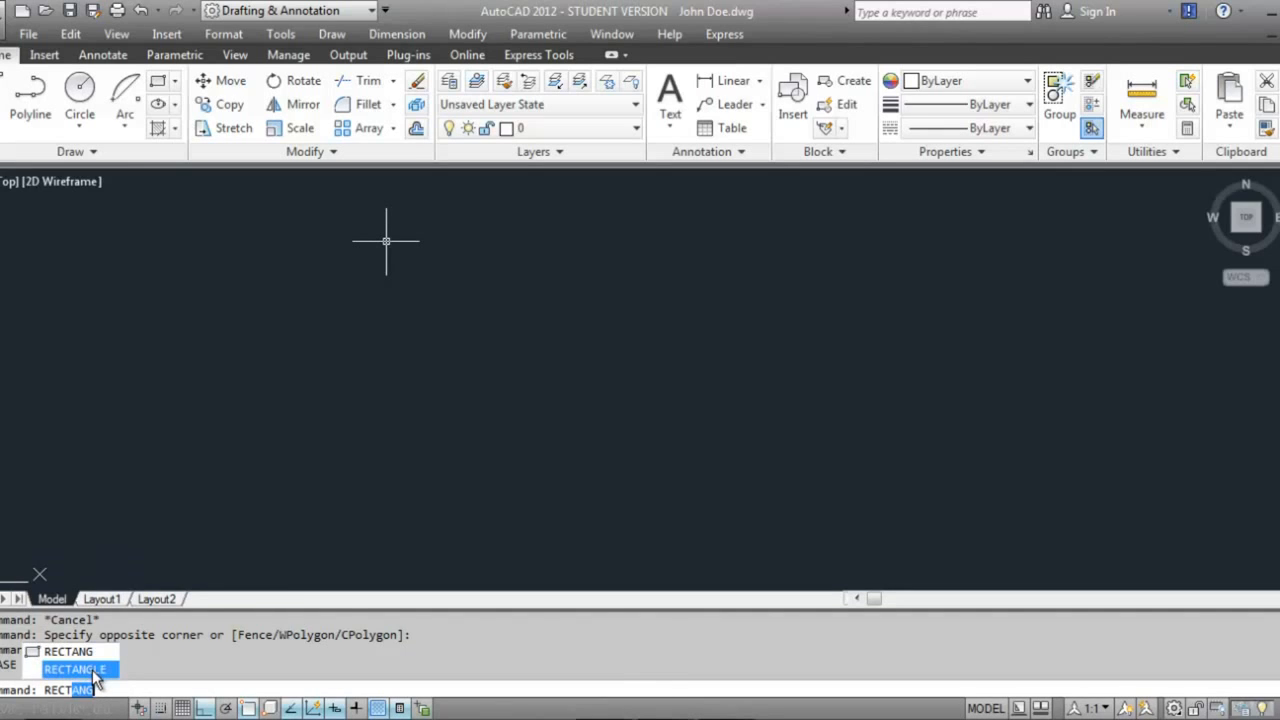
click(93, 670)
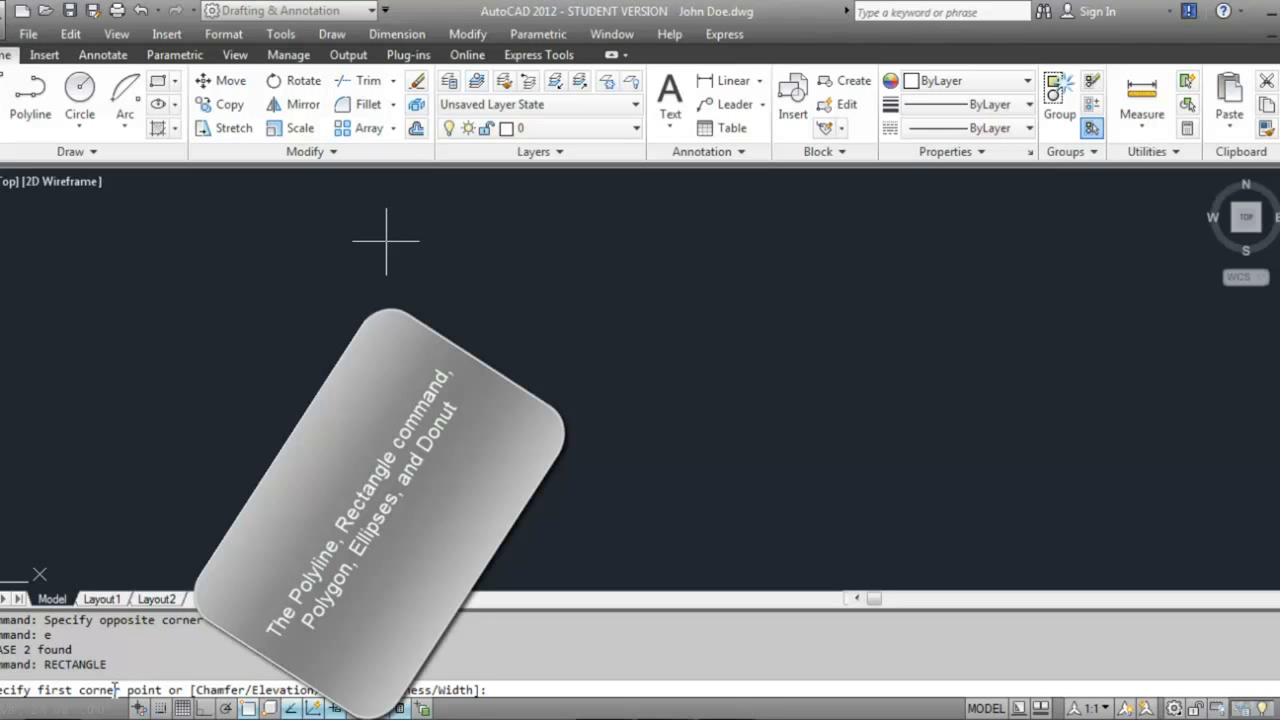
Draw a rectangle freehand with the Rectangle command by picking two opposite corners in the empty drawing.
click(157, 87)
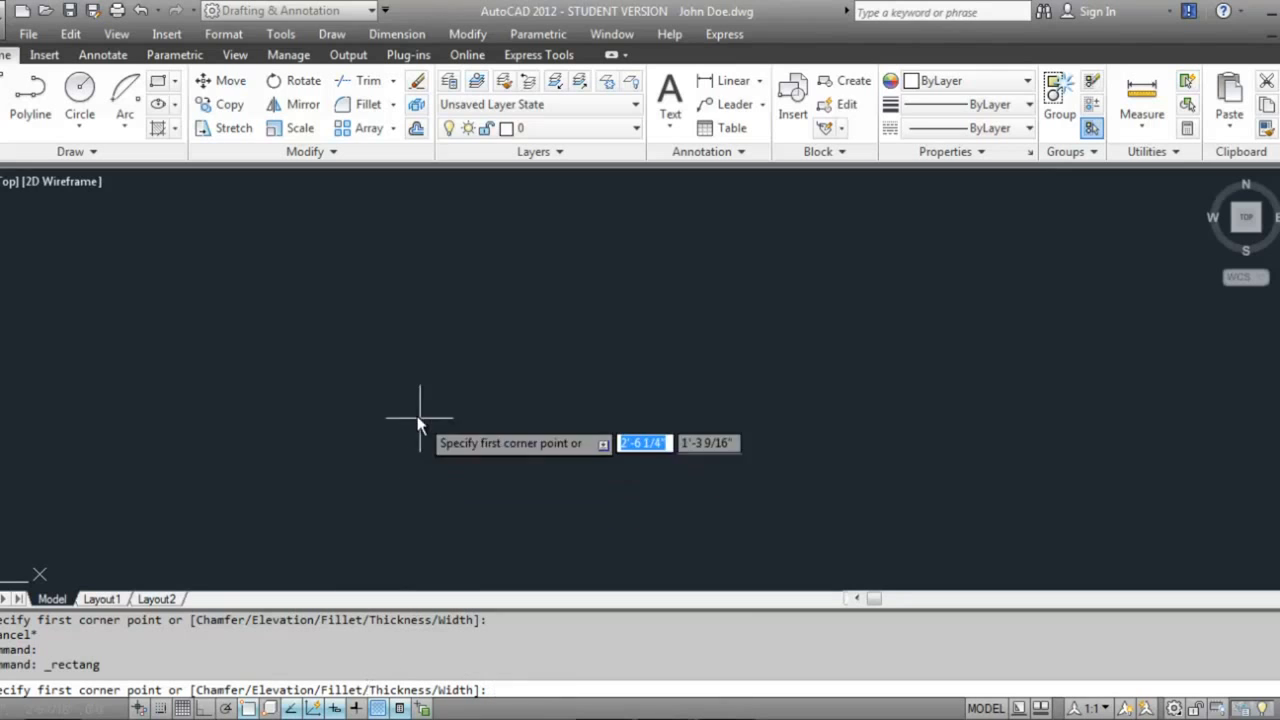
click(367, 515)
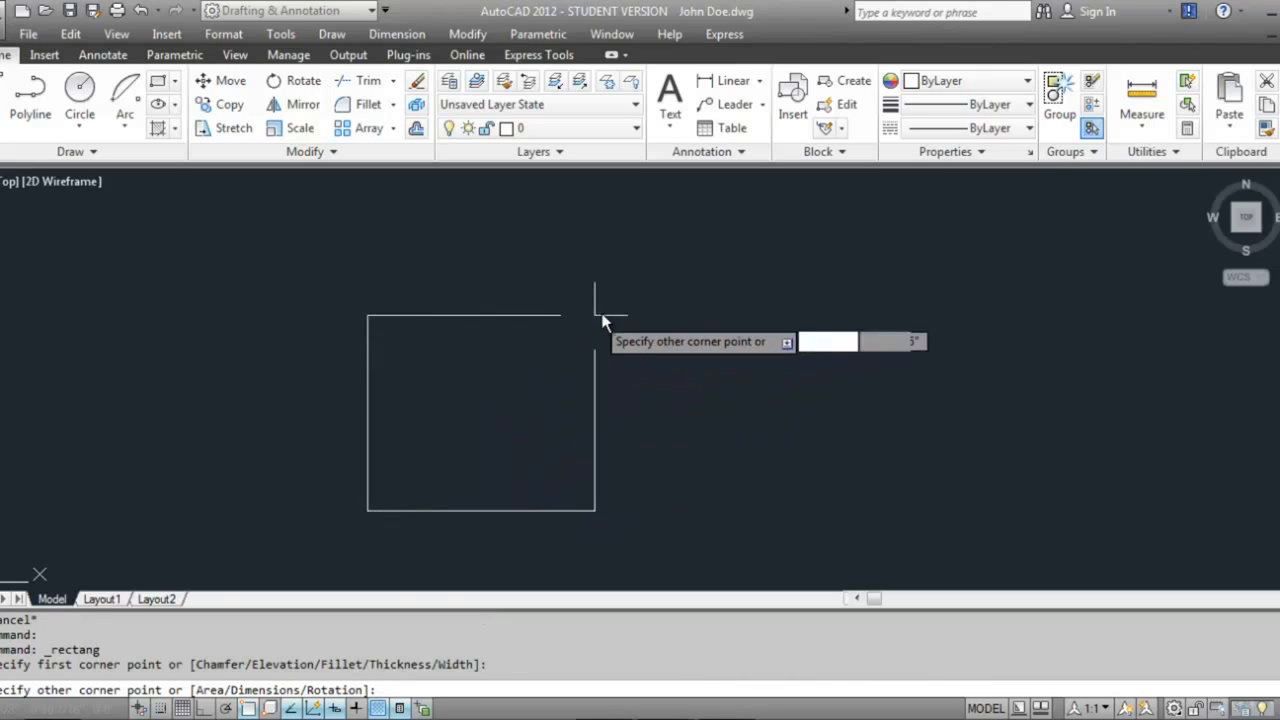
click(695, 265)
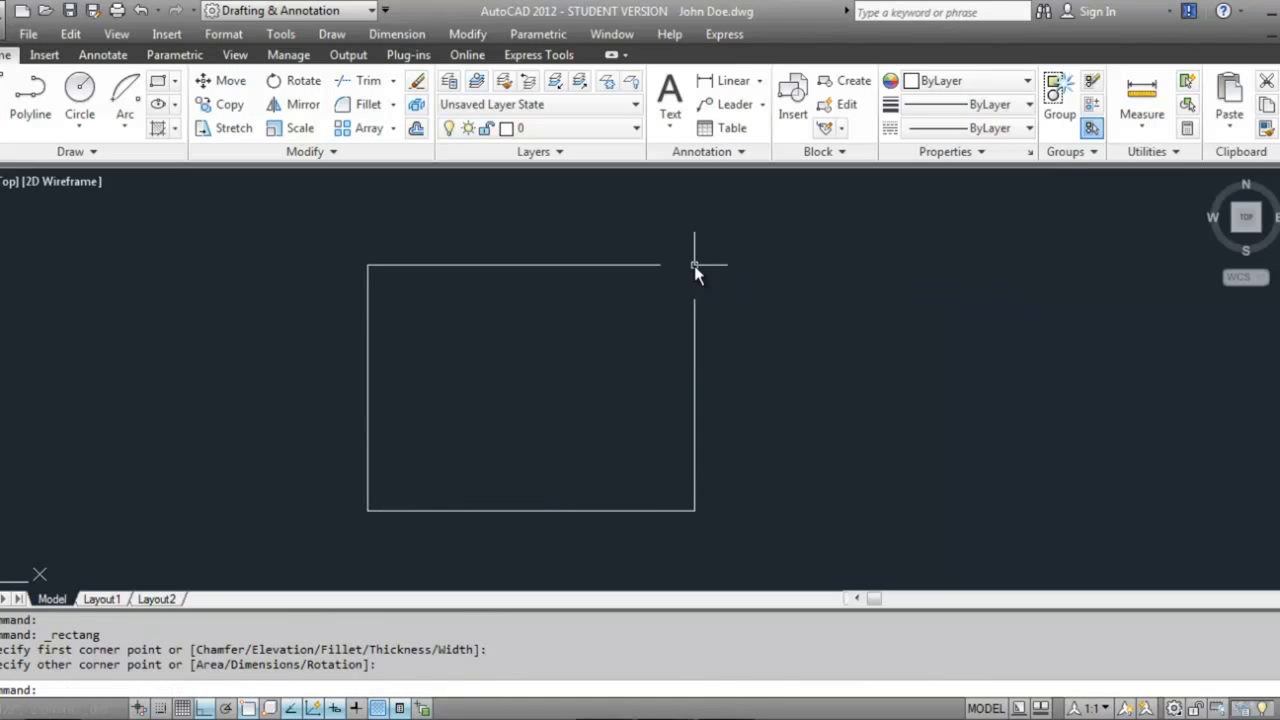
Erase the freehand rectangle with a crossing selection over its upper-right corner.
click(701, 290)
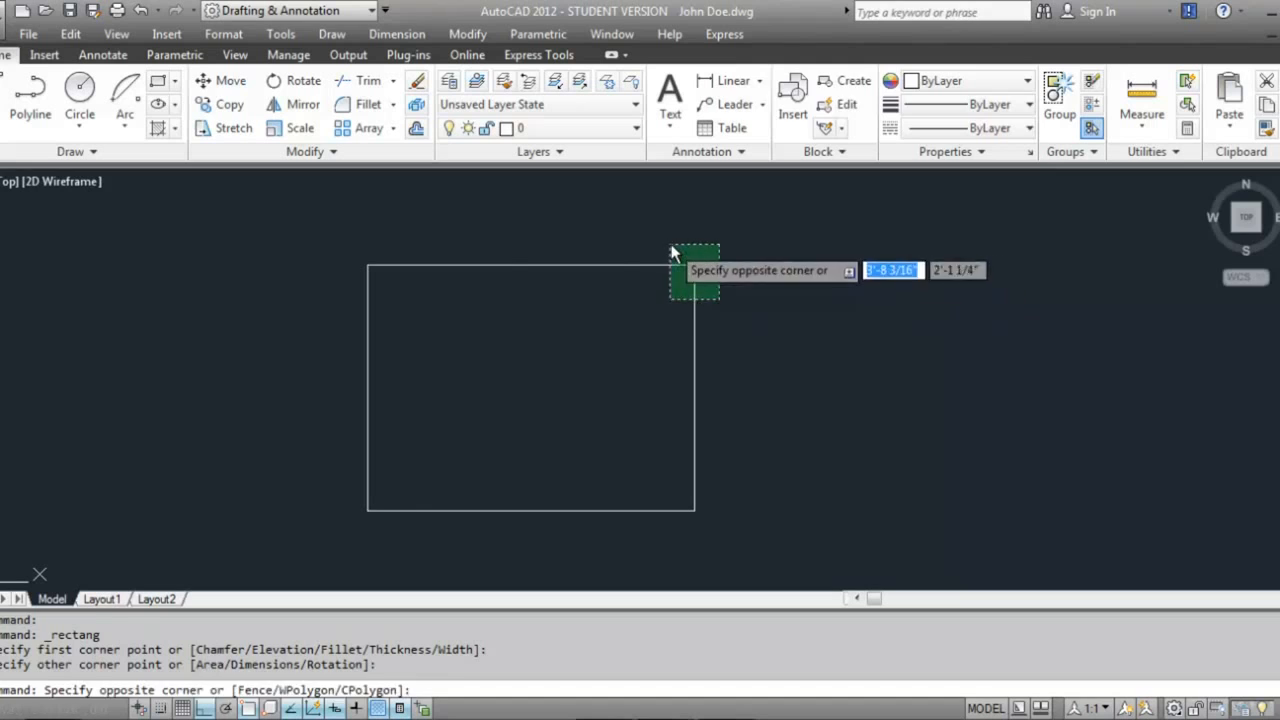
click(671, 246)
text(e)
key(Return)
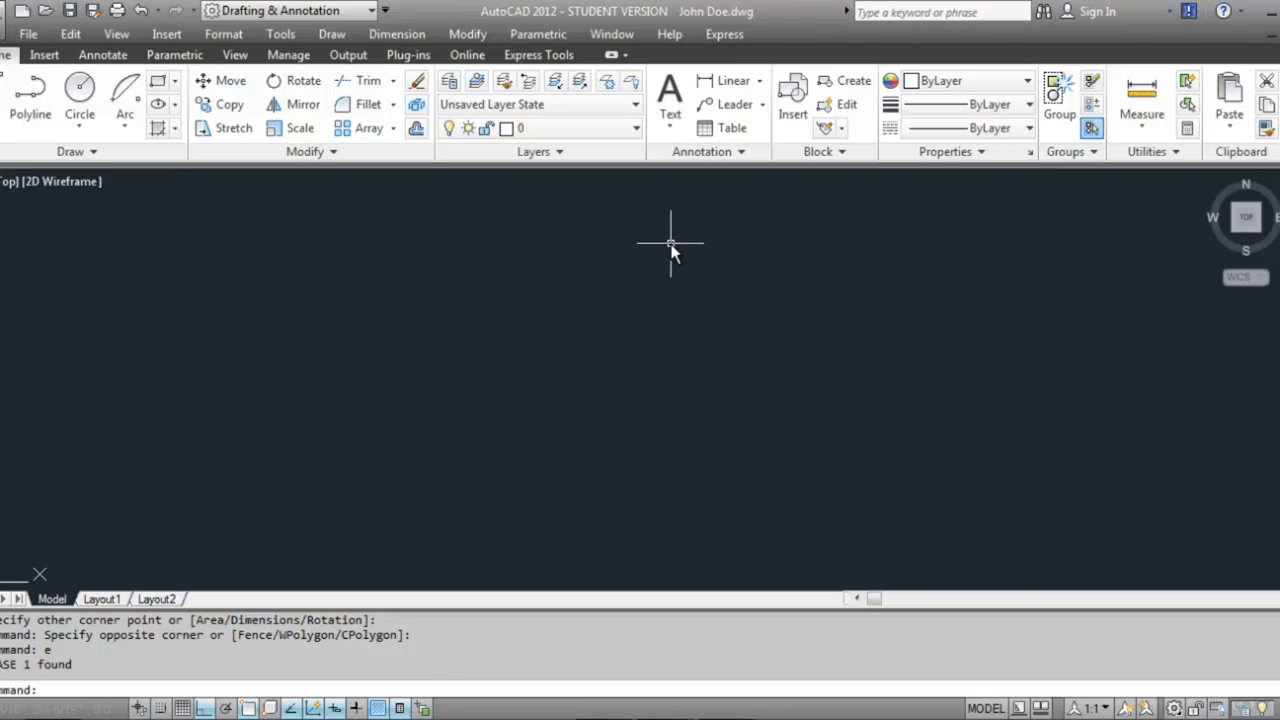
Draw a 4" by 3" rectangle from a picked first corner, giving the opposite corner as relative coordinates @4,3.
click(162, 88)
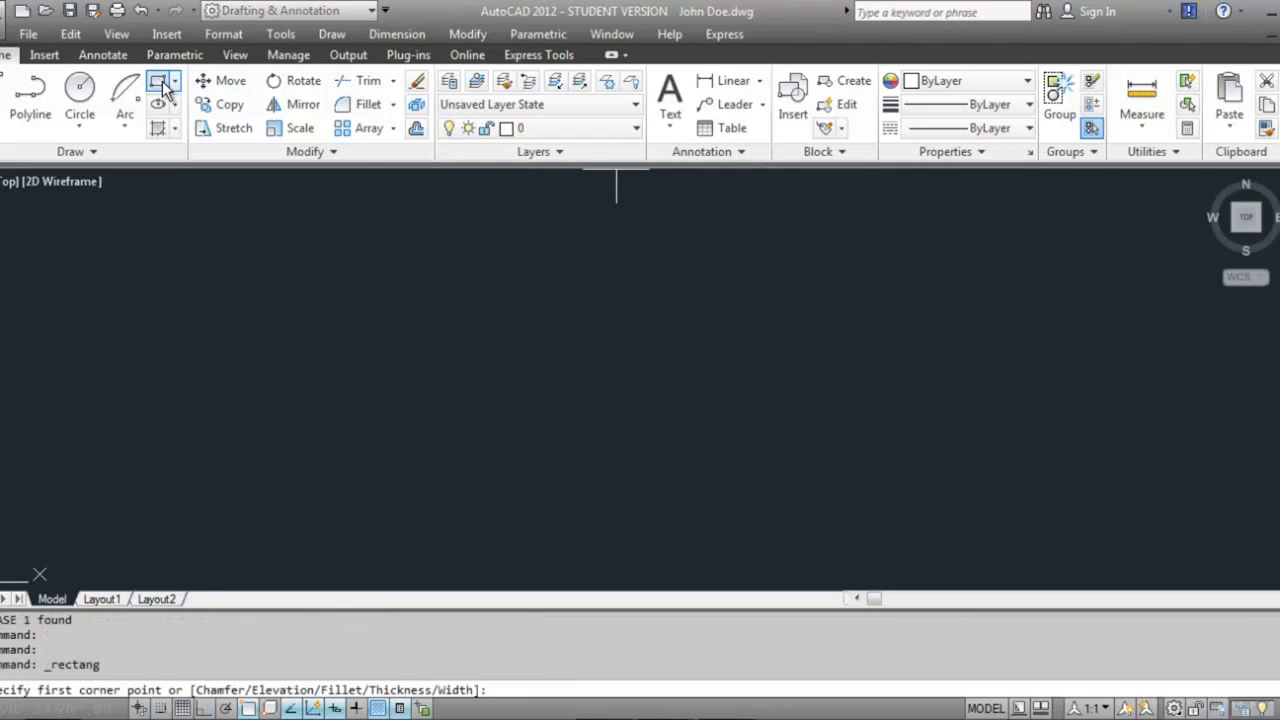
click(267, 451)
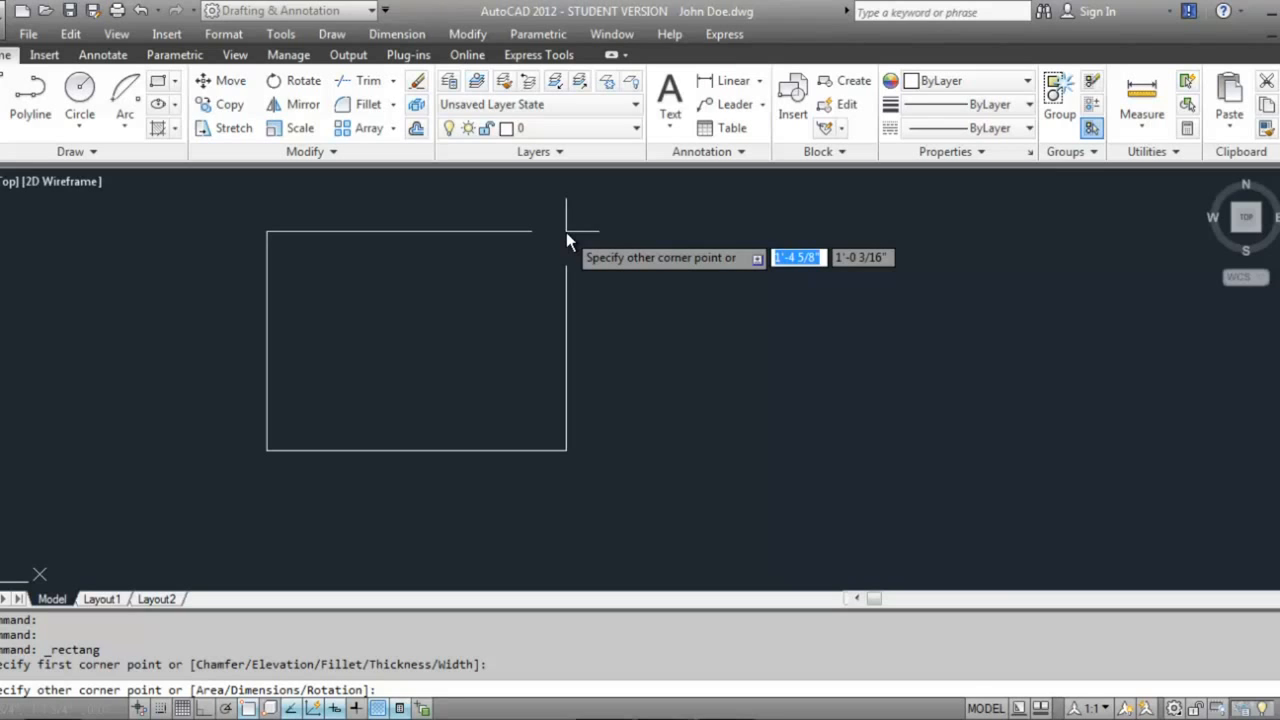
text(@)
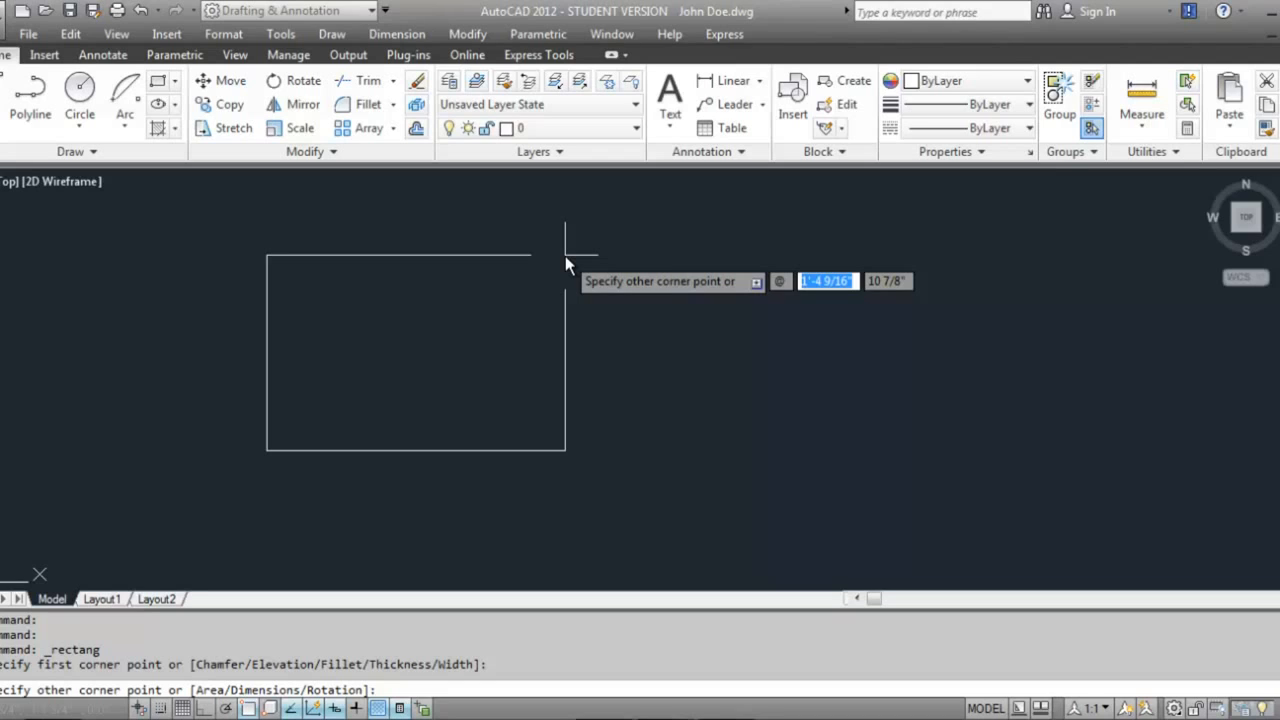
text(4)
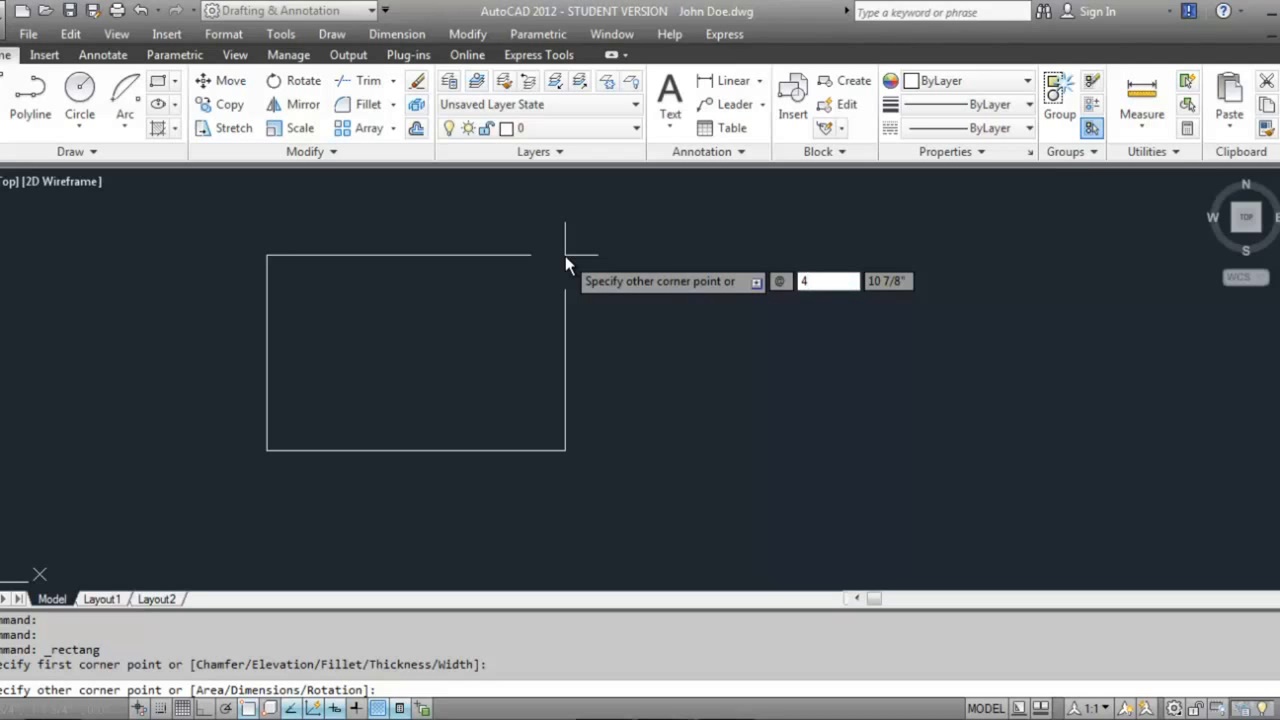
key(Tab)
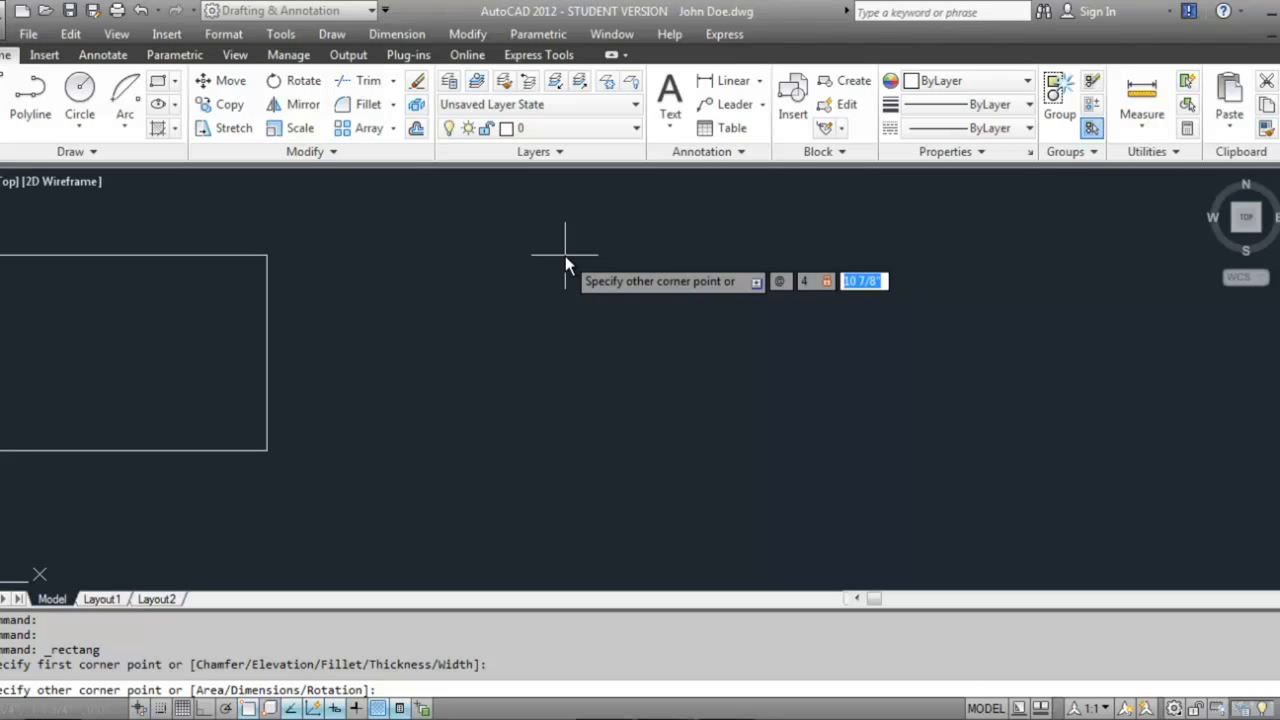
text(3)
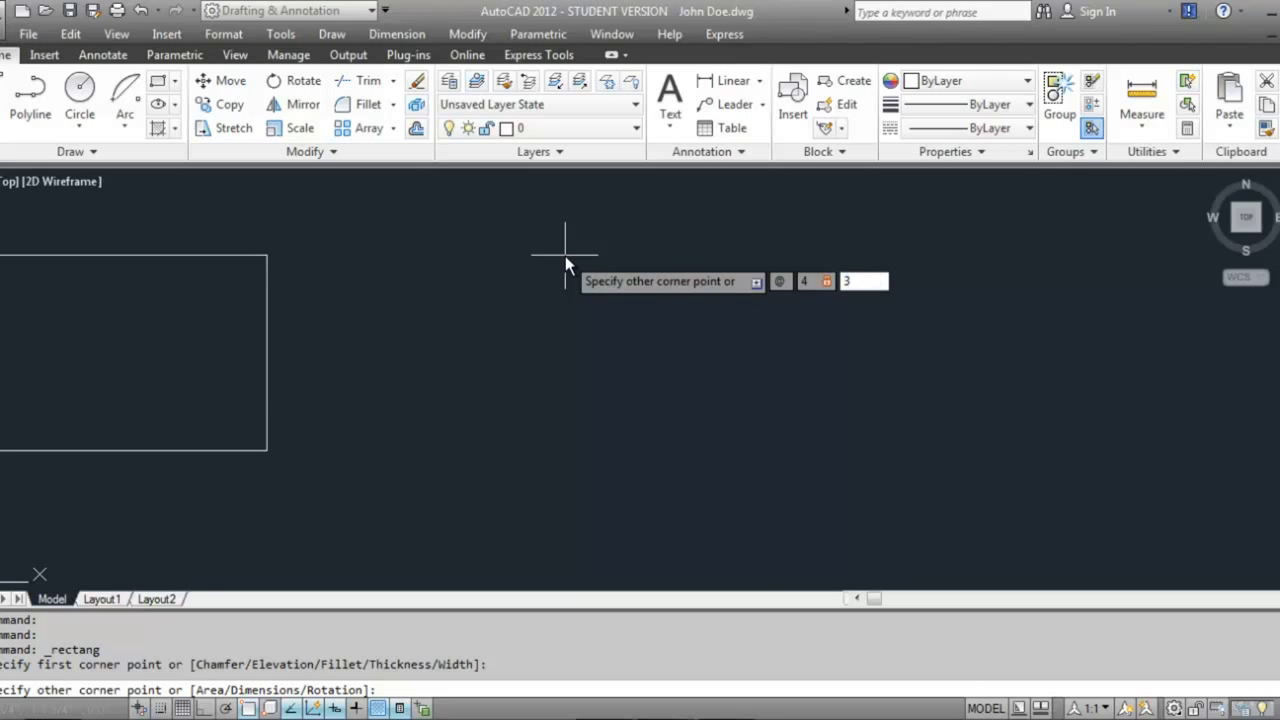
key(Return)
Erase the 4" by 3" rectangle with a crossing selection.
scroll(380, 443, up, 3)
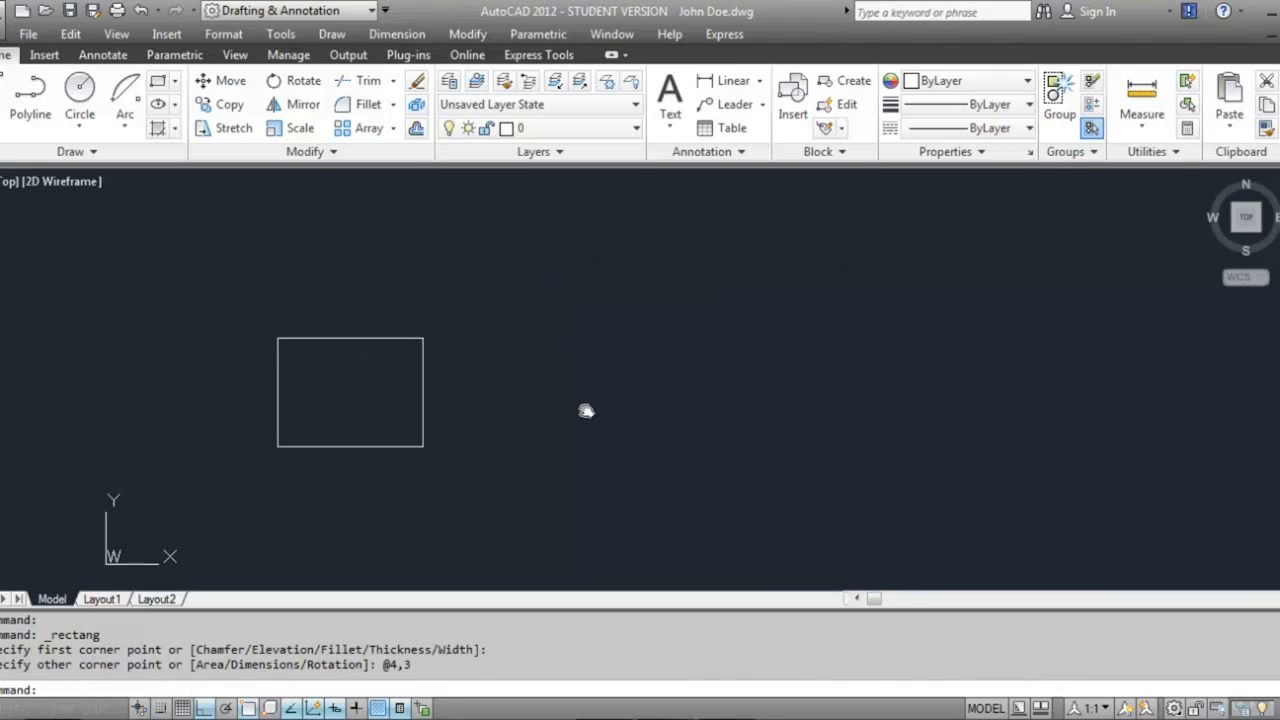
click(530, 488)
click(206, 295)
text(e)
key(Return)
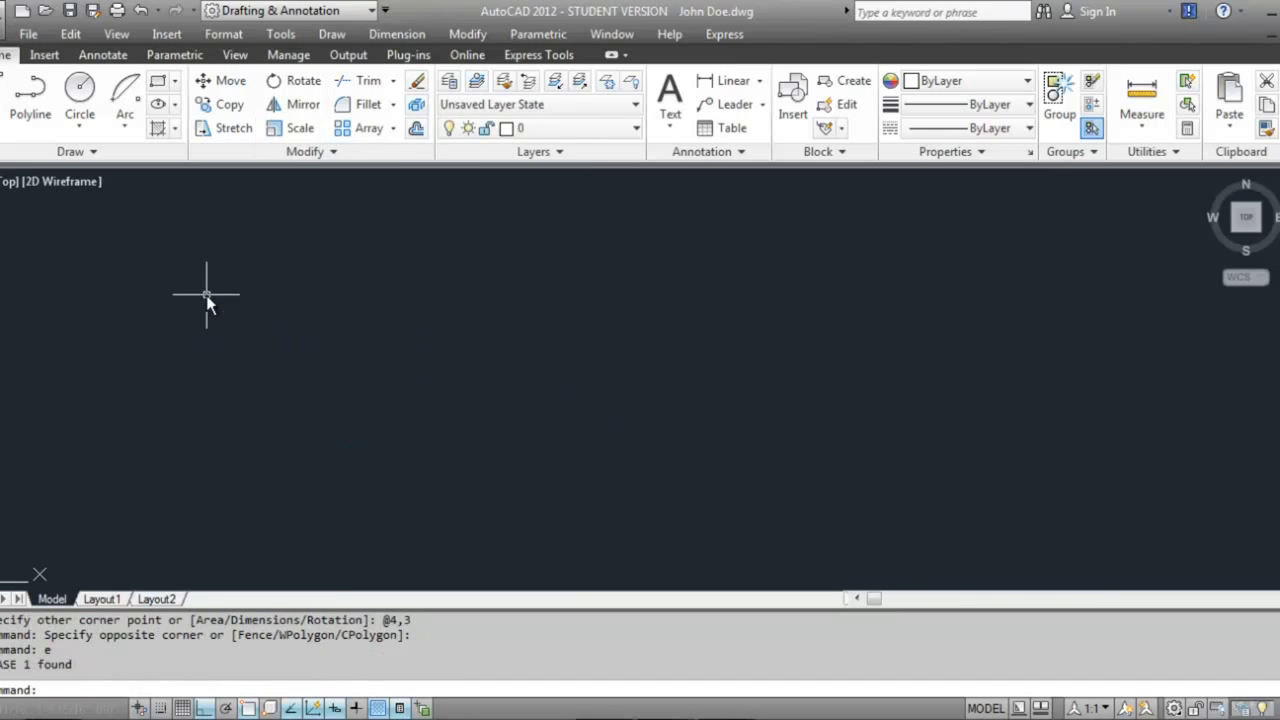
Draw the 4" by 3" rectangle again with the Rectangle command, placing its opposite corner at @4,3.
click(158, 82)
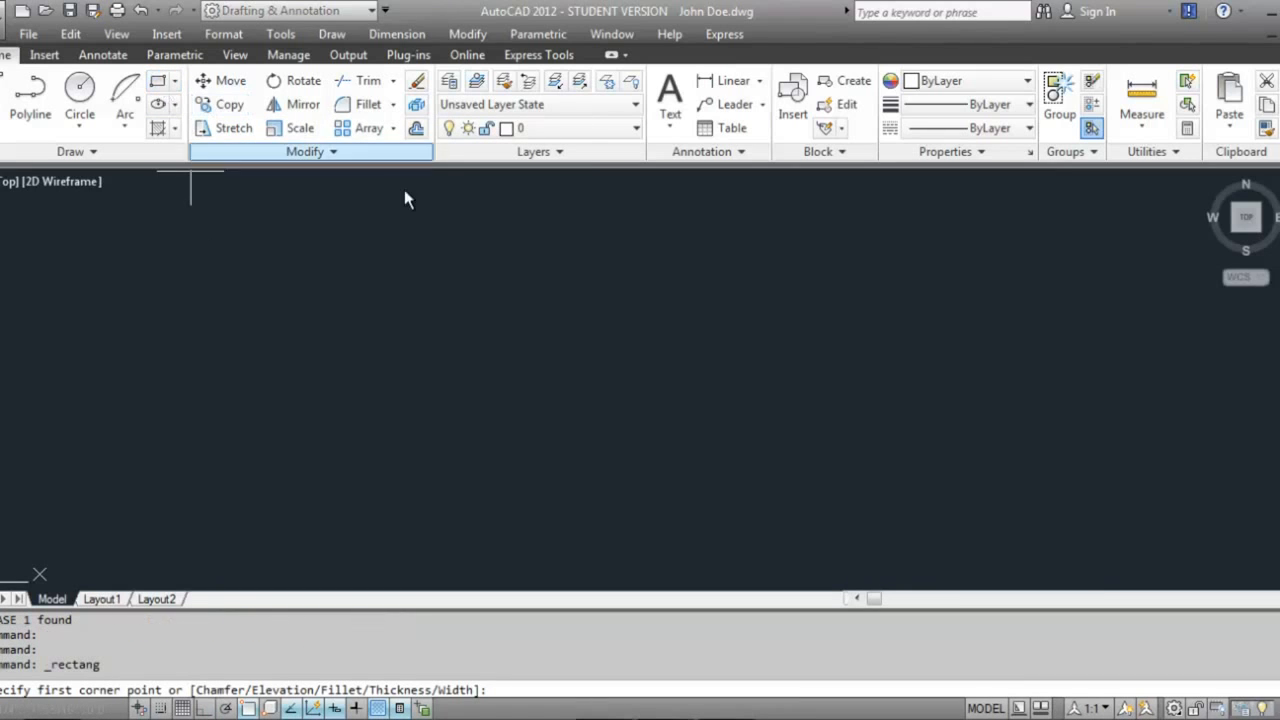
click(337, 506)
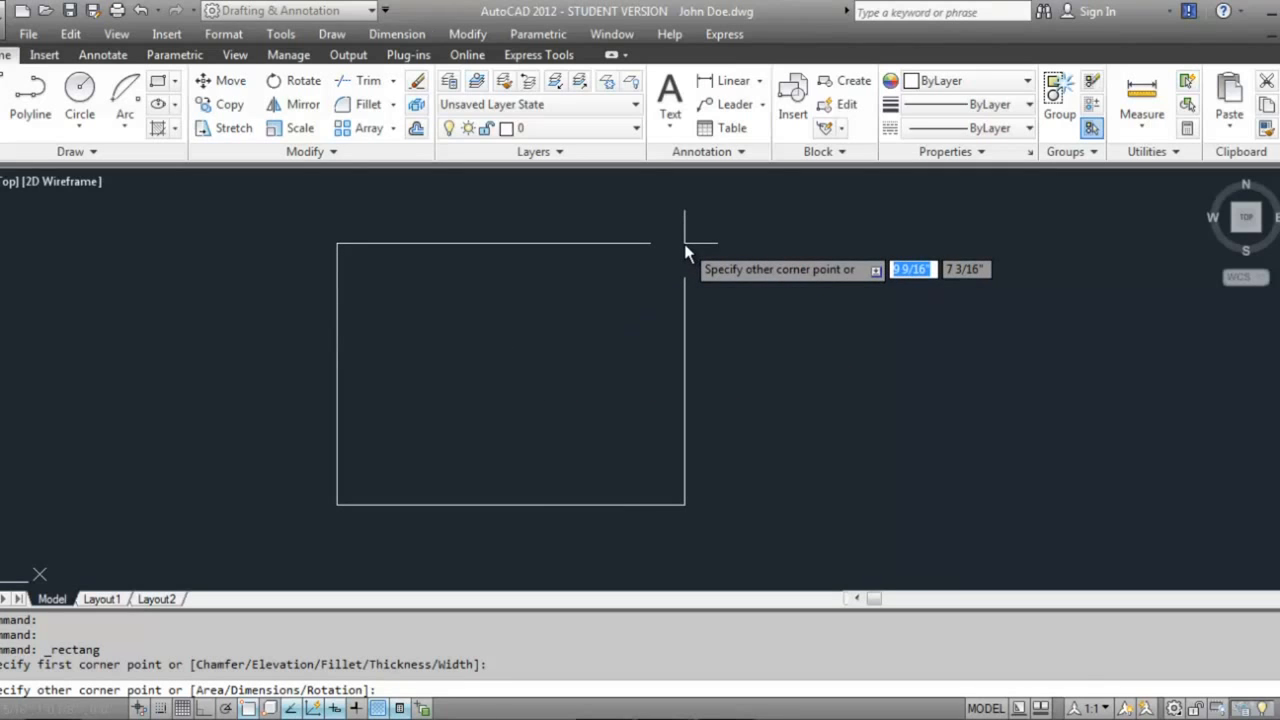
text(@)
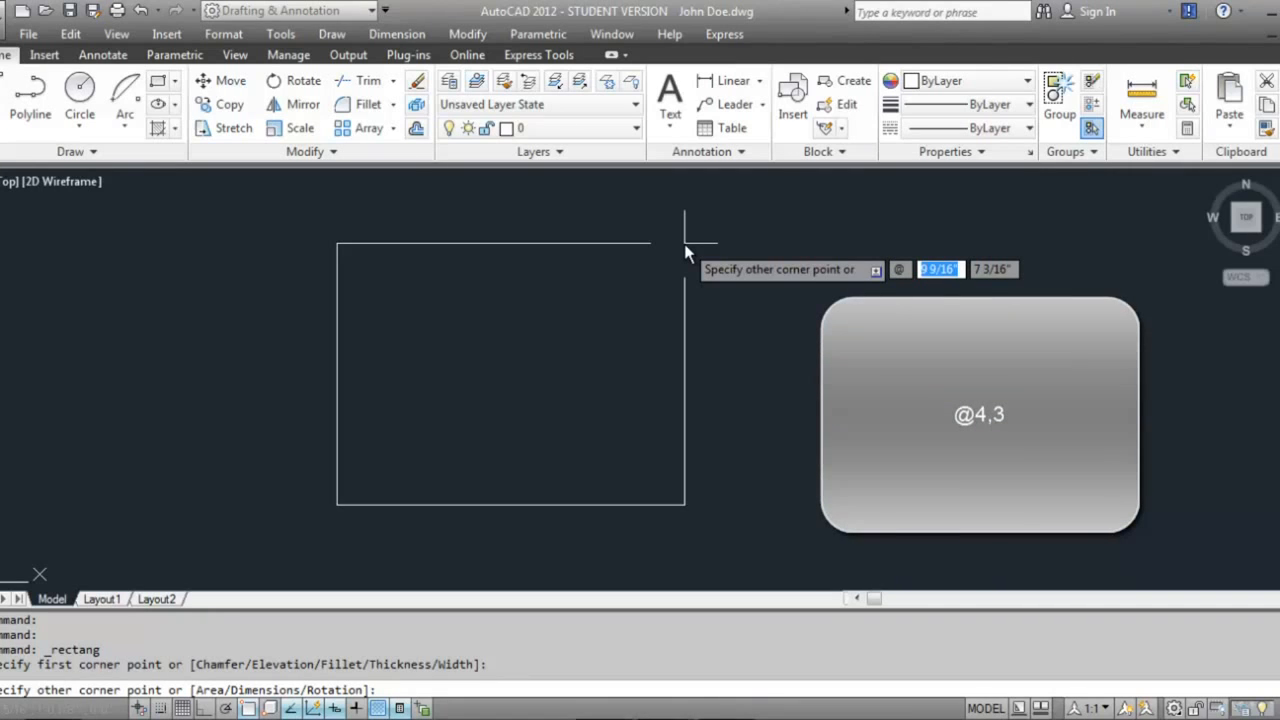
text(4)
key(Tab)
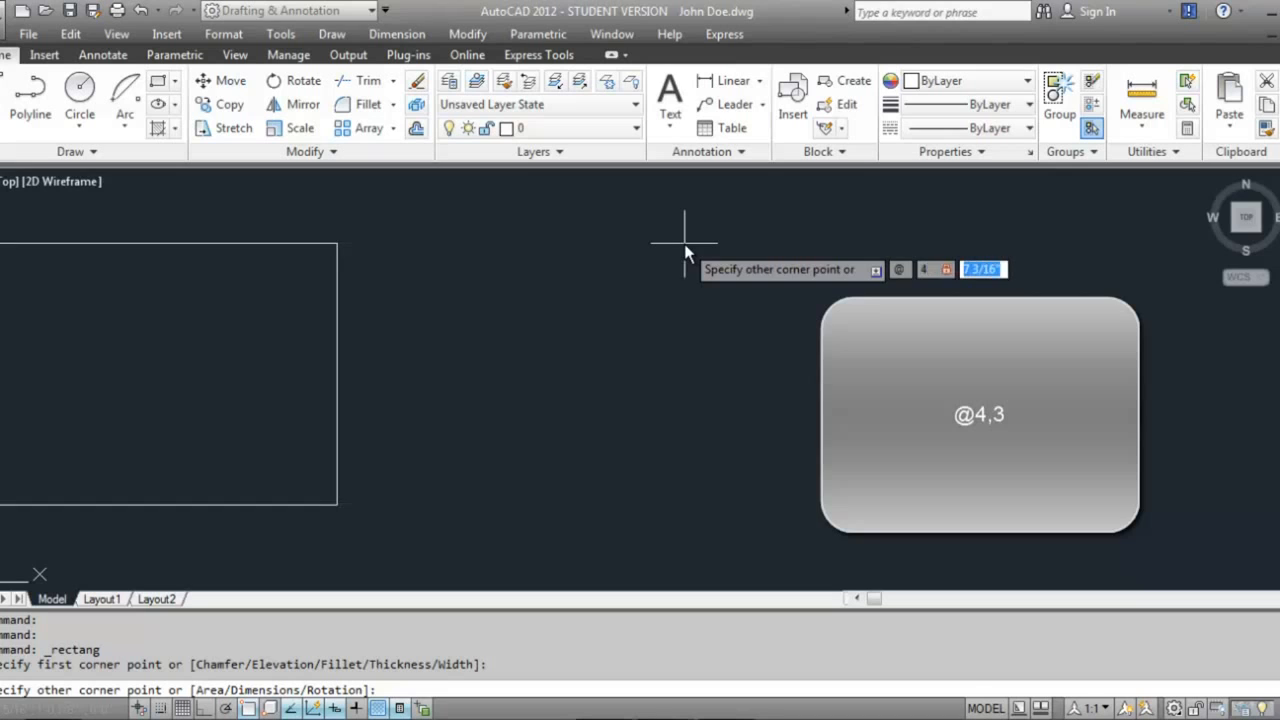
text(3)
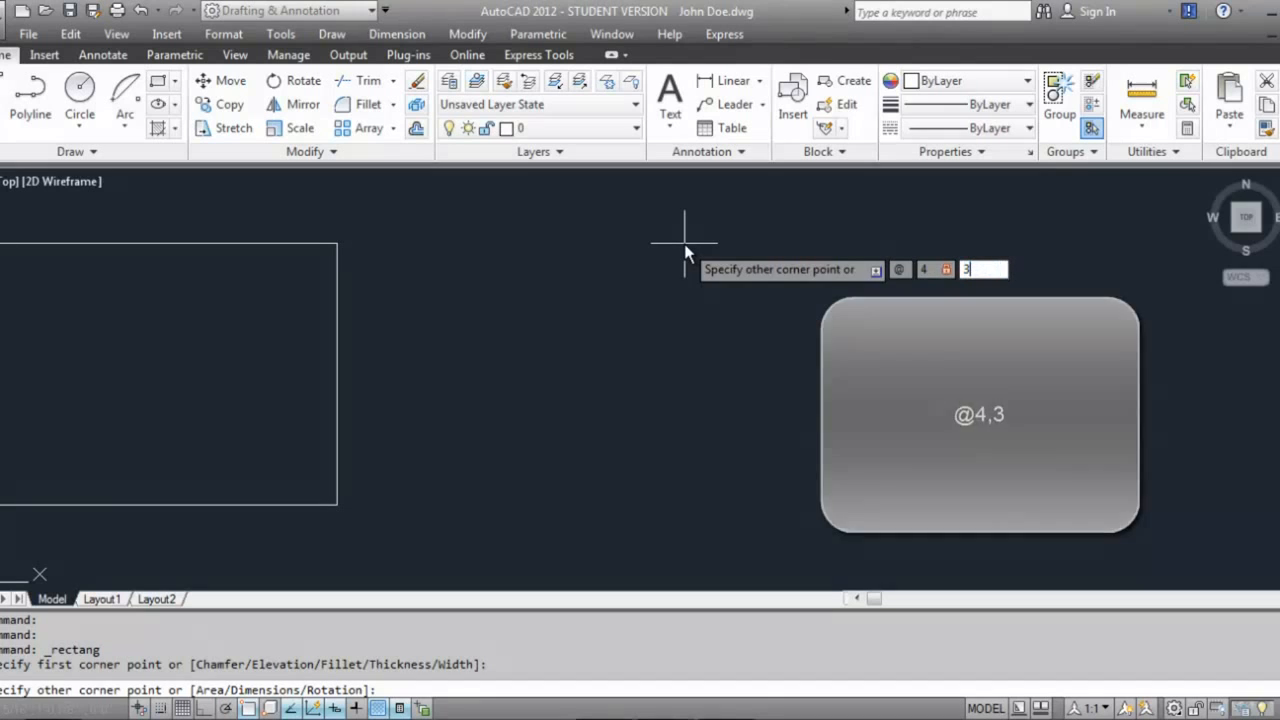
key(Return)
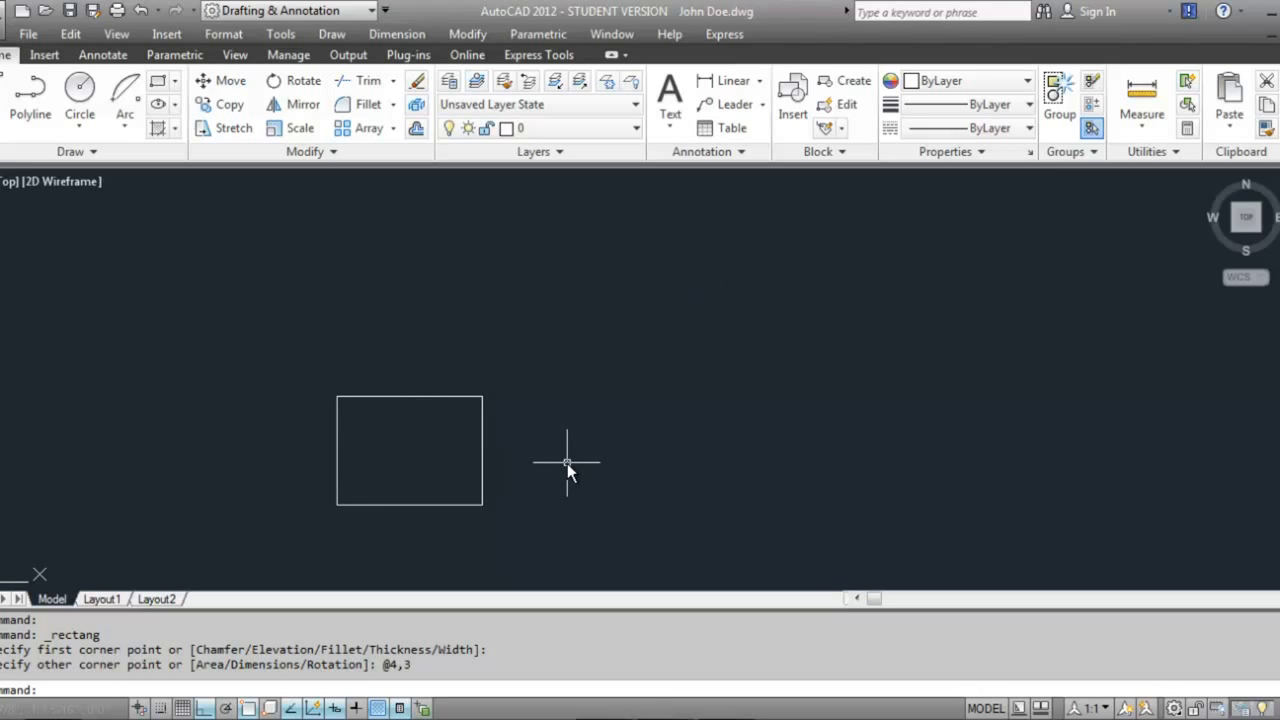
scroll(443, 463, up, 3)
middle_drag(443, 463, 657, 429)
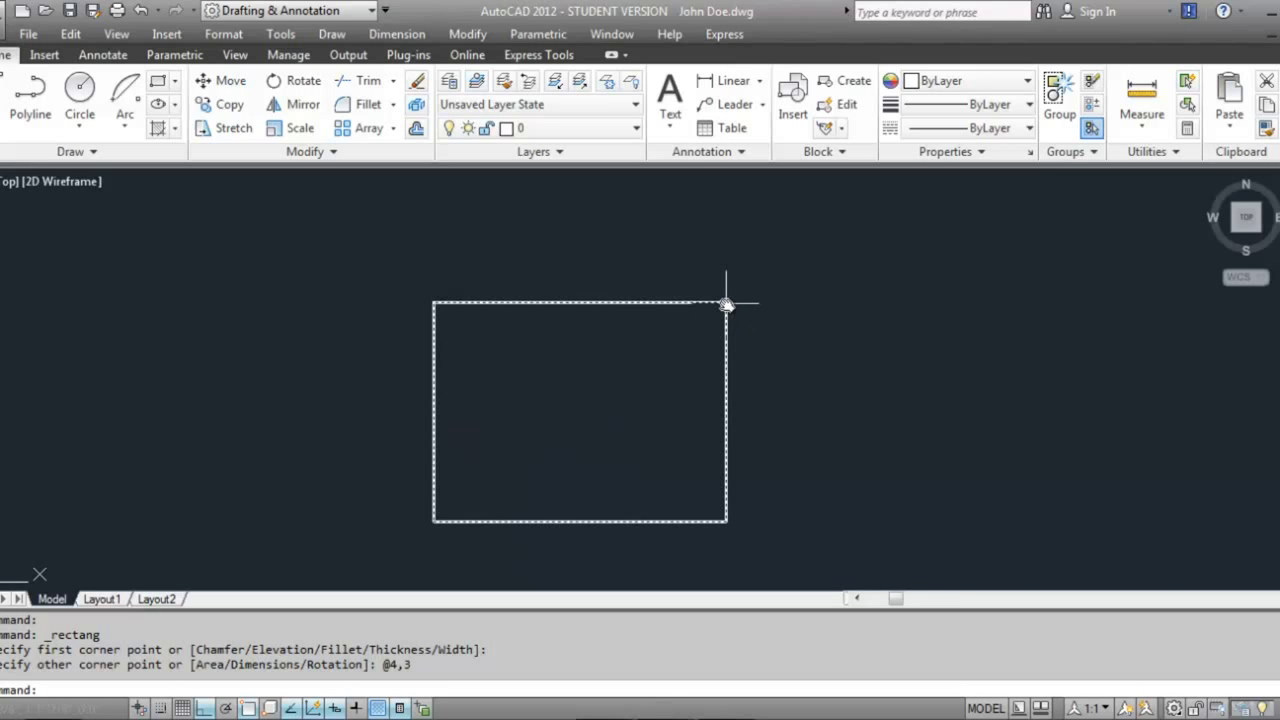
Draw a 2" by 2" rectangle from the large rectangle's upper-right corner, placing its opposite corner at @-2,-2.
click(157, 80)
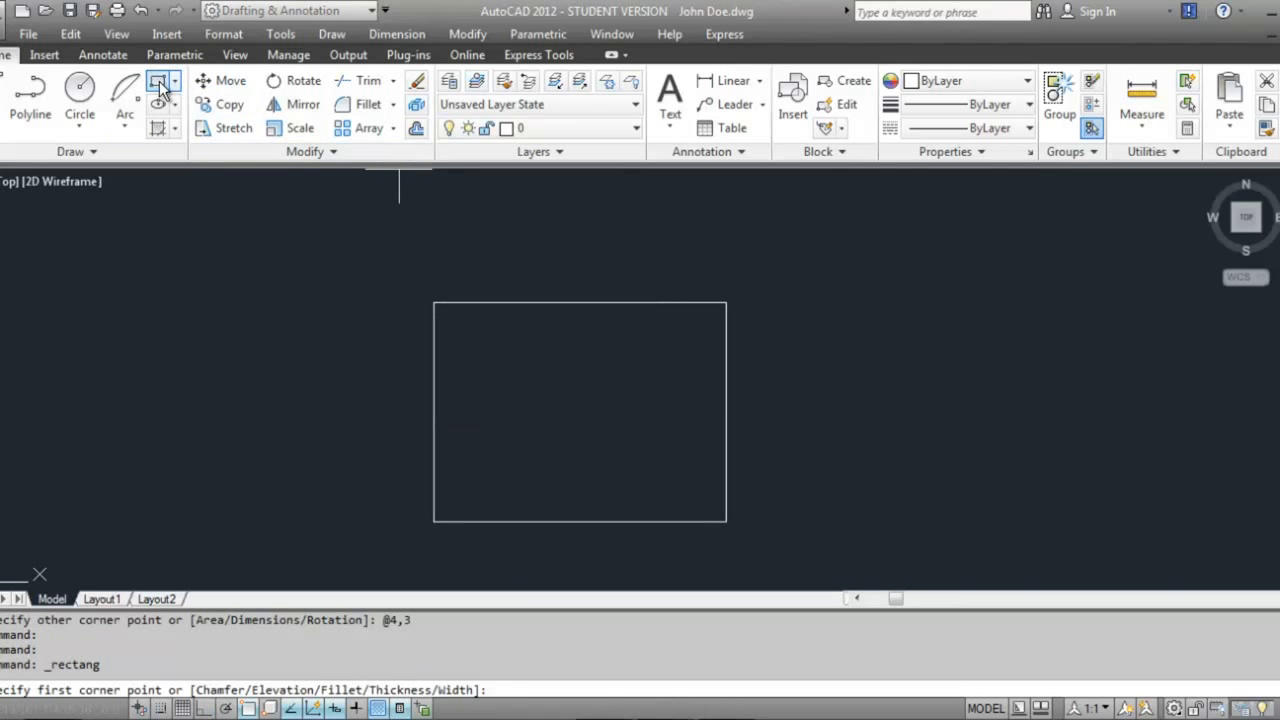
click(725, 302)
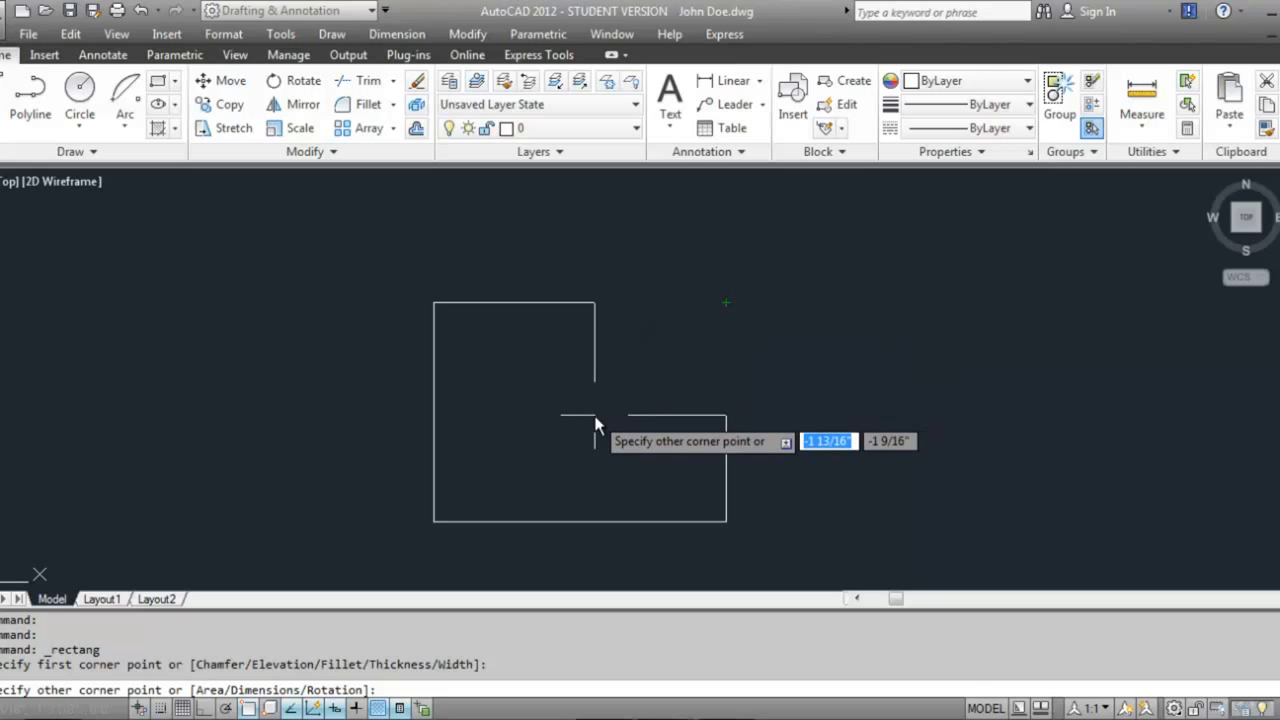
text(@)
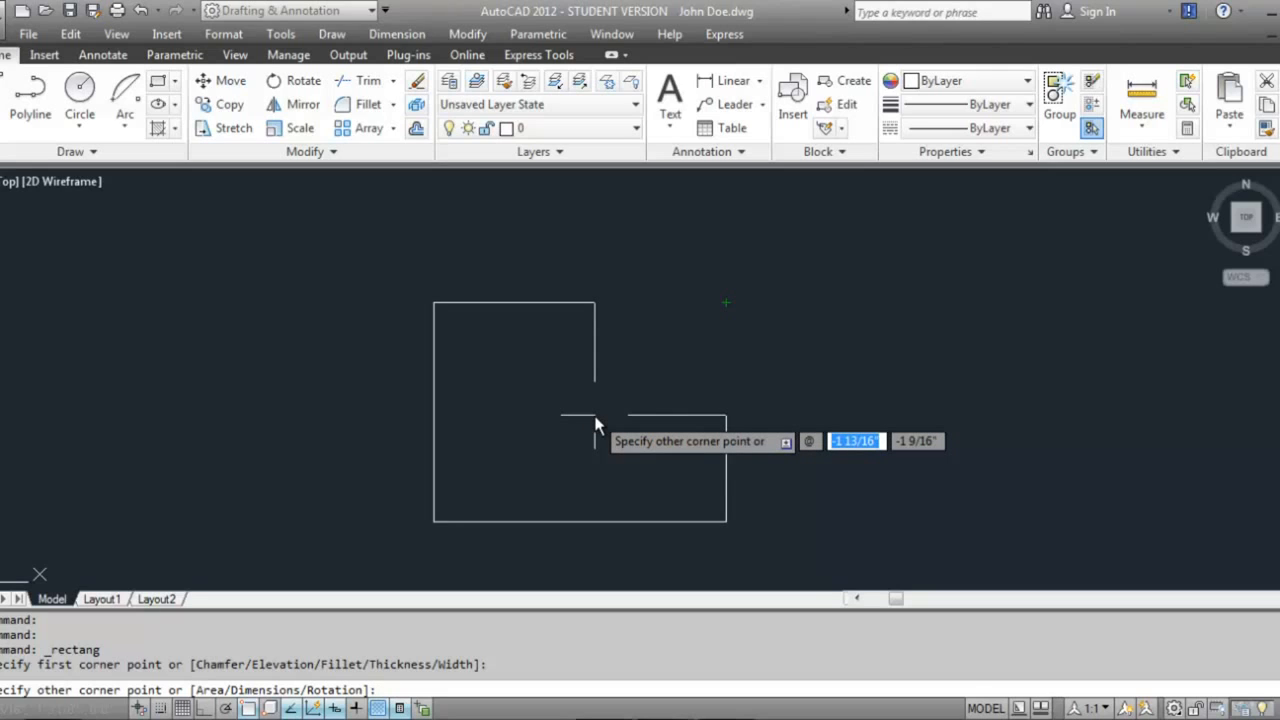
text(-2)
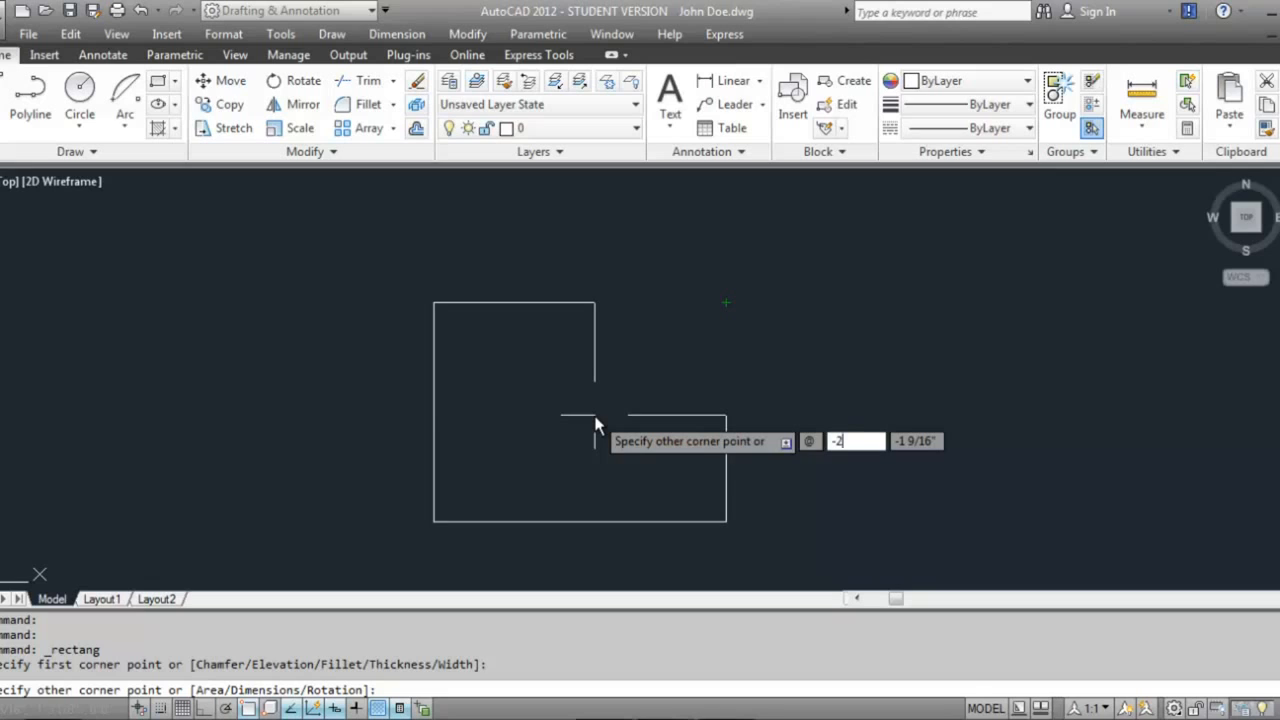
key(Tab)
text(-2)
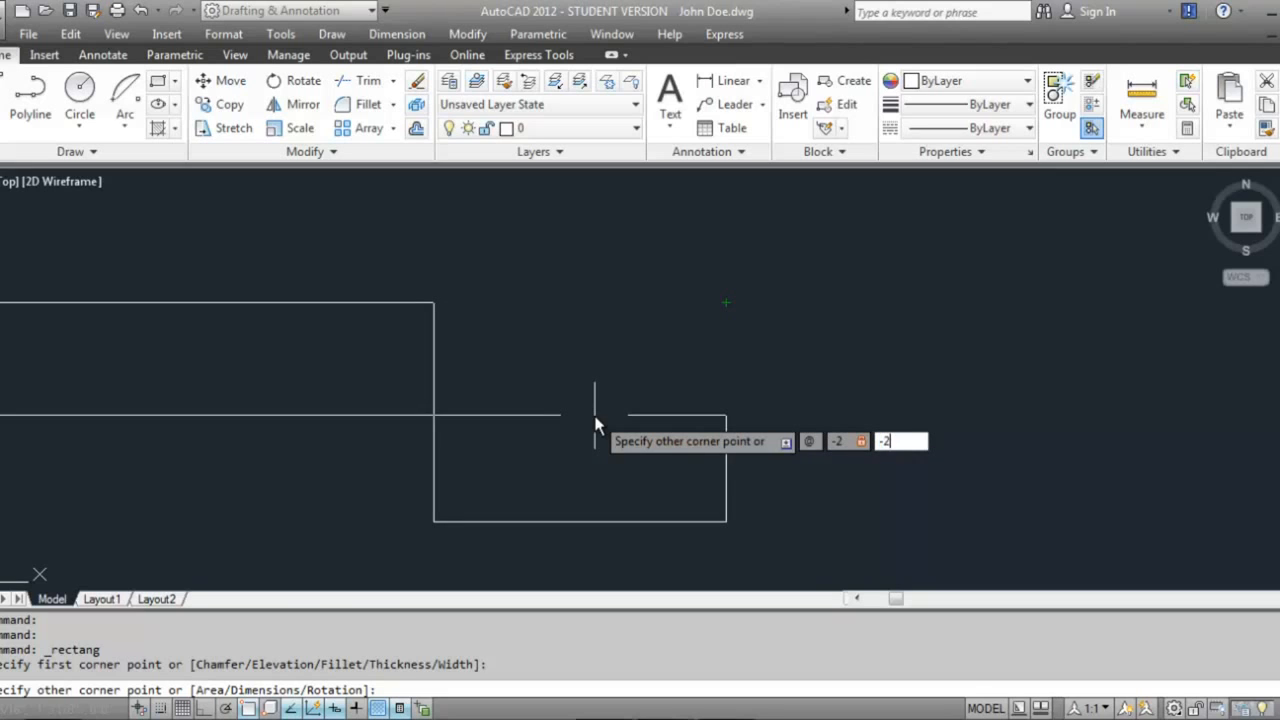
key(Return)
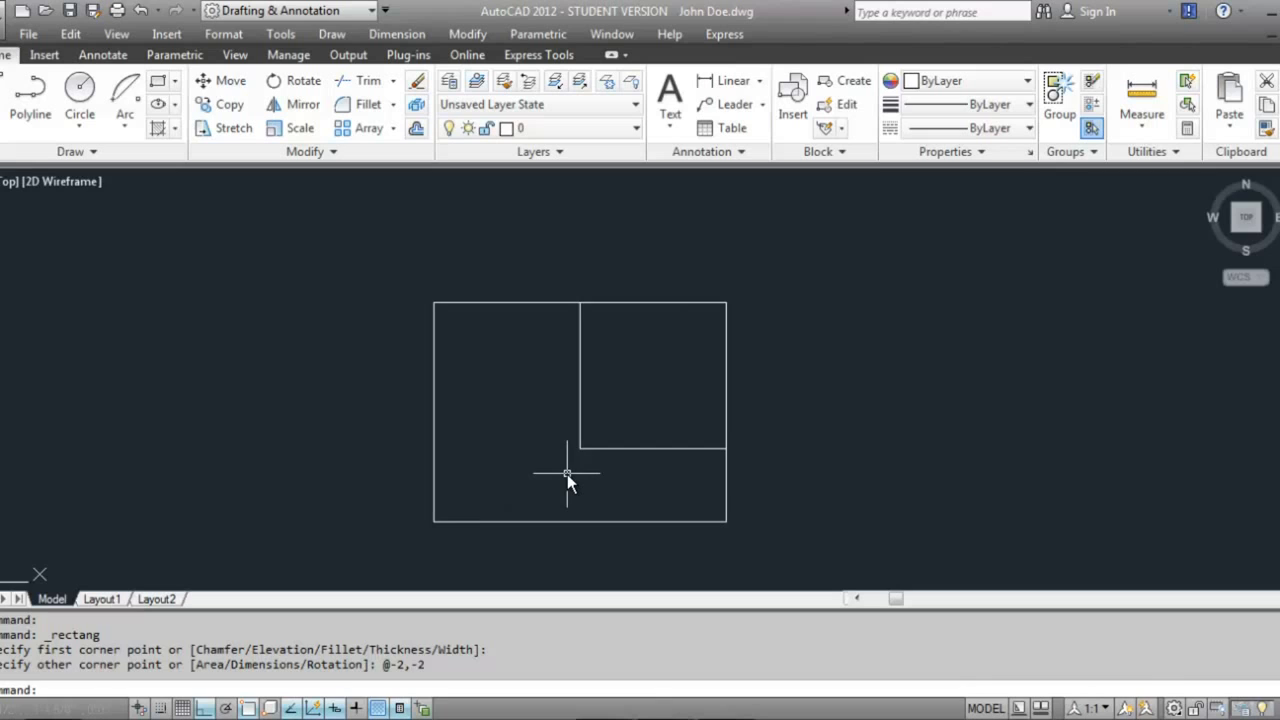
Draw an 8-sided polygon to the right of the rectangles, inscribed in a circle with a radius of 6".
middle_drag(510, 460, 286, 434)
middle_drag(534, 343, 461, 386)
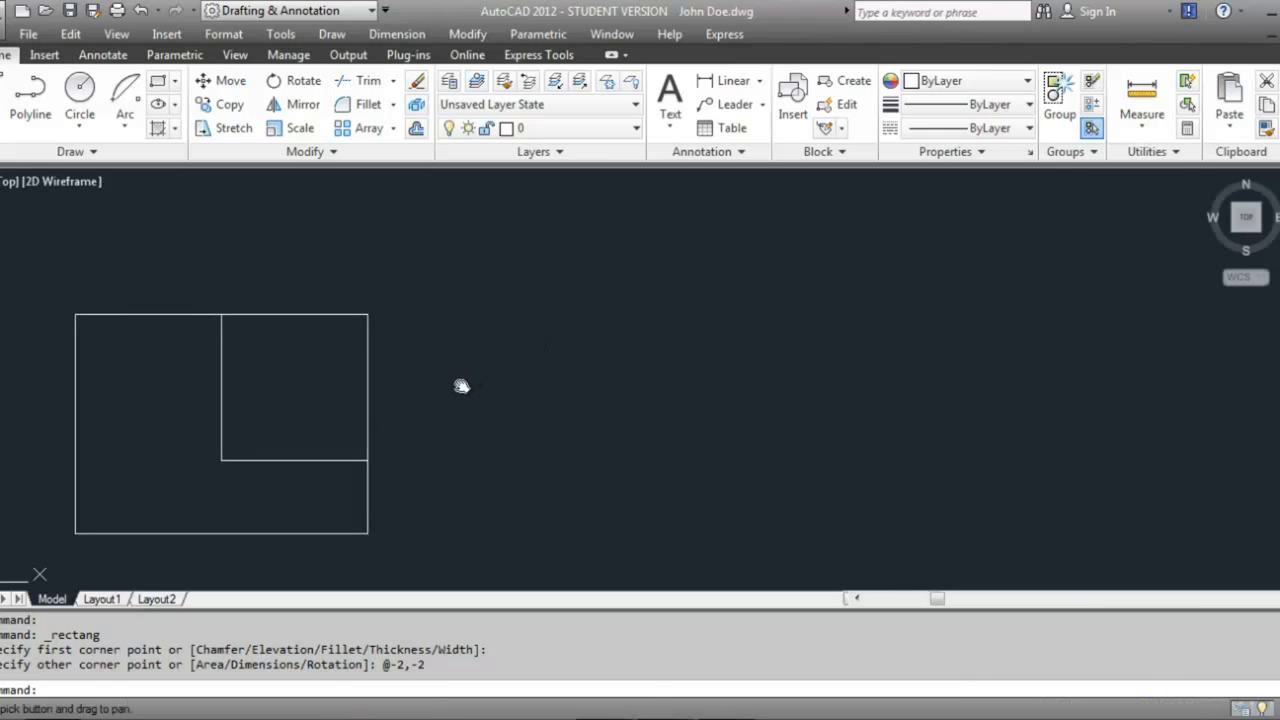
click(175, 81)
click(190, 151)
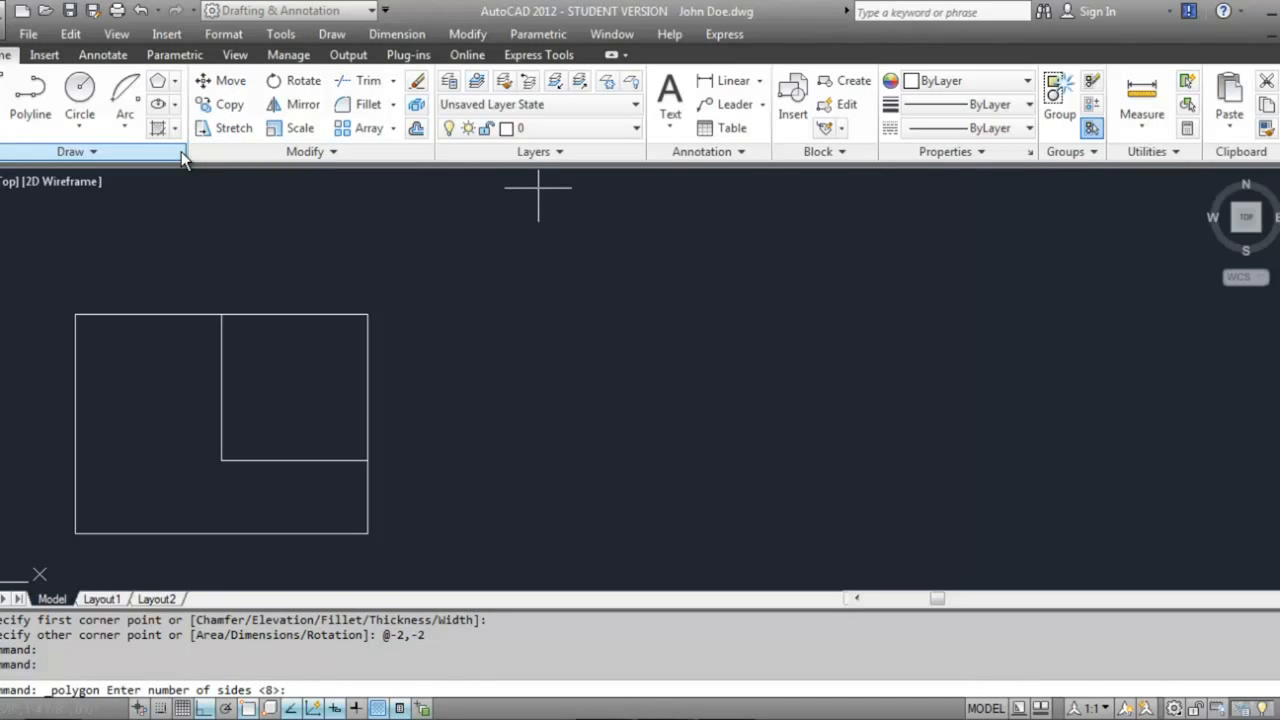
click(158, 81)
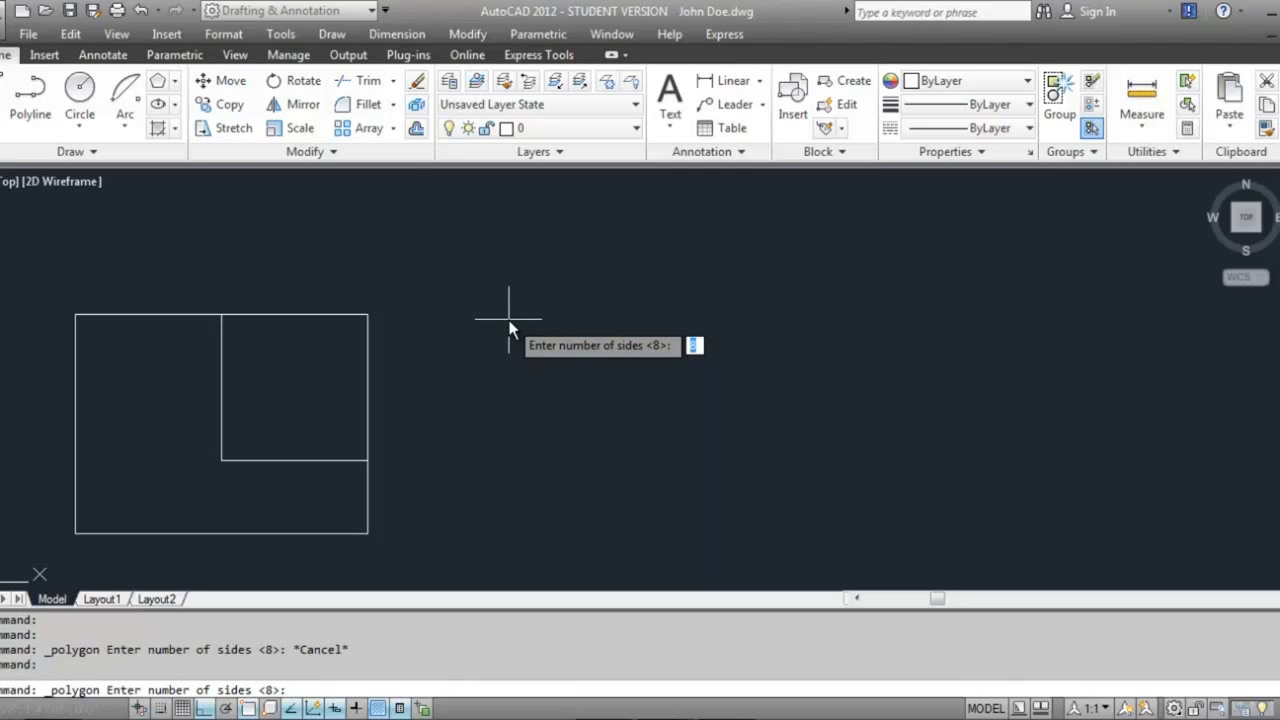
text(8)
key(Return)
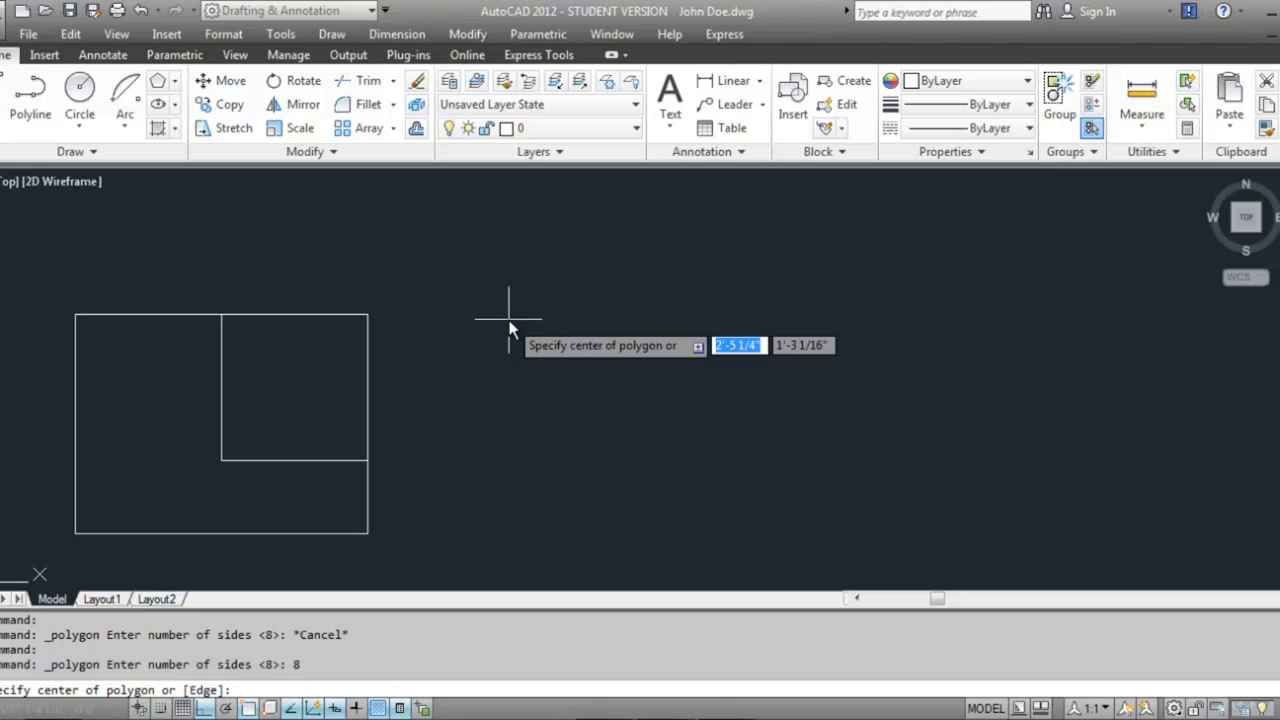
click(723, 334)
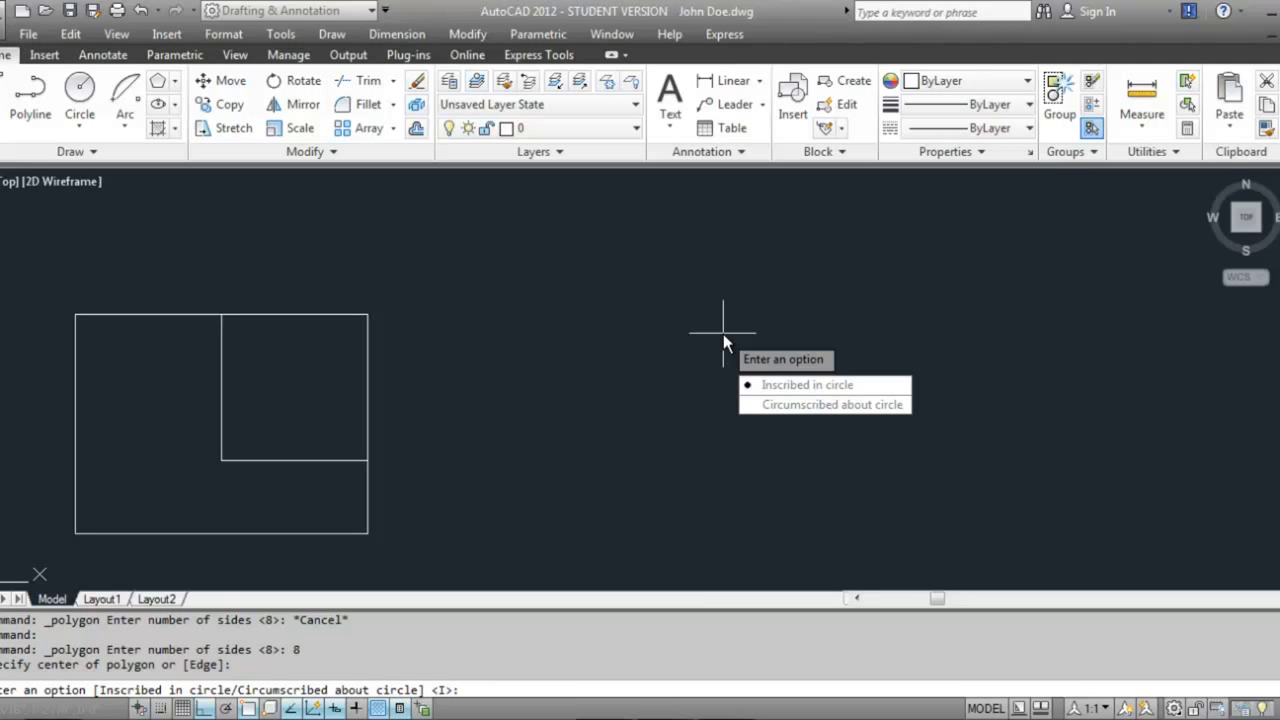
click(812, 387)
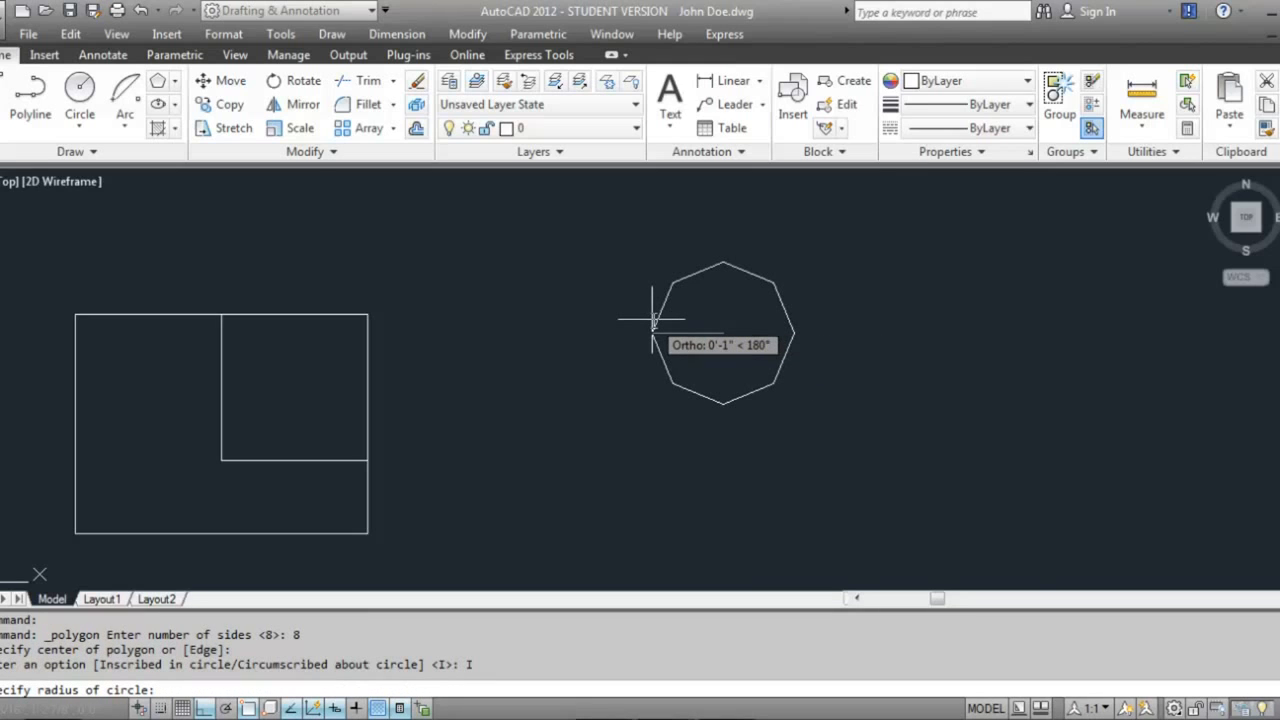
text(6)
key(Return)
scroll(651, 320, down, 5)
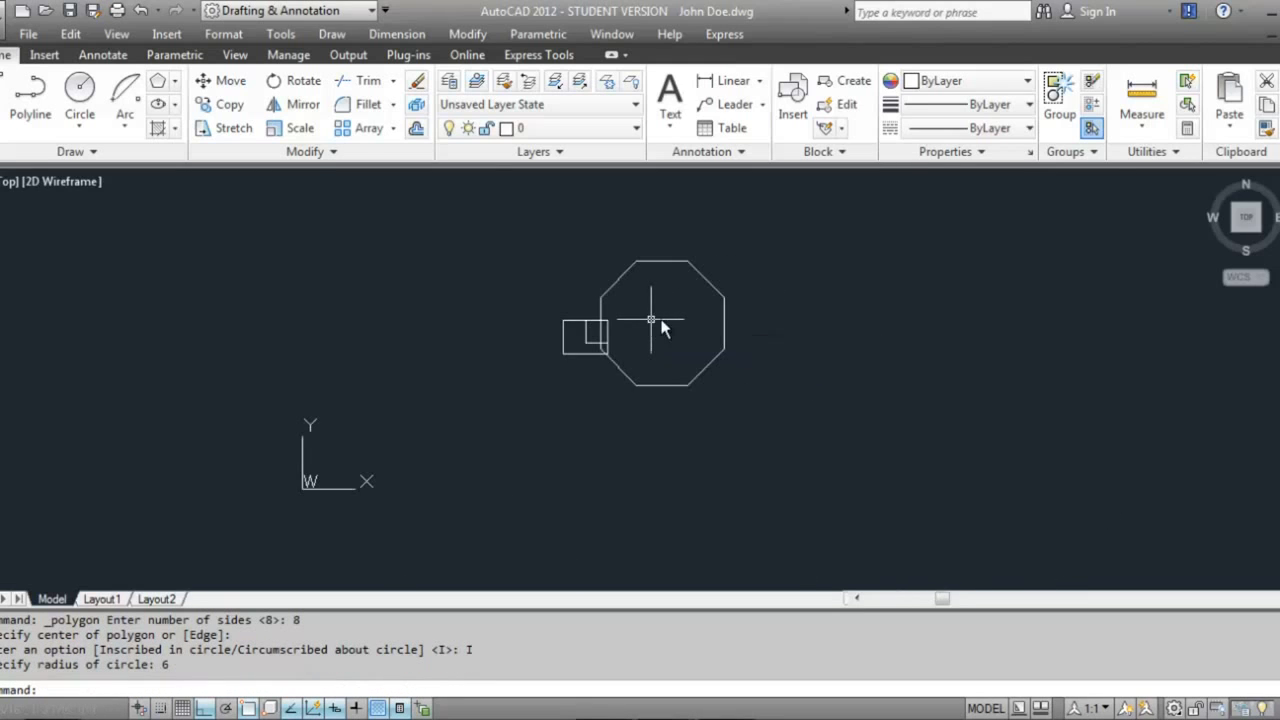
Erase both rectangles with a crossing selection over their shared area, keeping the octagon.
middle_drag(676, 323, 625, 337)
scroll(510, 360, up, 3)
click(562, 388)
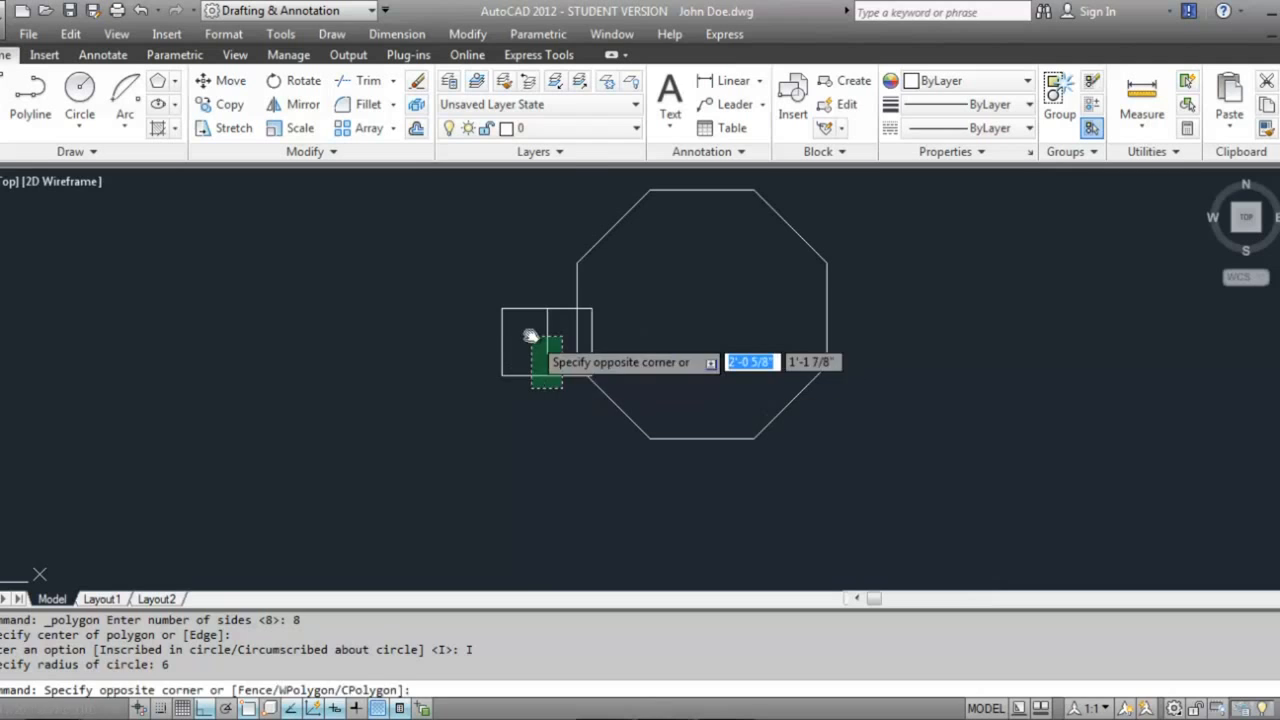
click(530, 335)
text(e)
key(Return)
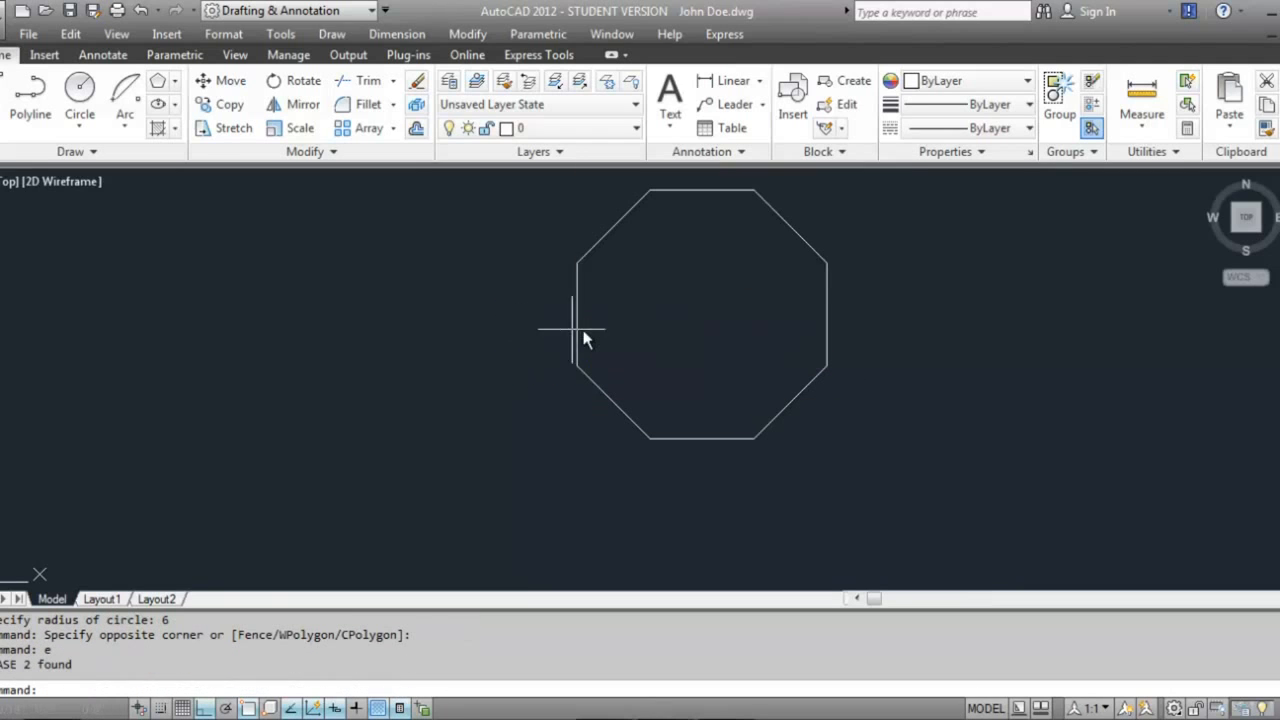
Draw two crossing lines through the octagon, joining each end of its top edge to the diagonally opposite end of its bottom edge.
scroll(640, 335, down, 2)
scroll(620, 320, down, 1)
text(l)
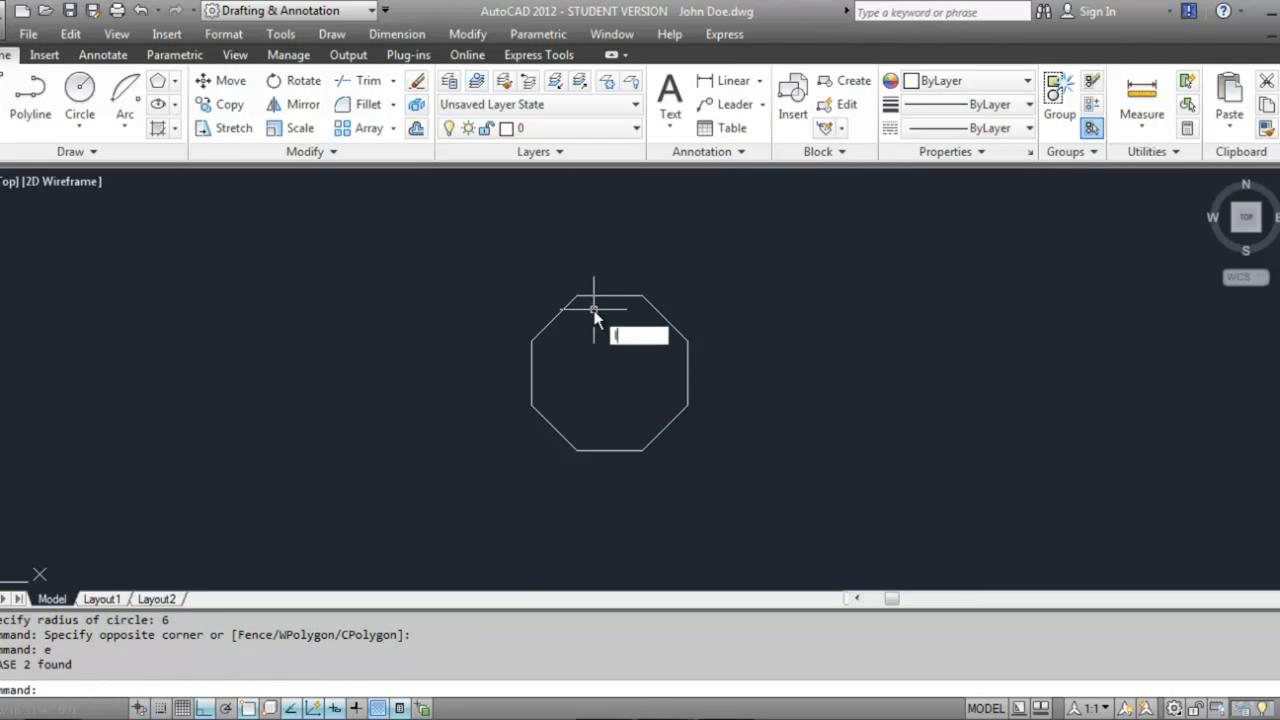
key(Return)
click(577, 296)
click(645, 455)
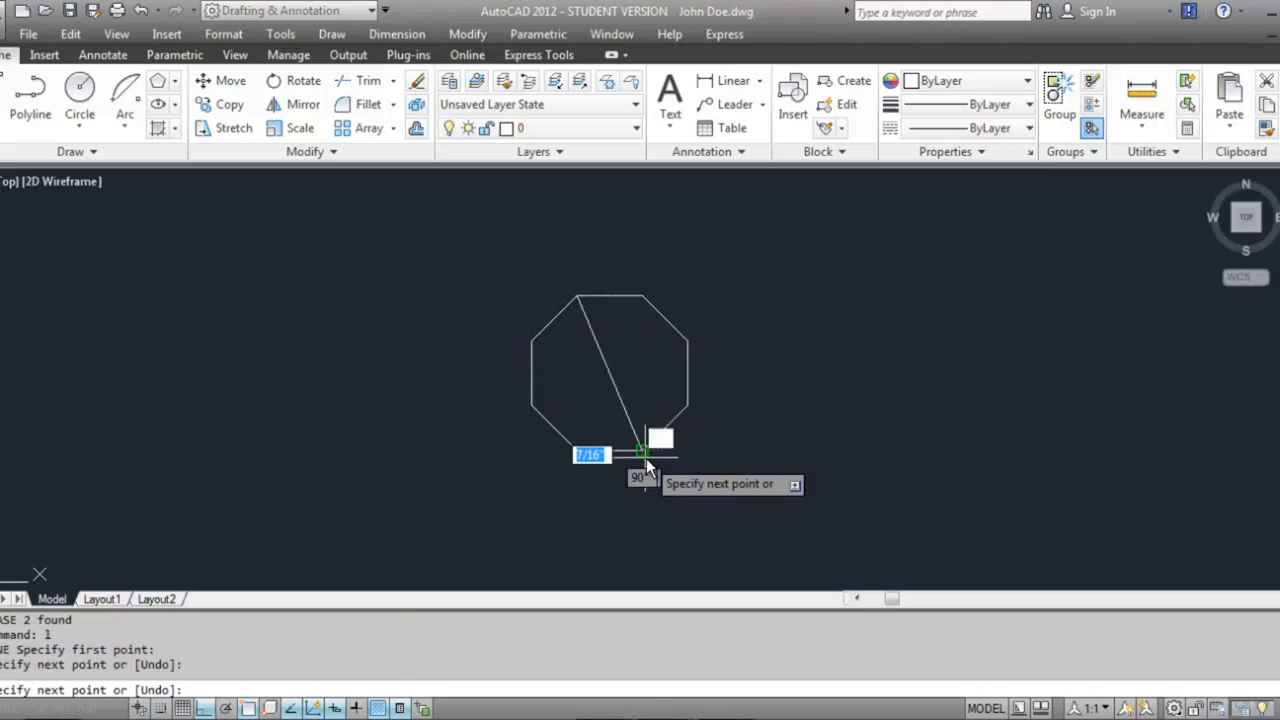
key(Return)
key(Return)
click(641, 297)
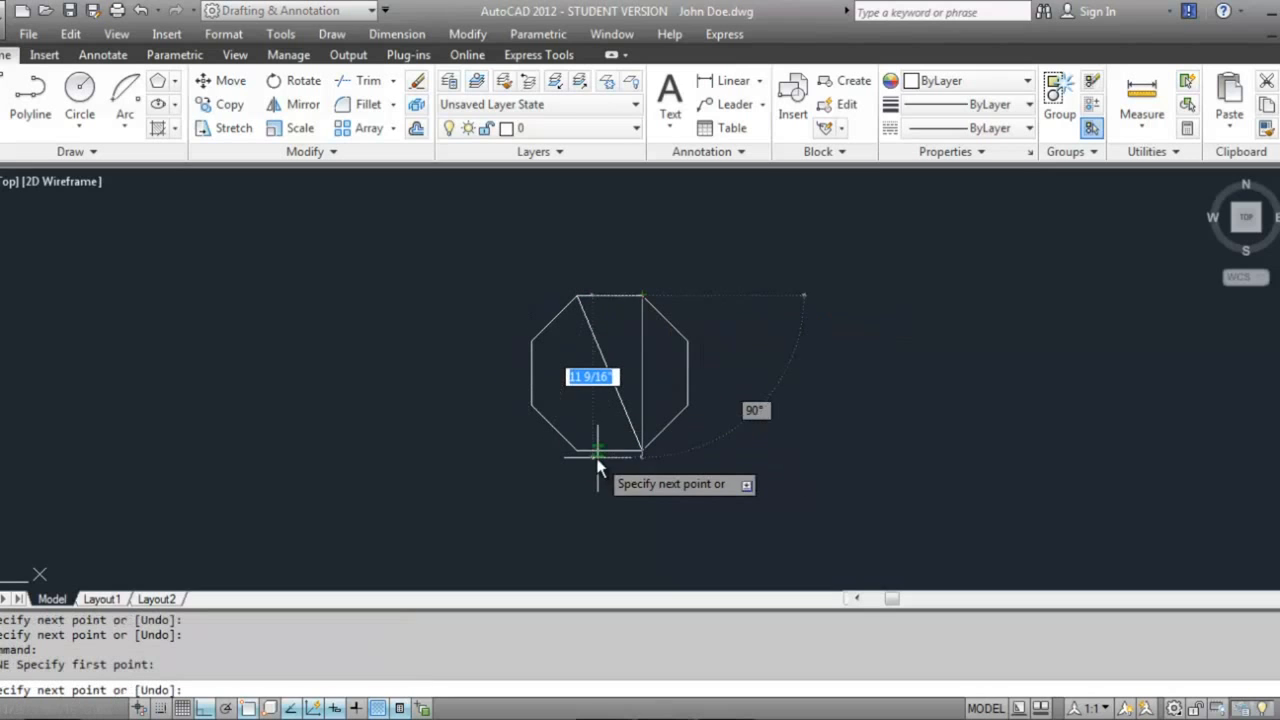
click(580, 451)
key(Return)
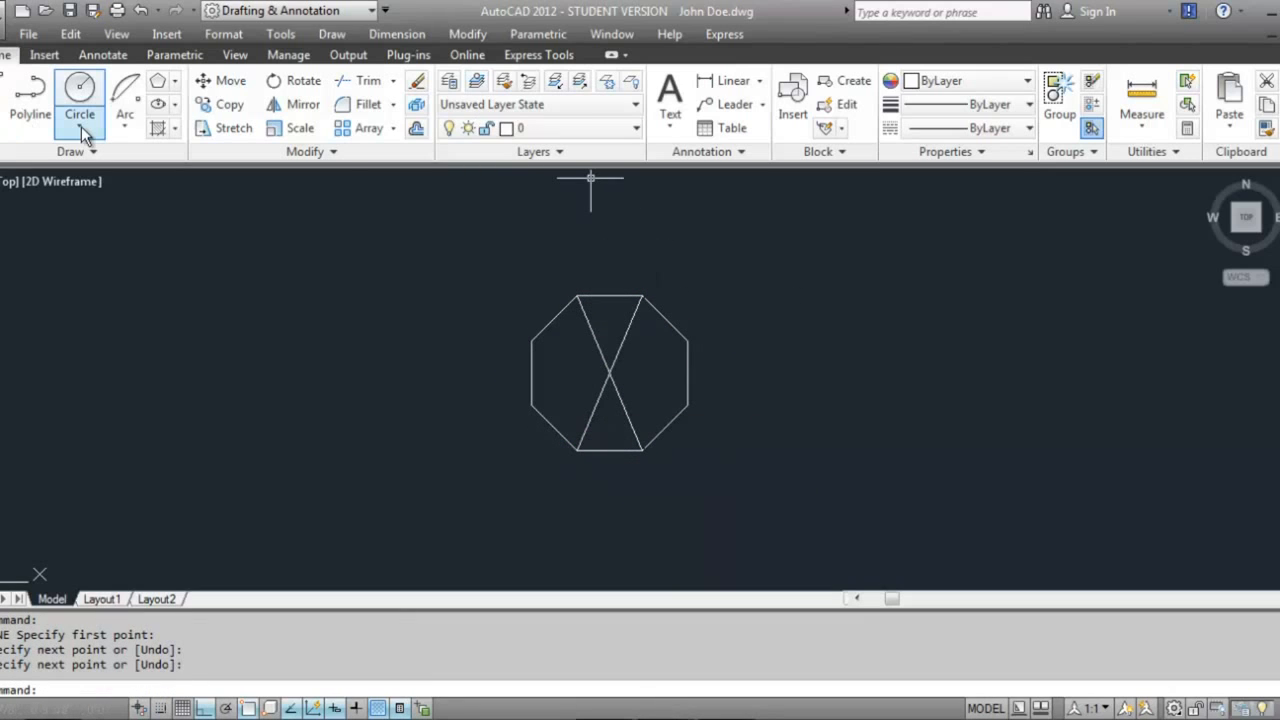
Draw a circle with a radius of 6" centered on the intersection of the octagon's two diagonals.
click(79, 90)
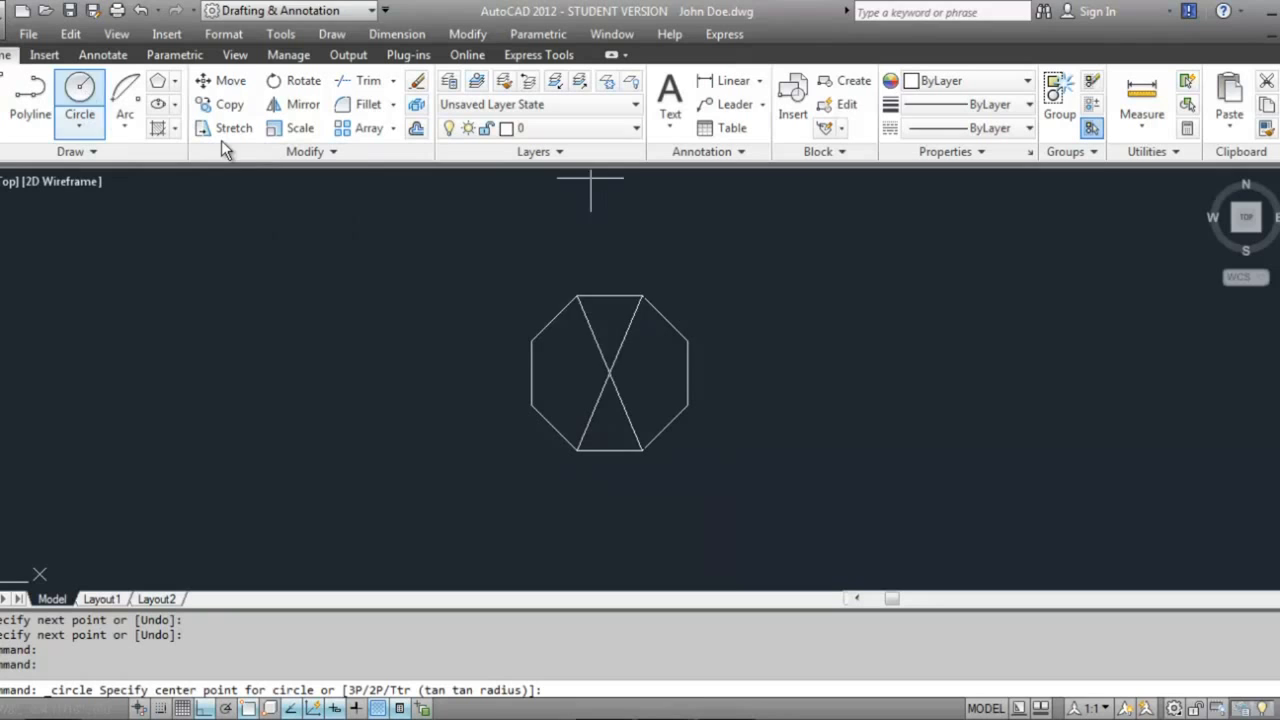
click(609, 373)
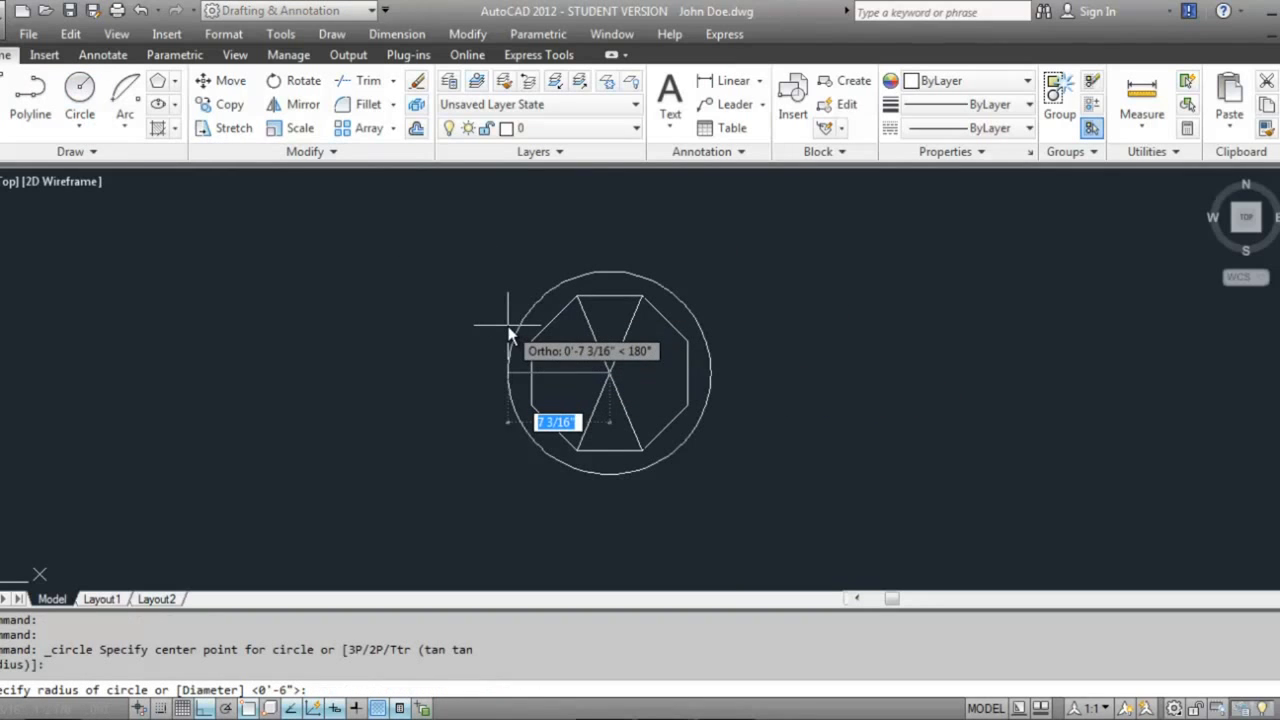
text(6)
key(Return)
scroll(575, 372, up, 3)
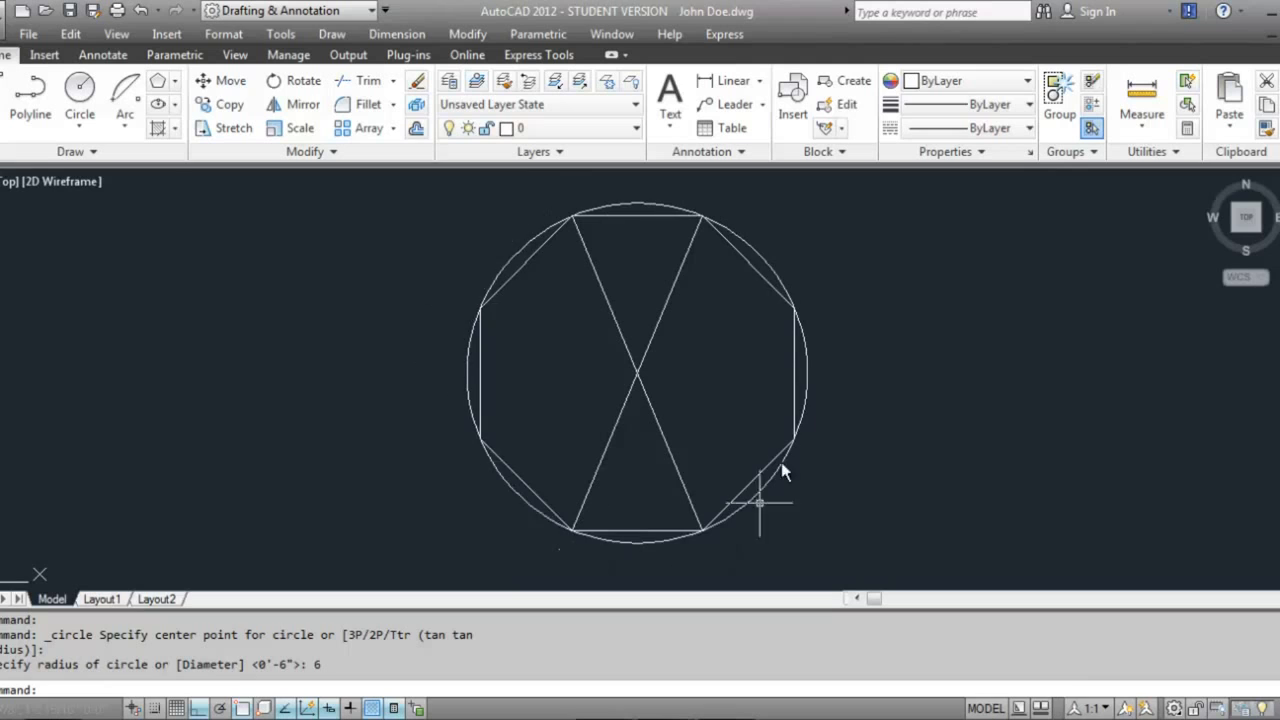
Draw an 8-sided polygon centered on the diagonals' intersection, circumscribed about a circle with a radius of 6".
mouse_move(690, 251)
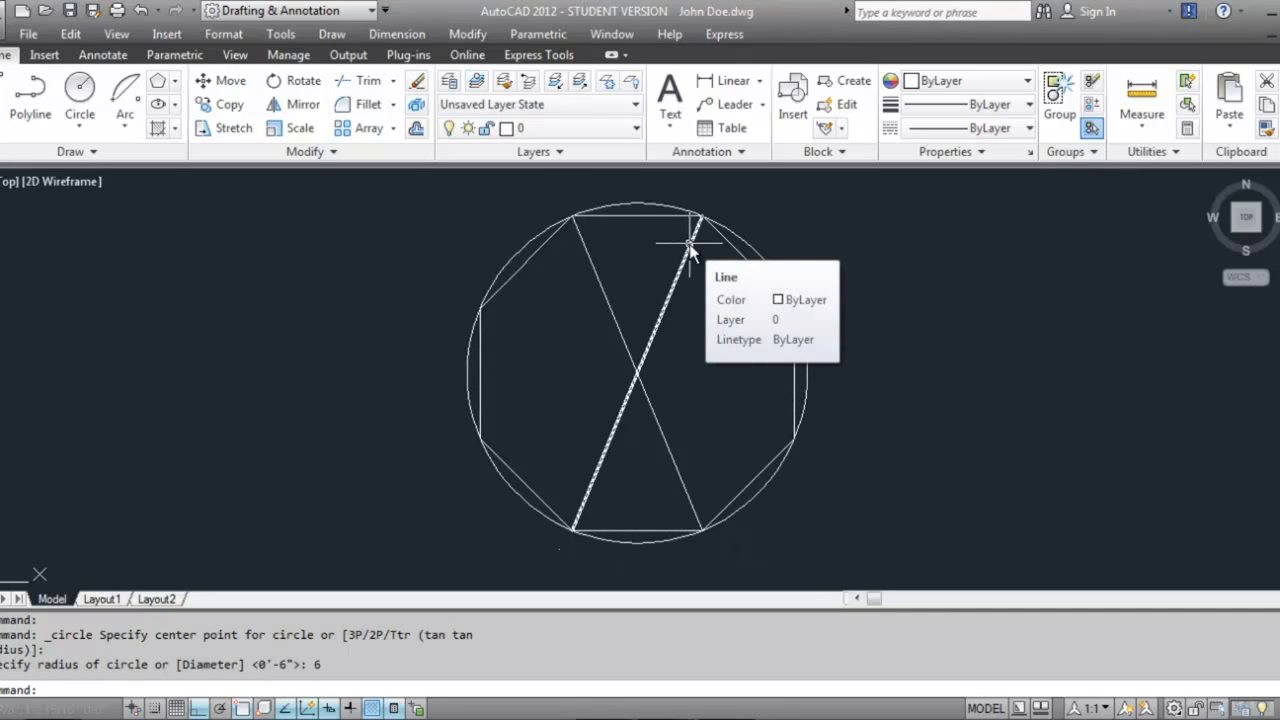
click(175, 82)
click(196, 151)
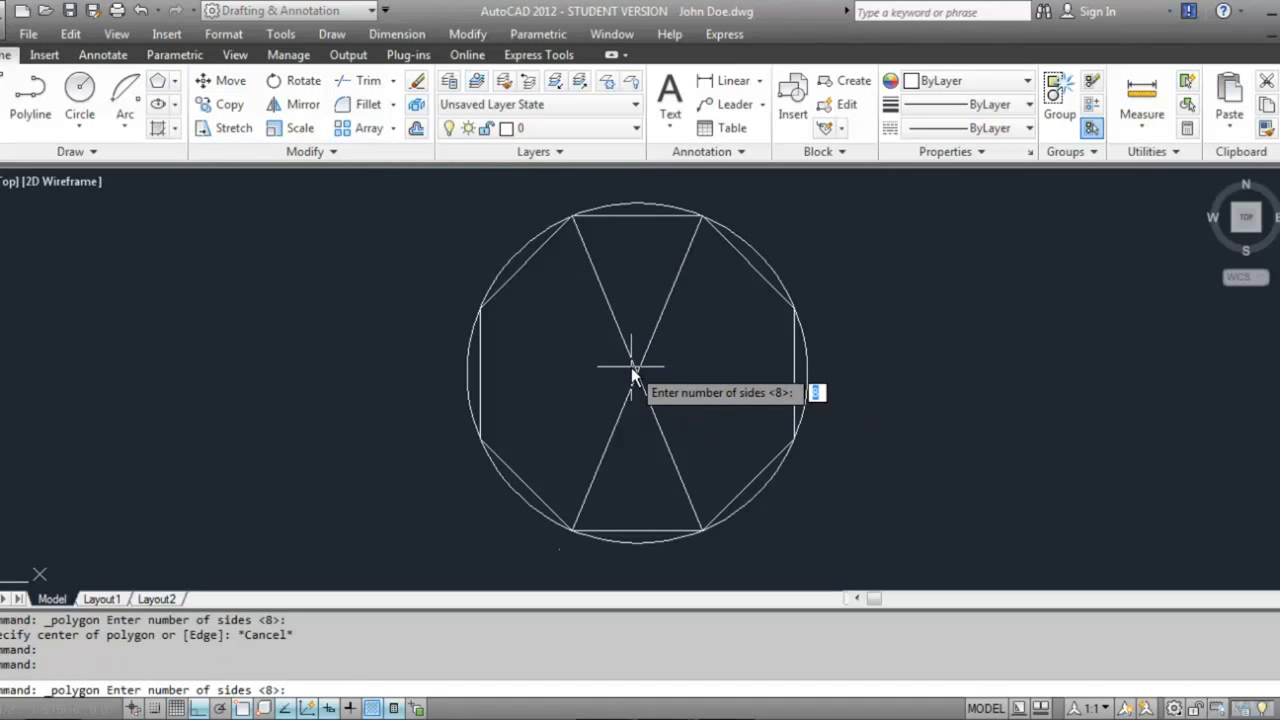
key(Return)
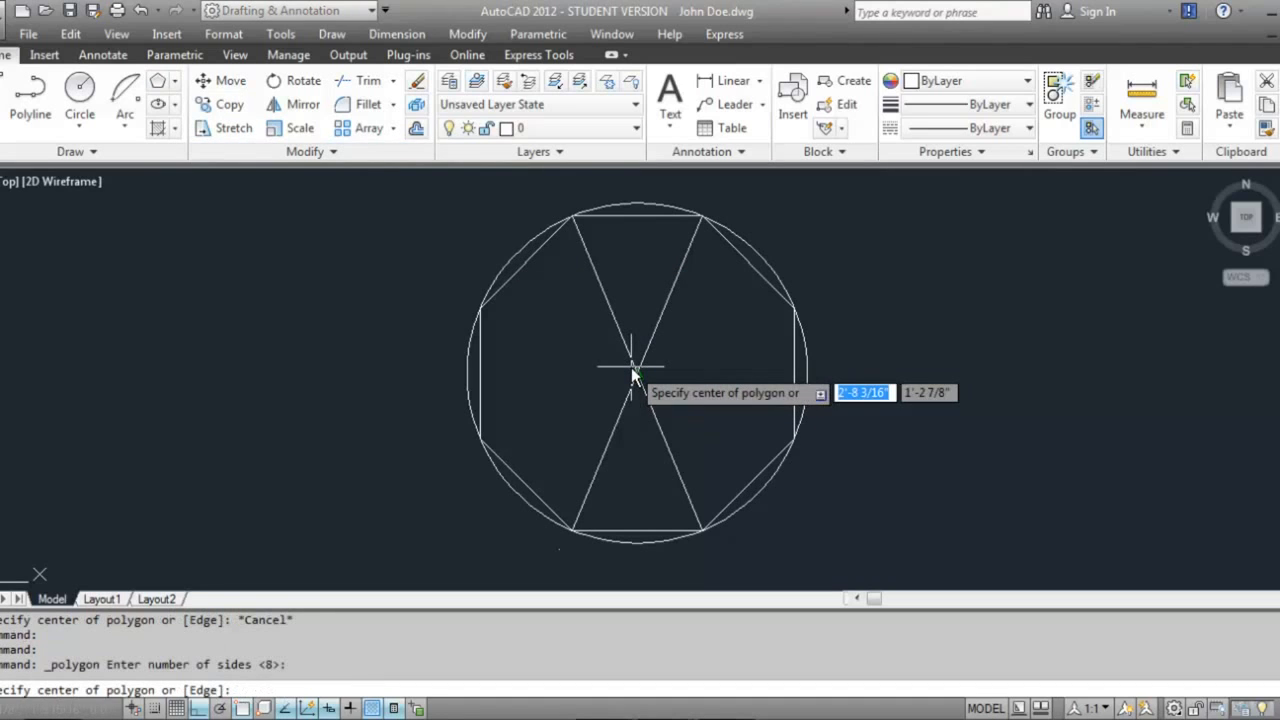
click(641, 379)
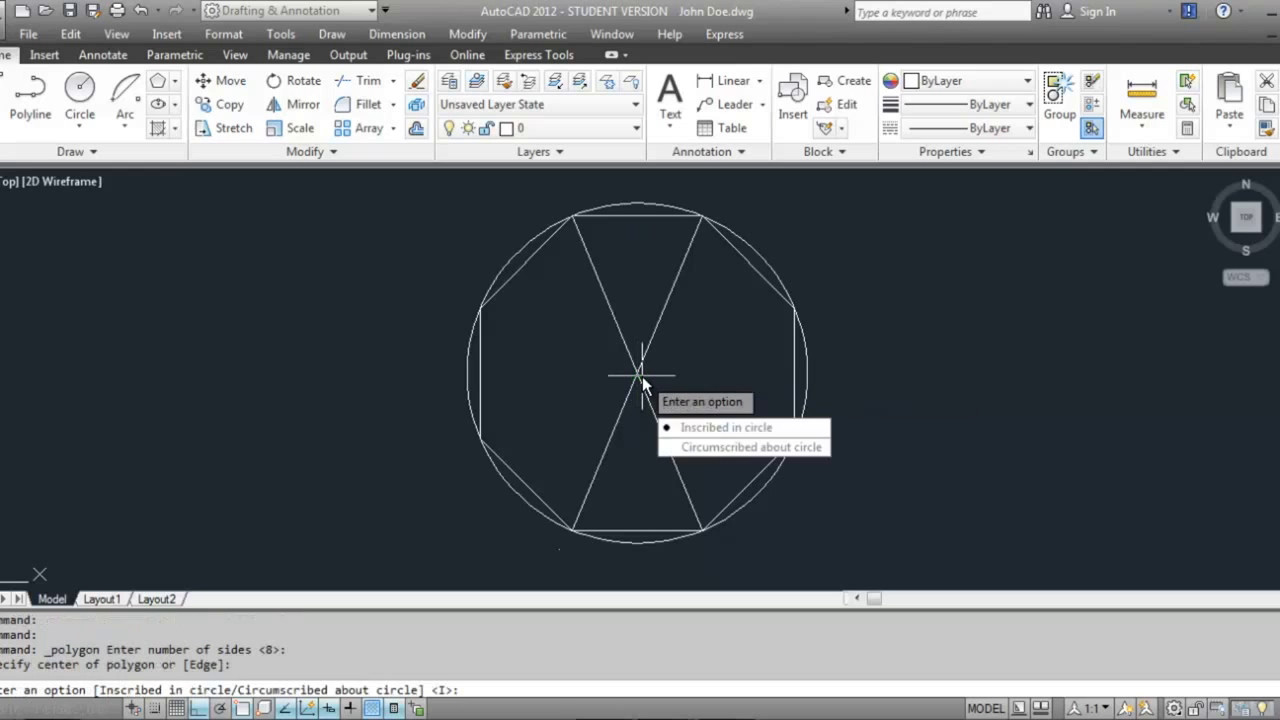
click(712, 445)
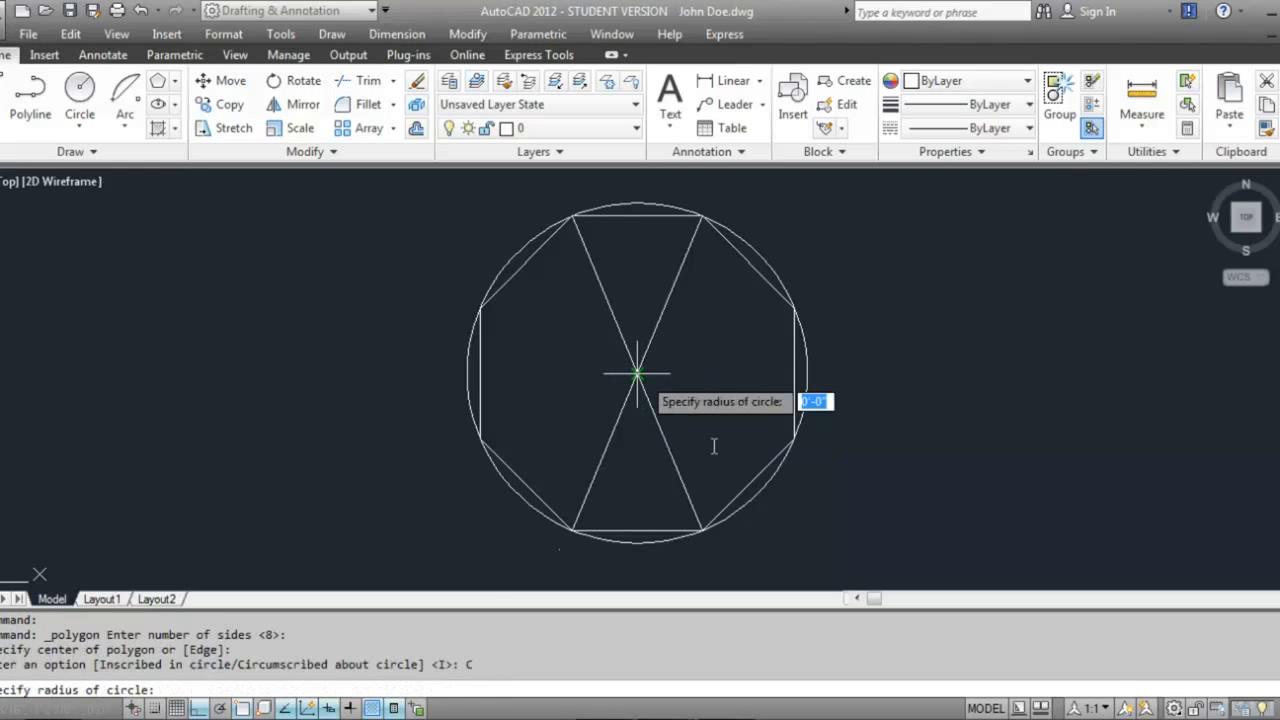
text(6)
key(Return)
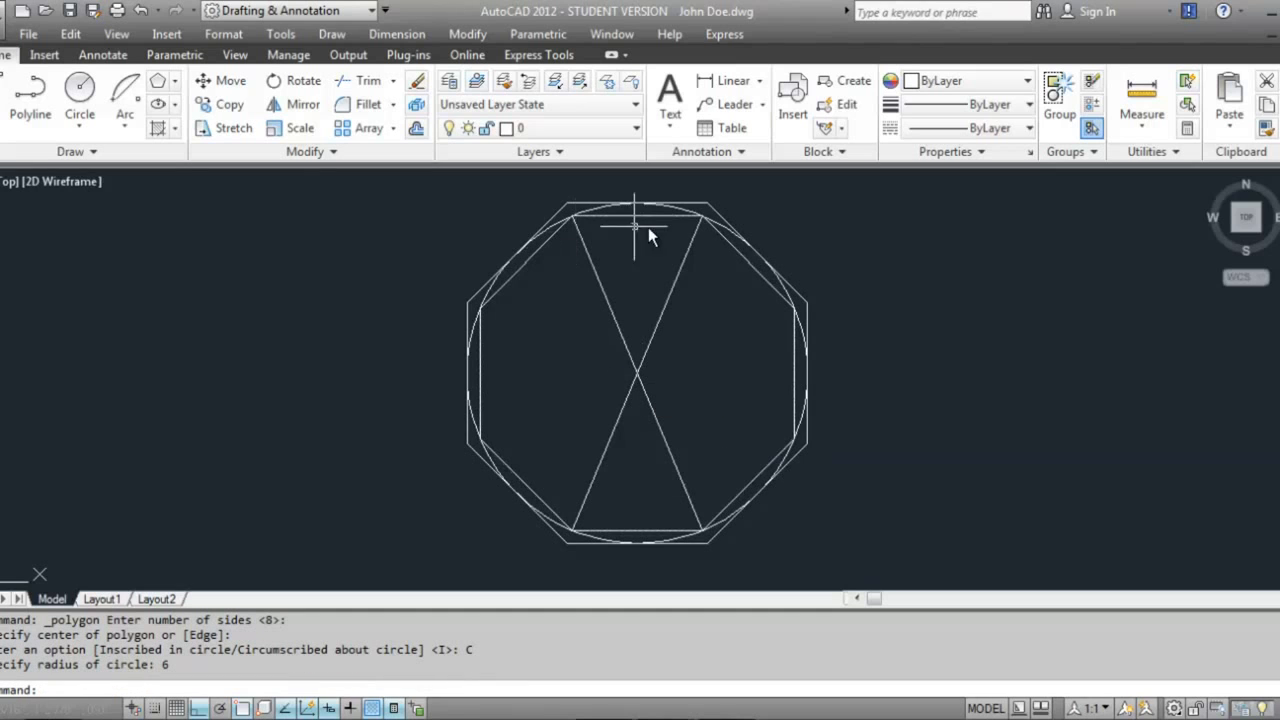
Compare the outer circumscribed octagon with the inner inscribed one by picking them, and clear the selection.
click(579, 206)
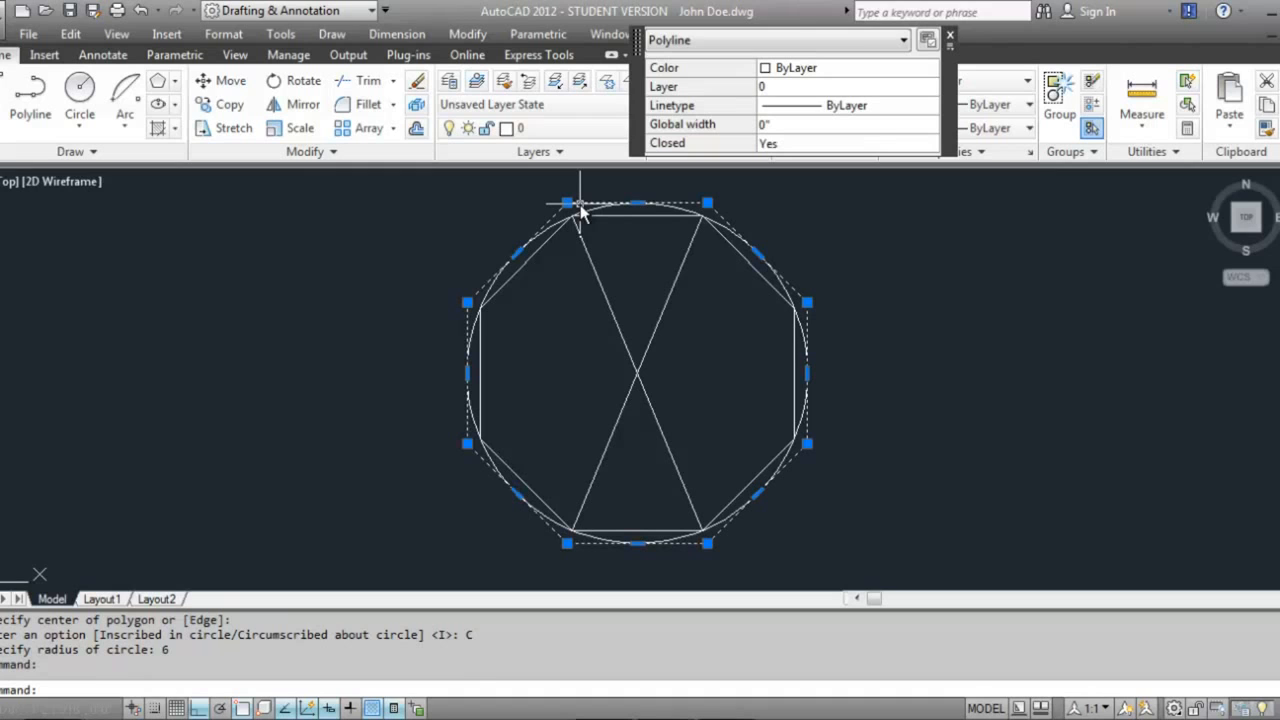
key(Escape)
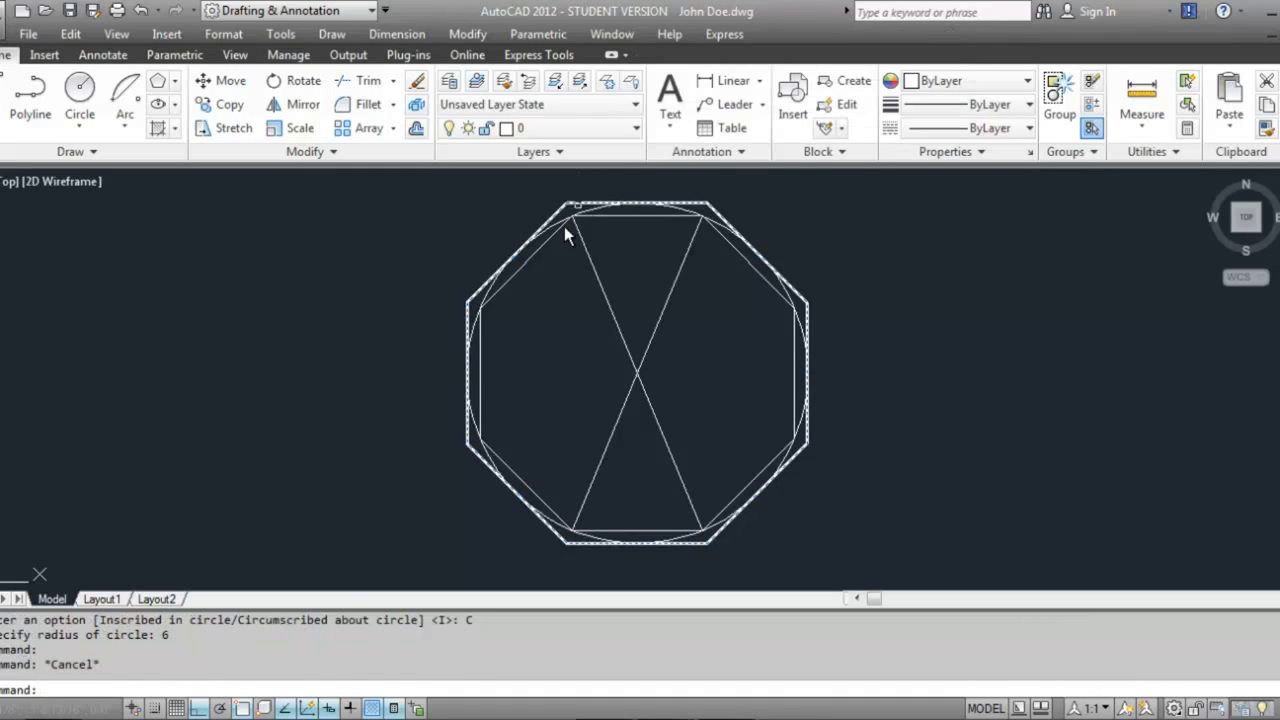
click(551, 246)
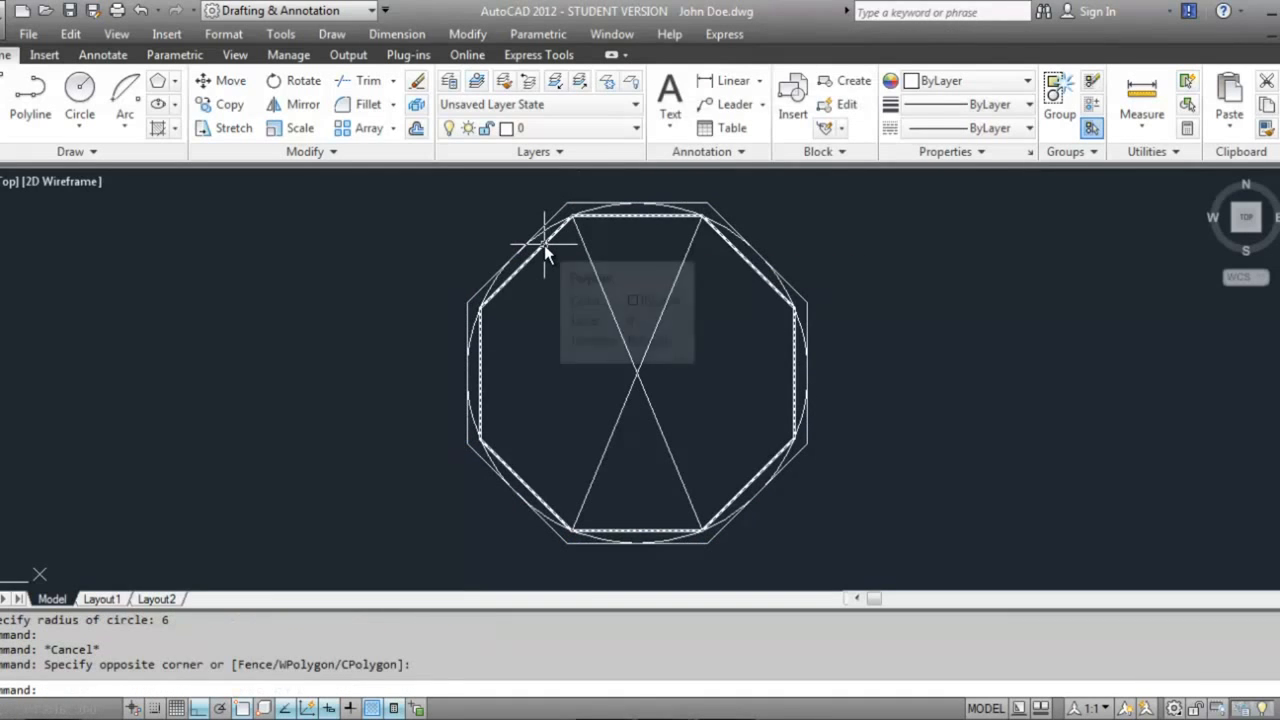
click(544, 245)
key(Escape)
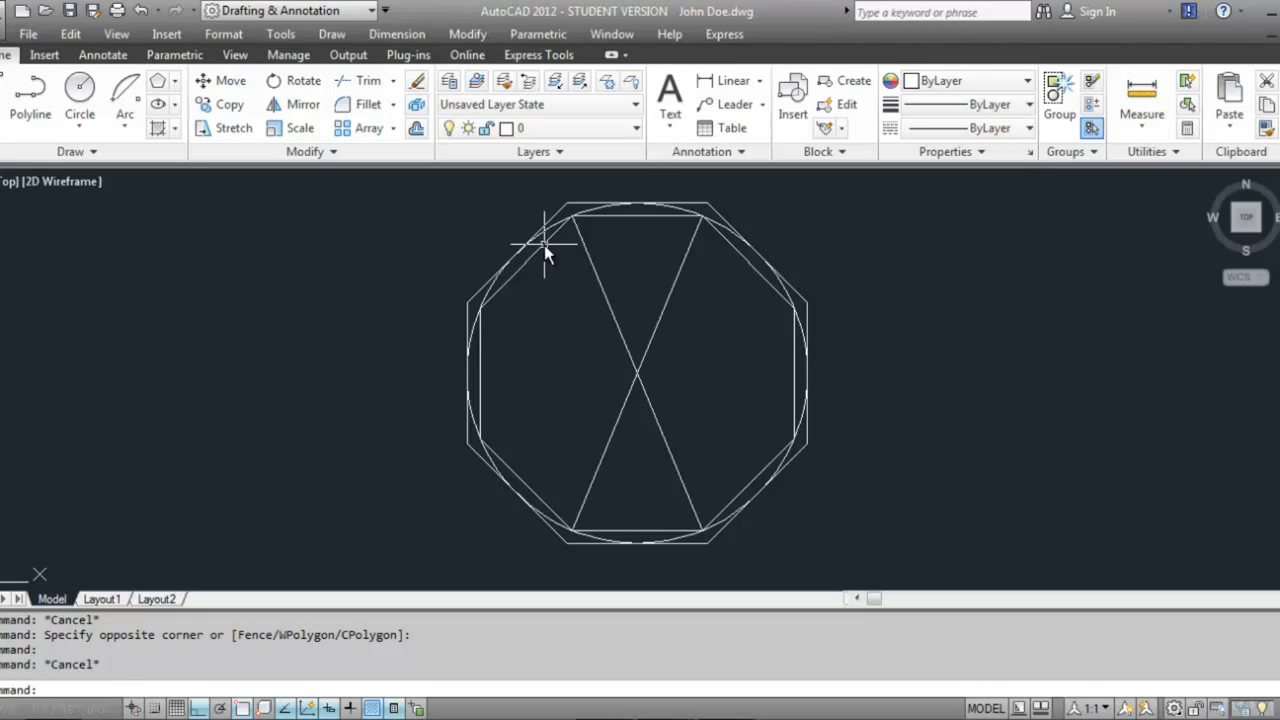
Draw an ellipse by its center in the empty area beside the octagons, with a 2" horizontal half-axis and a 1" vertical half-axis.
mouse_move(940, 335)
middle_down()
mouse_move(723, 357)
mouse_move(449, 323)
mouse_move(463, 329)
middle_up()
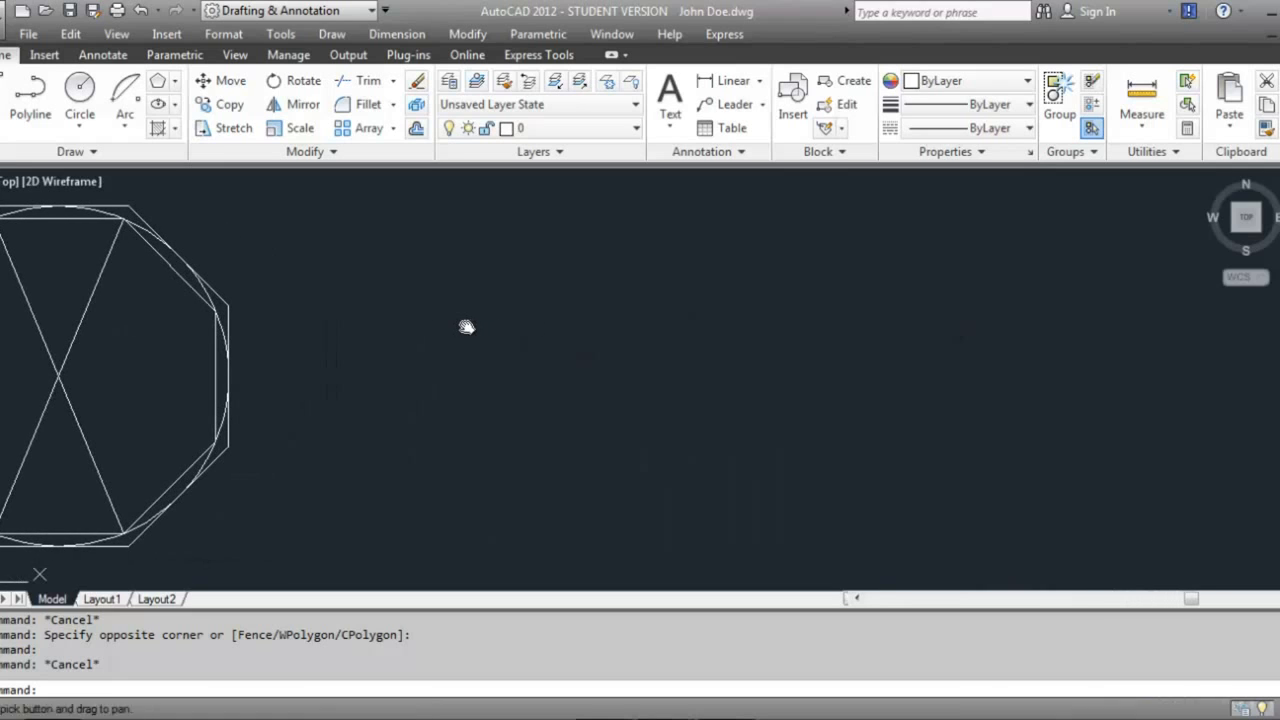
click(175, 104)
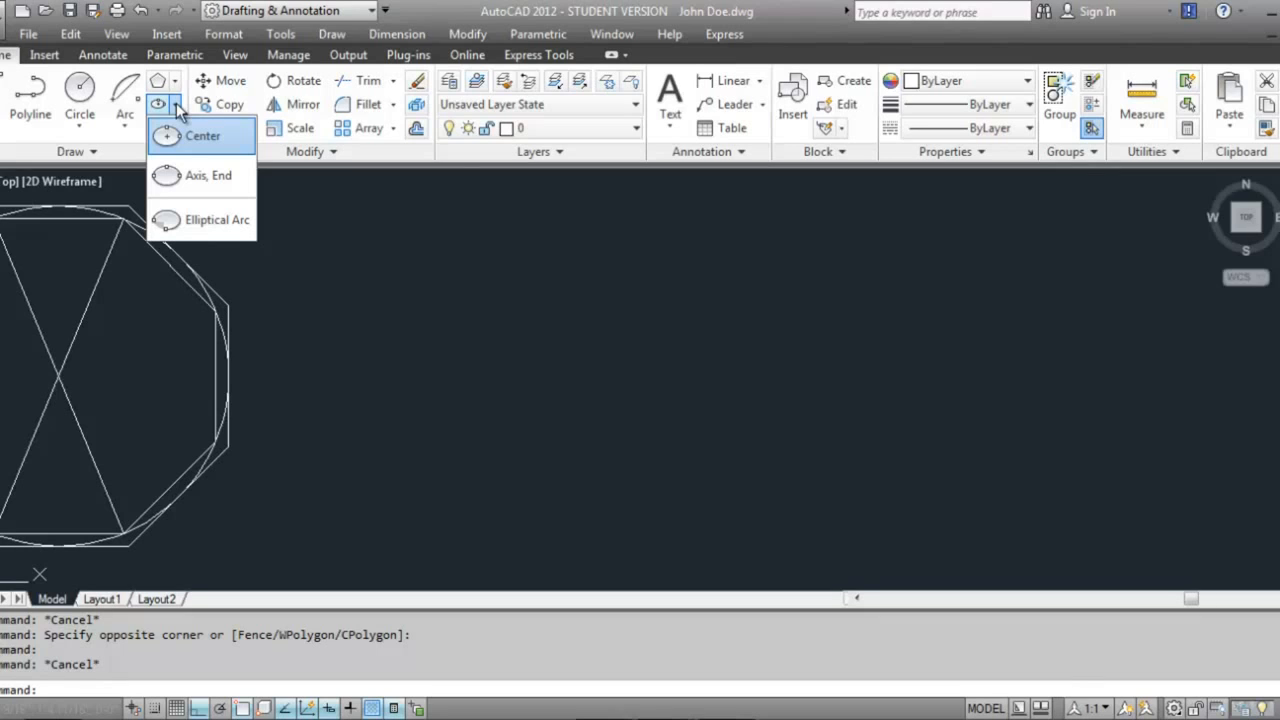
click(190, 137)
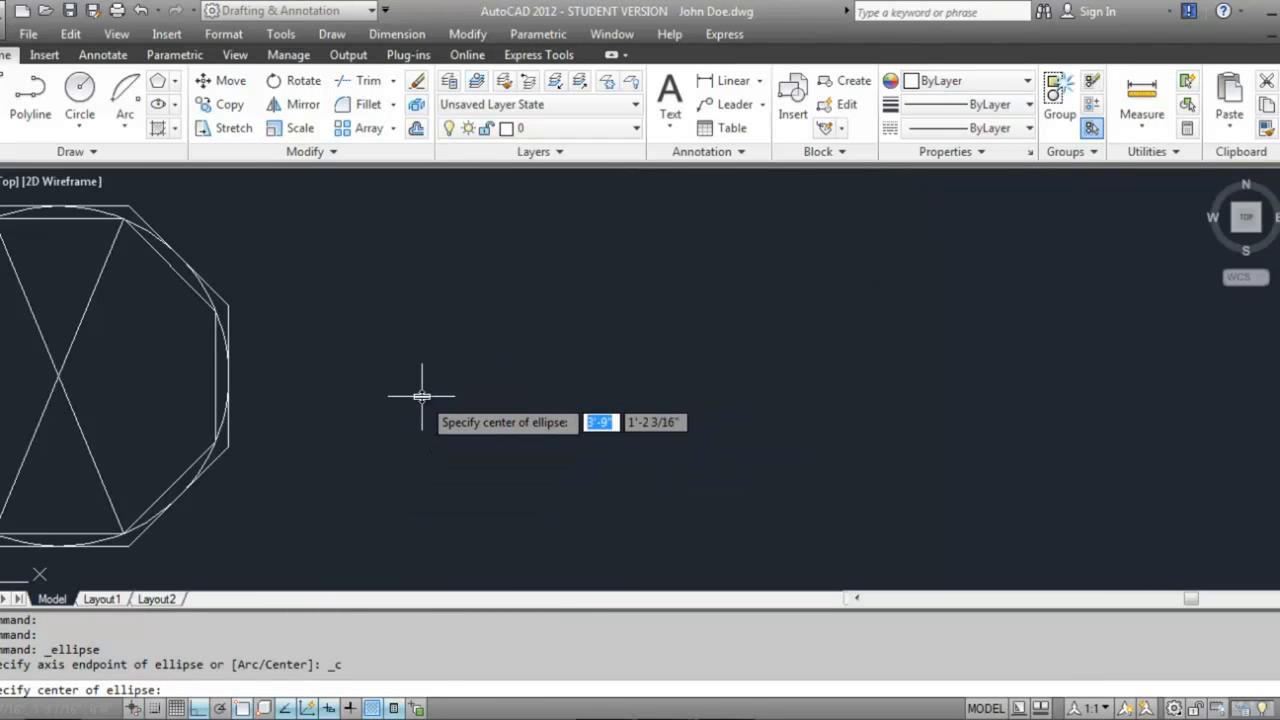
middle_drag(657, 363, 363, 391)
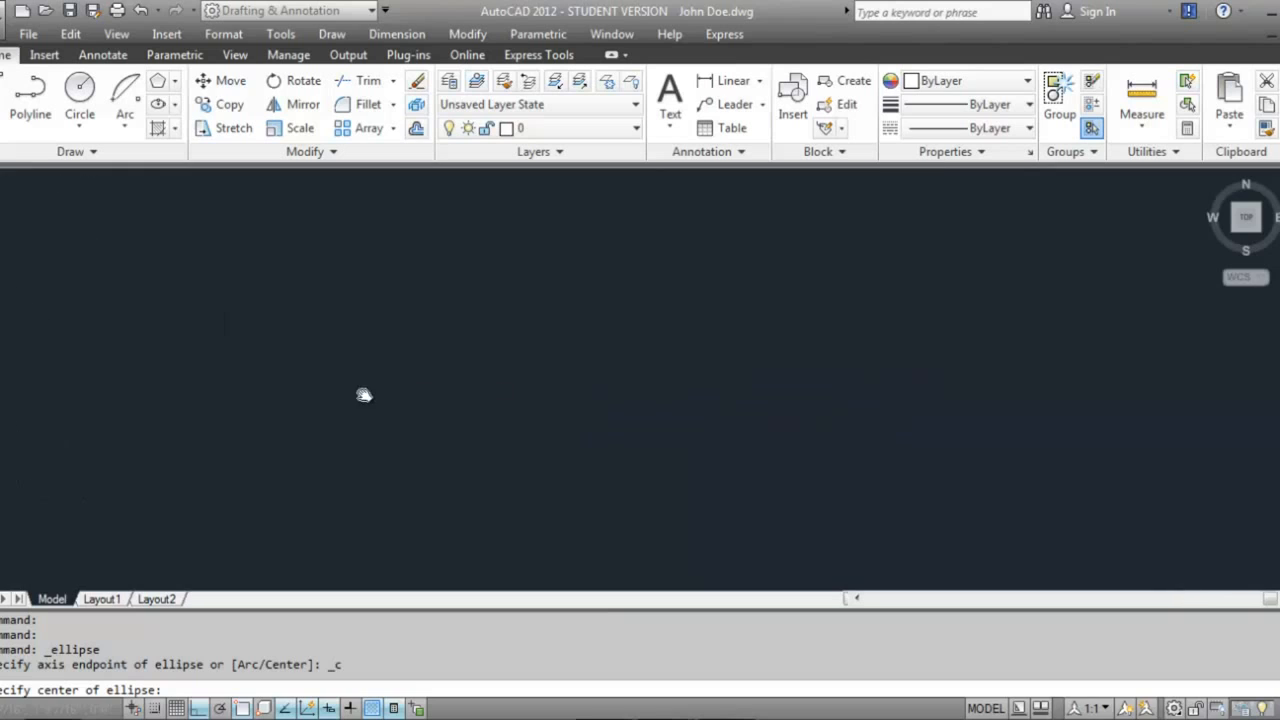
click(537, 341)
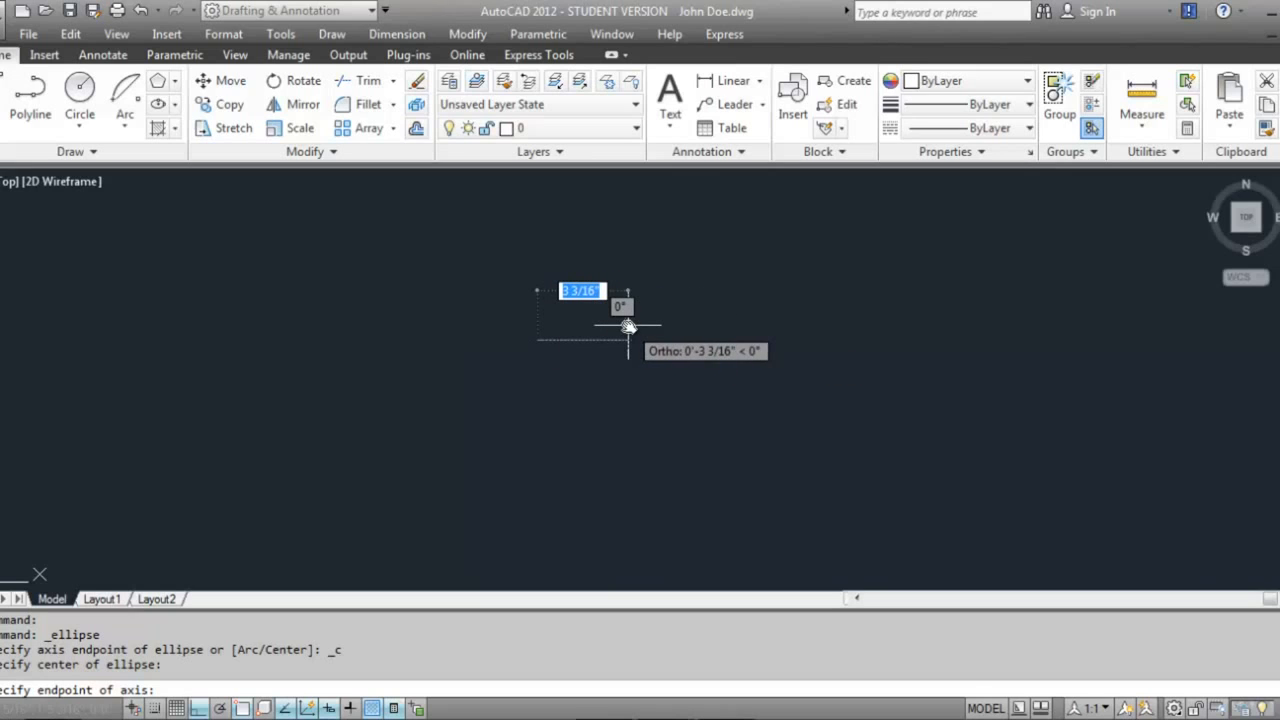
text(2)
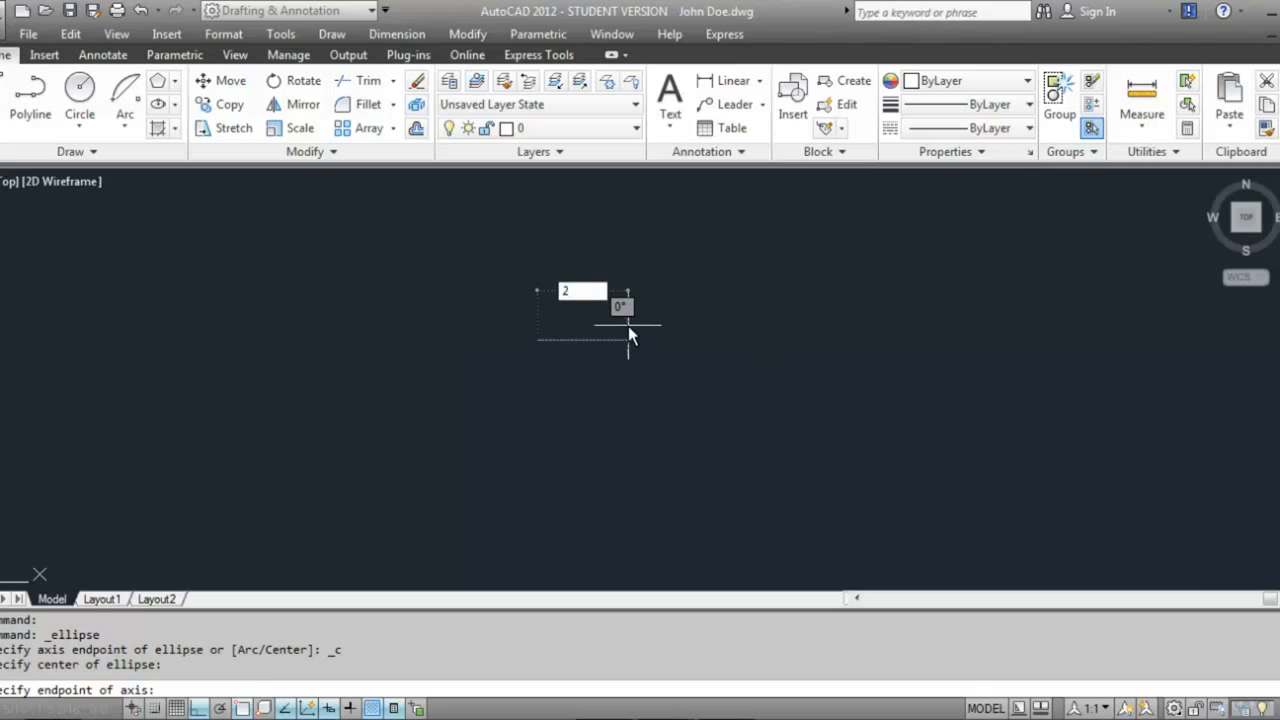
key(Return)
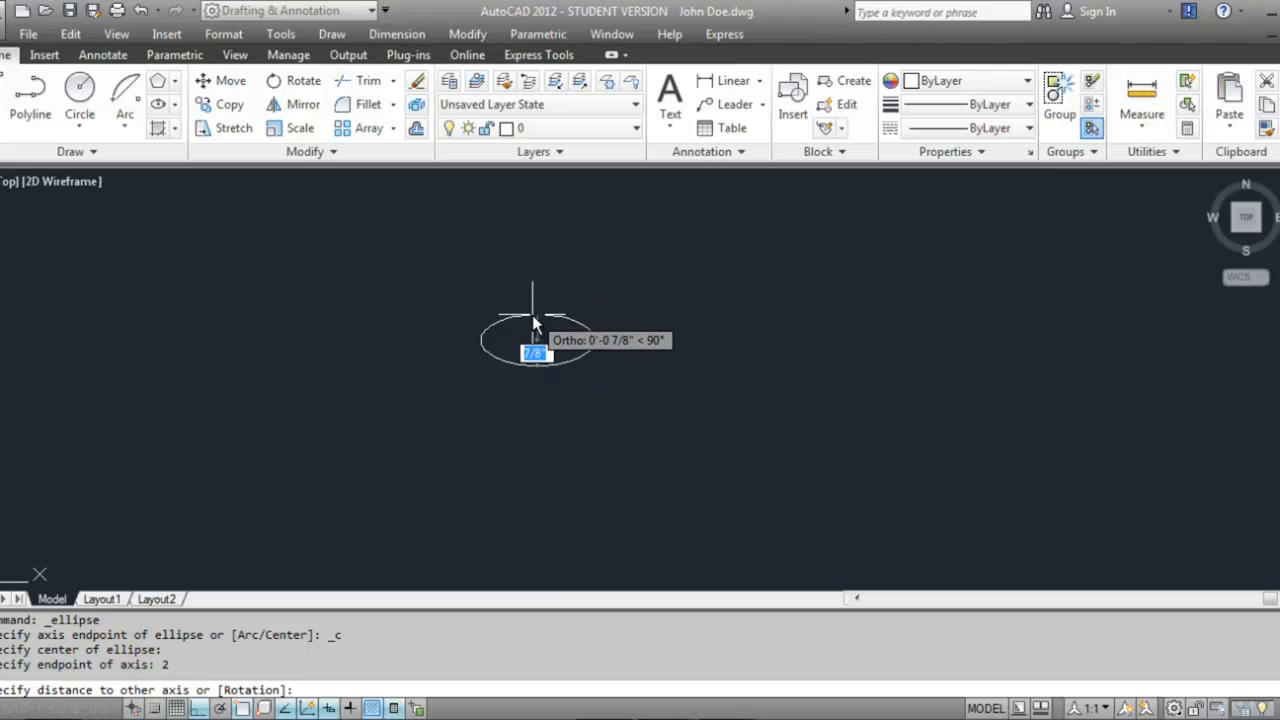
text(1)
key(Return)
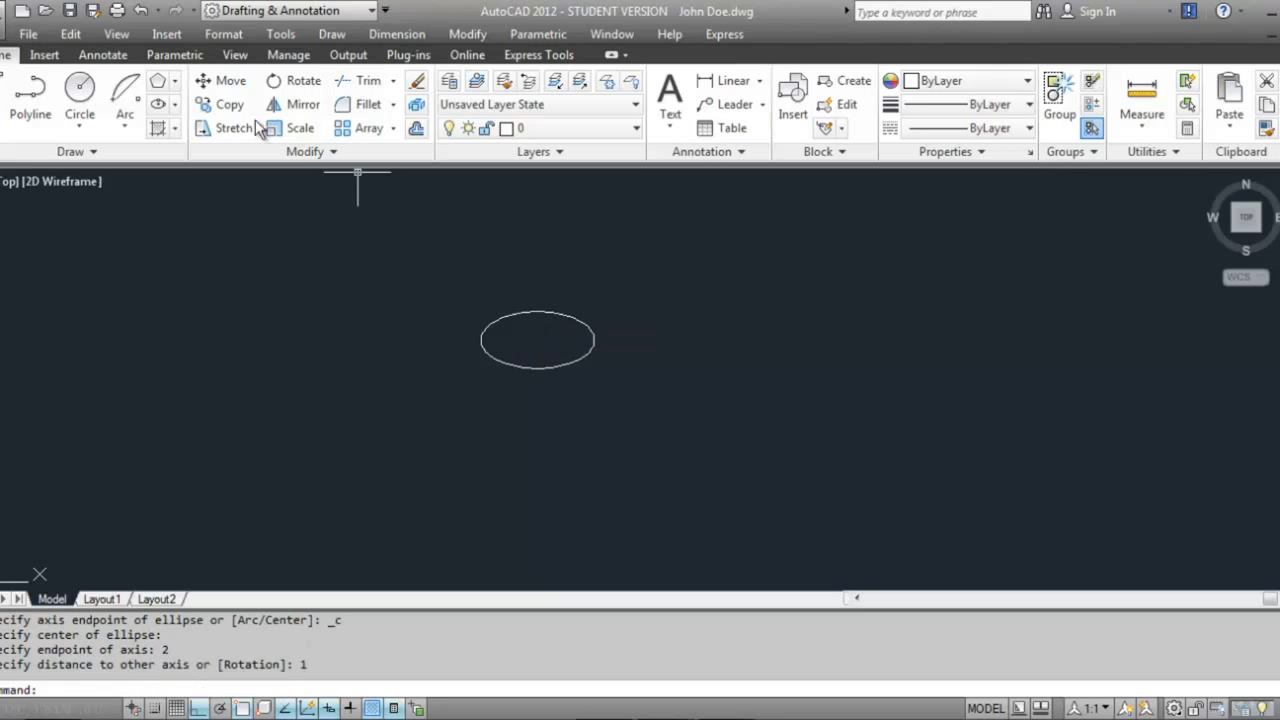
Draw a larger center-based ellipse to the right of the first, with a 4" horizontal half-axis and a 2" vertical half-axis.
click(158, 104)
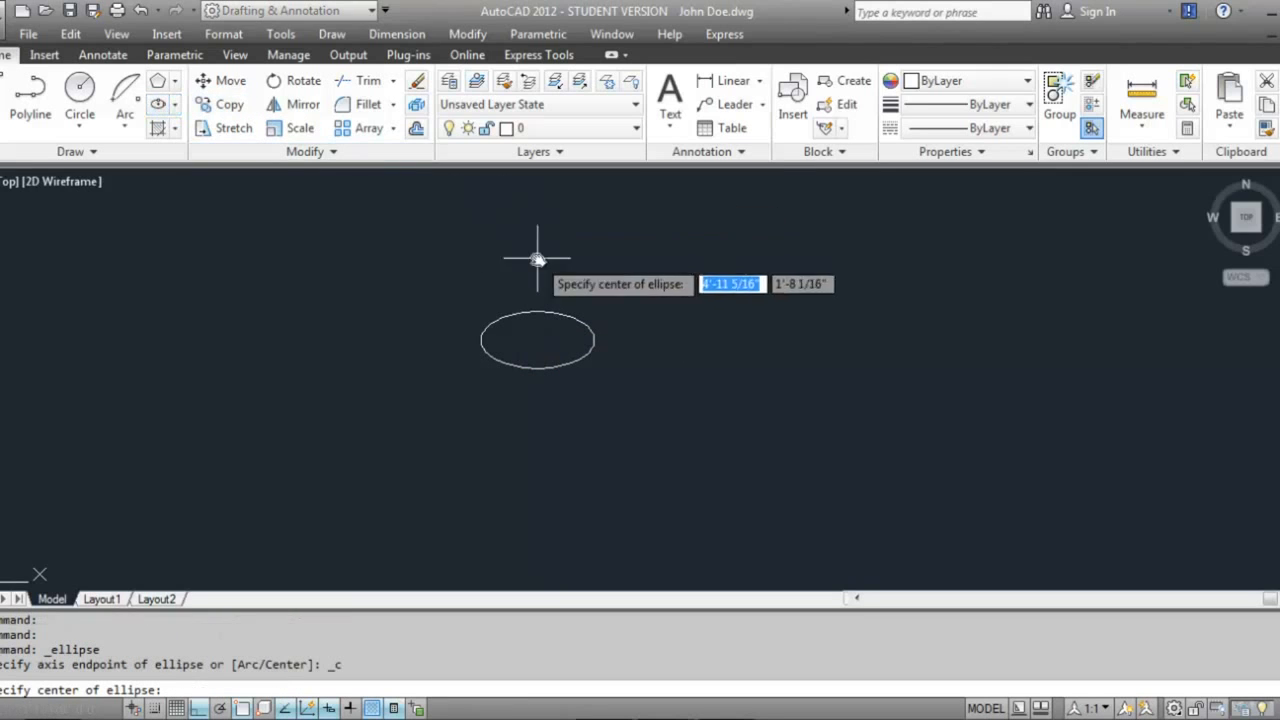
middle_drag(534, 260, 429, 286)
click(654, 331)
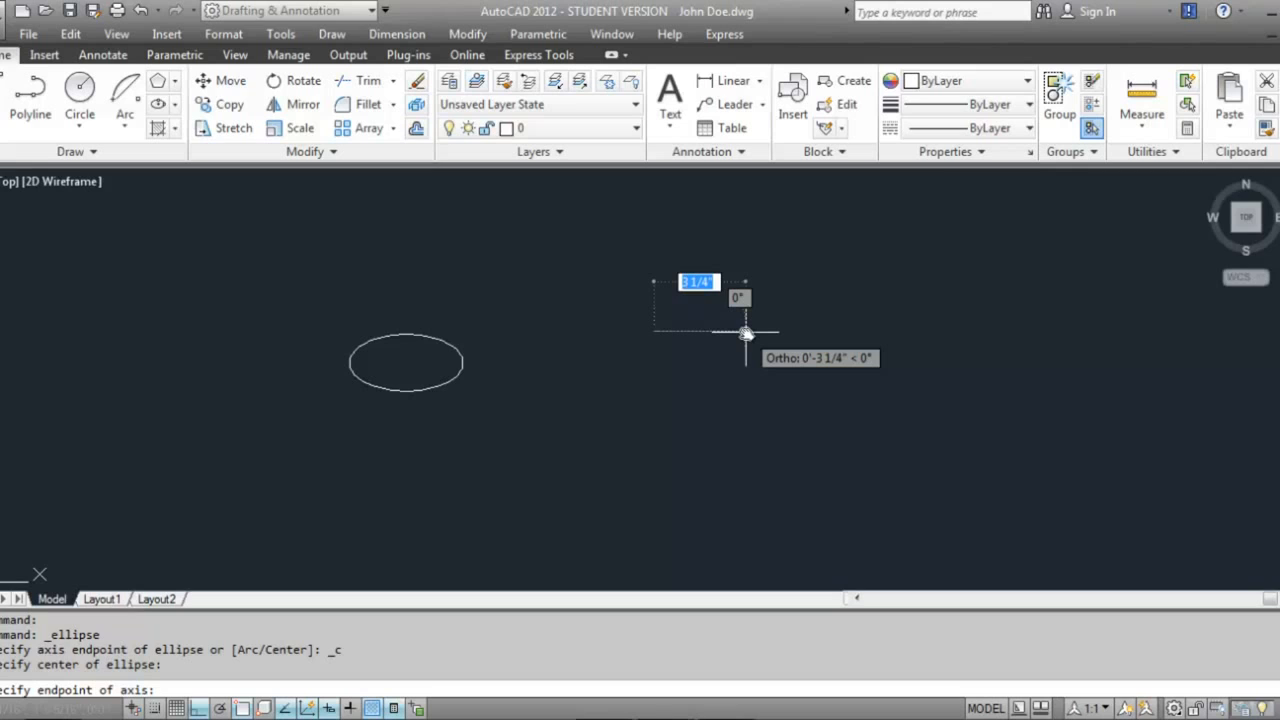
text(4)
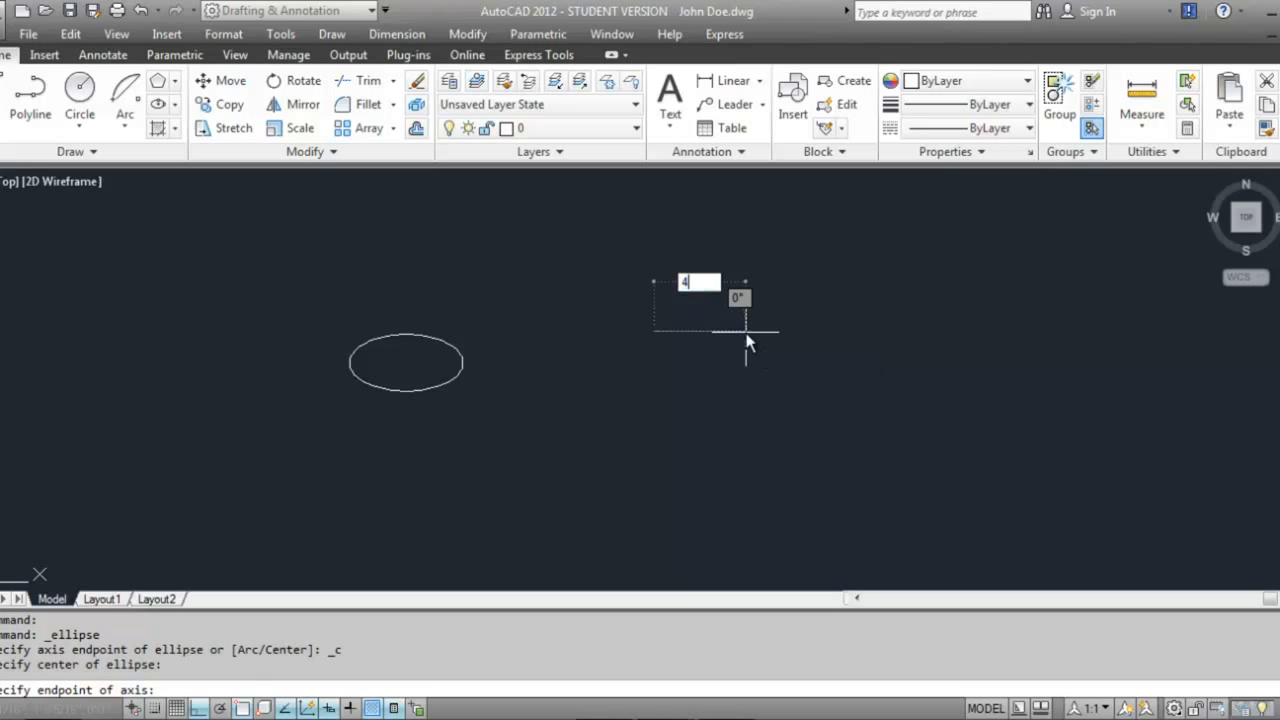
key(Return)
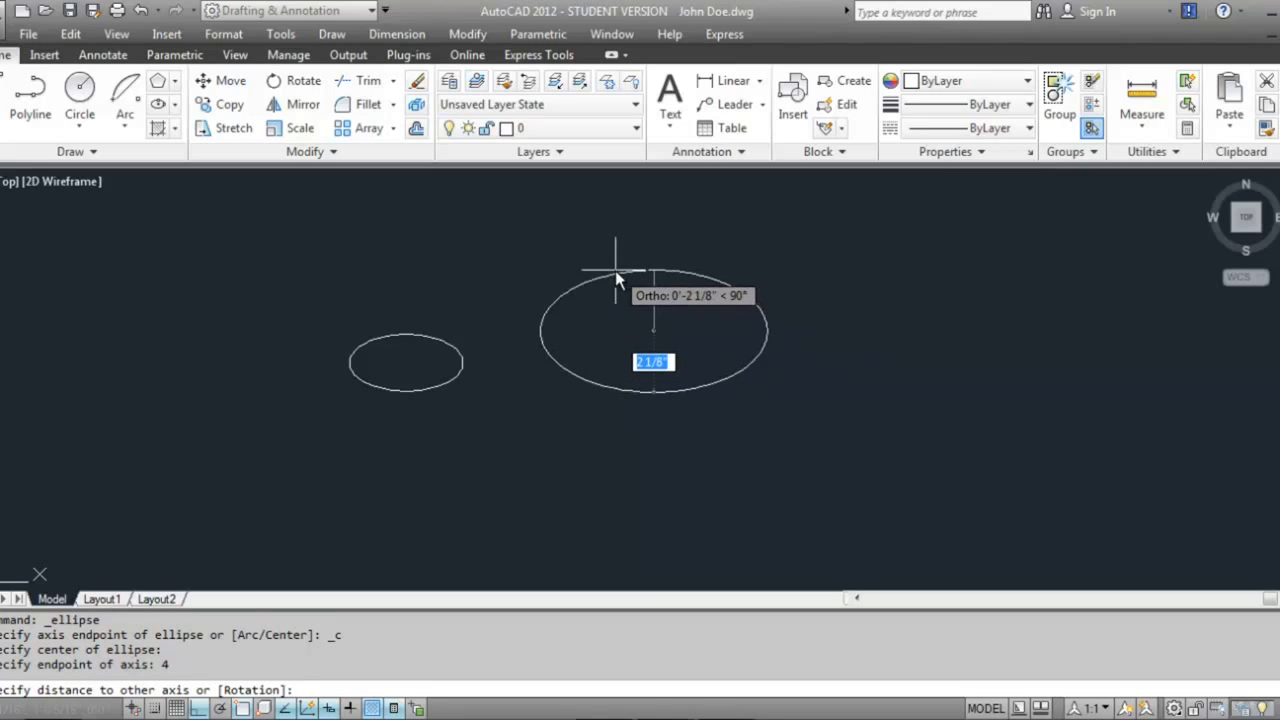
text(2)
key(Return)
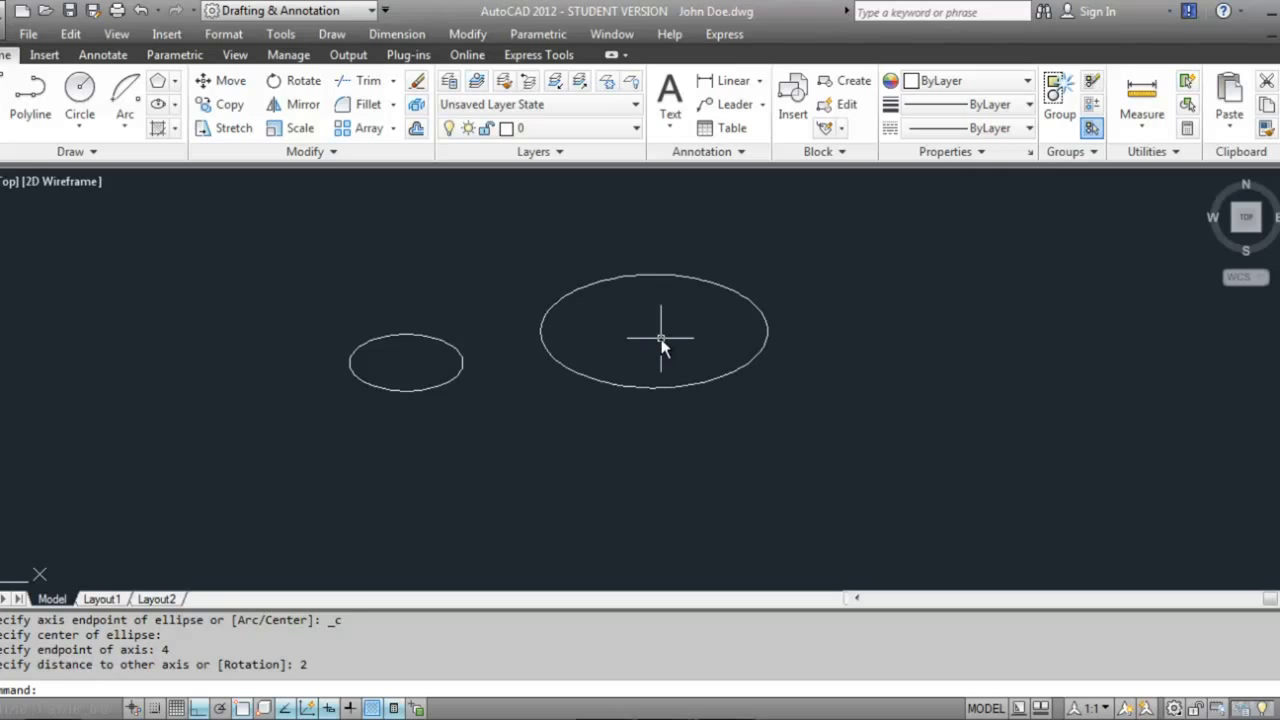
click(176, 105)
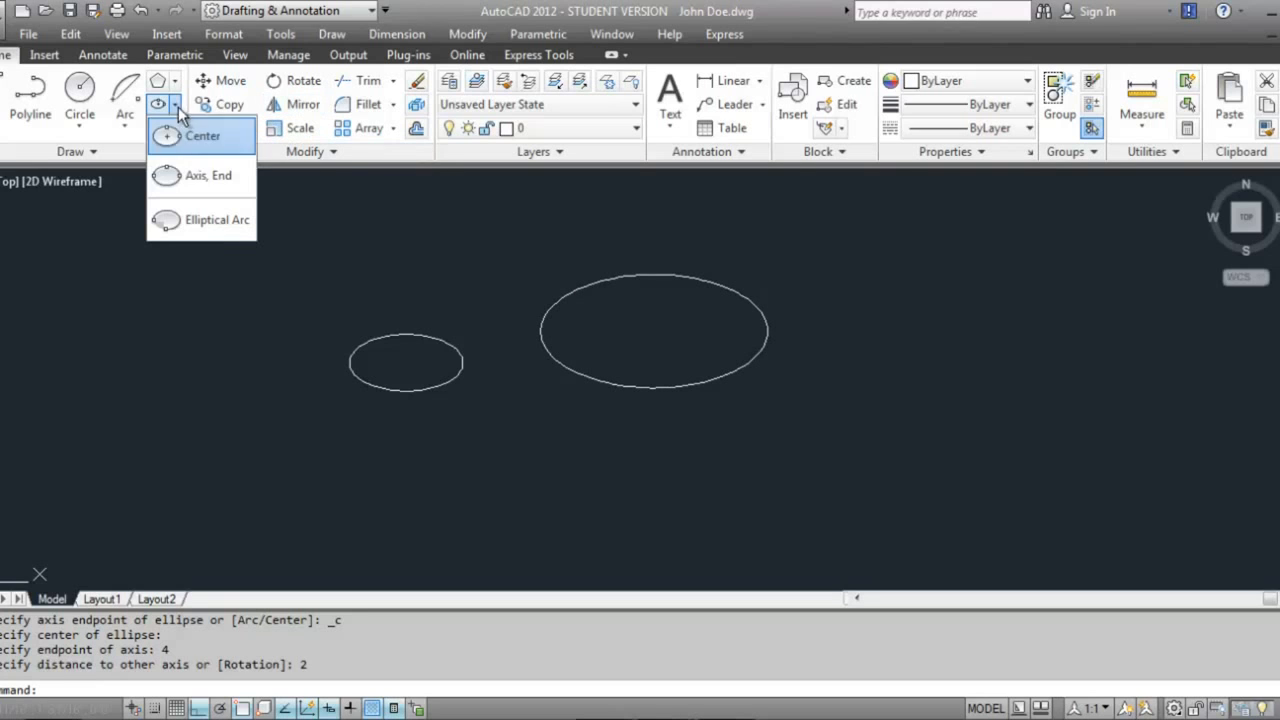
click(167, 176)
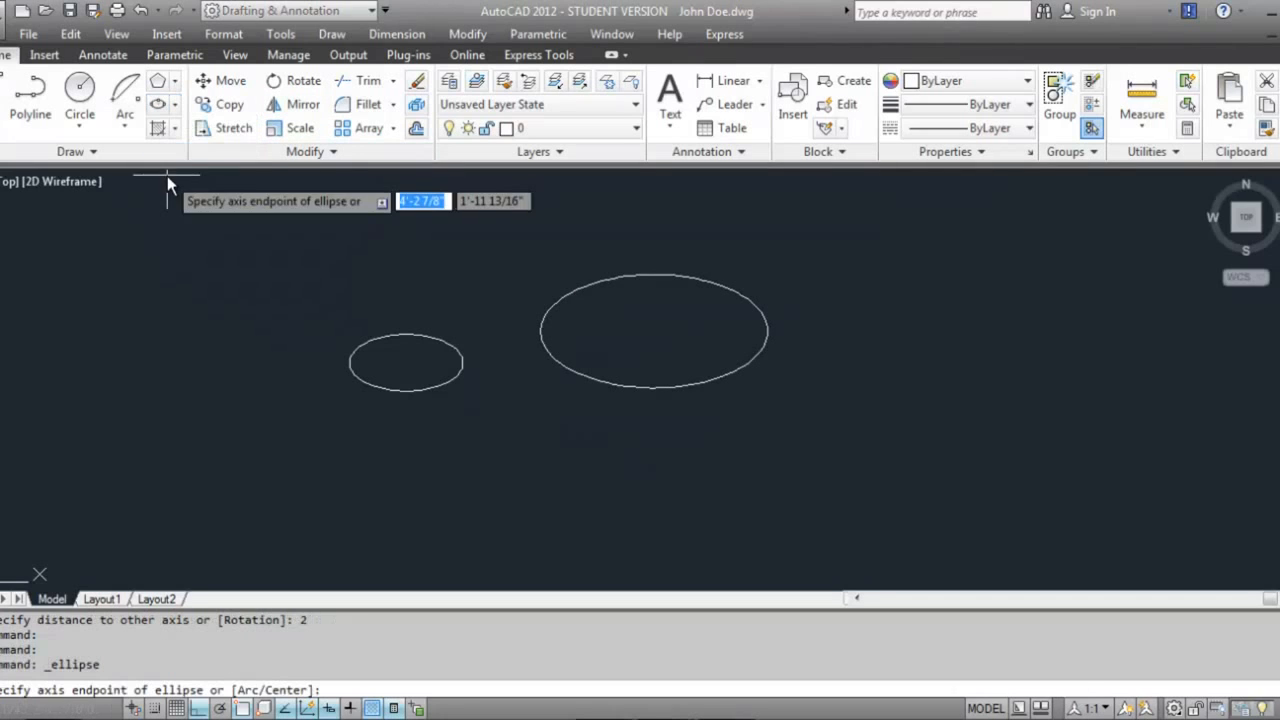
click(654, 389)
click(825, 474)
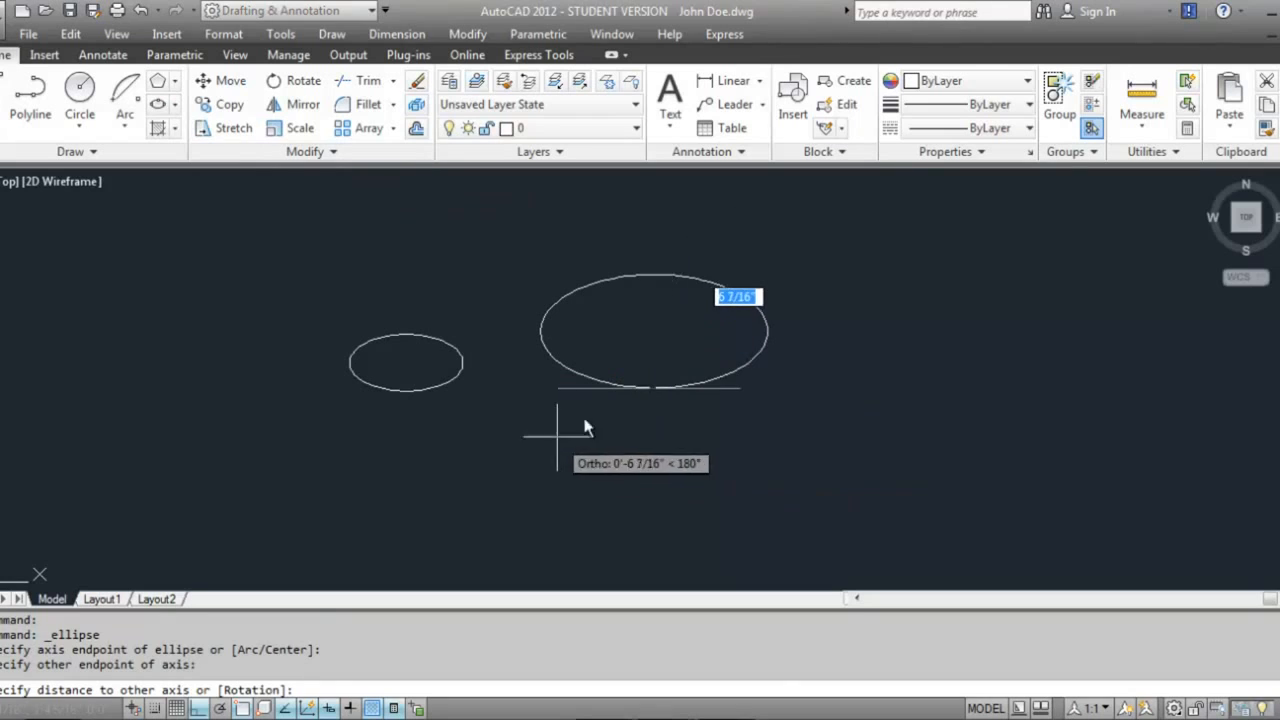
key(Escape)
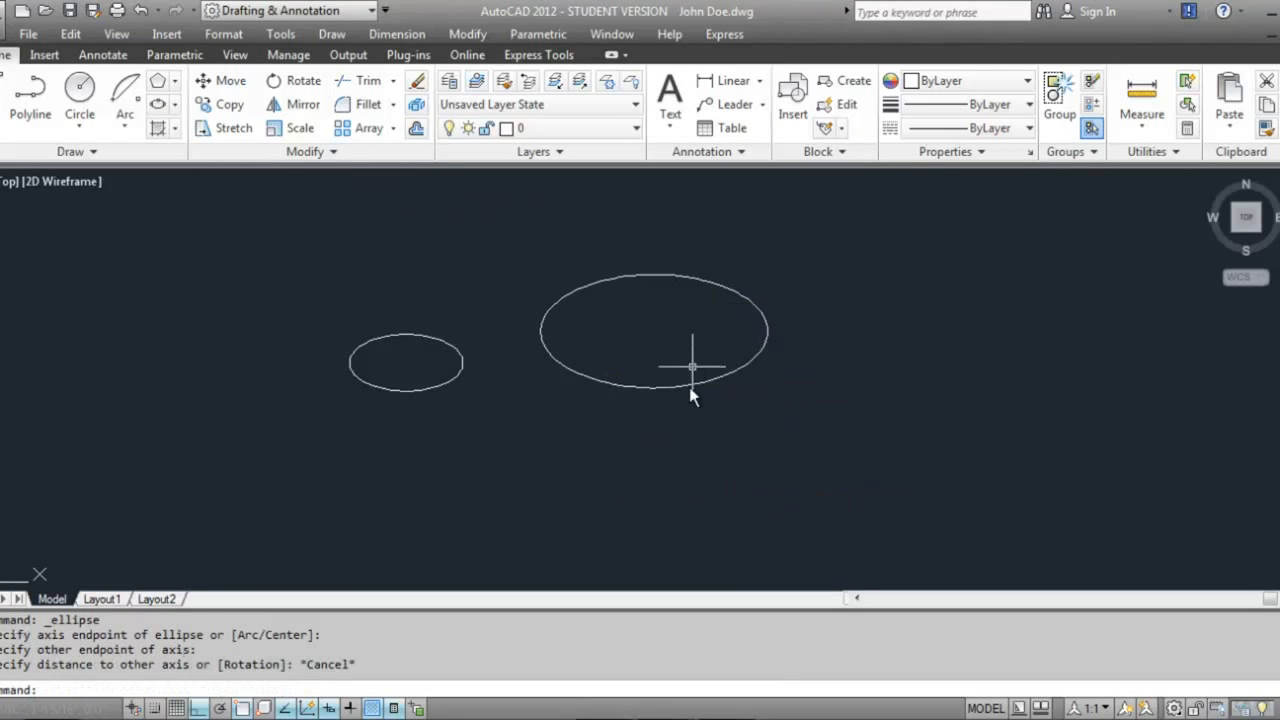
Draw an Axis, End ellipse to the right of the larger ellipse, with a horizontal axis about 7 1/4" long and a much shorter vertical axis.
click(175, 106)
click(185, 175)
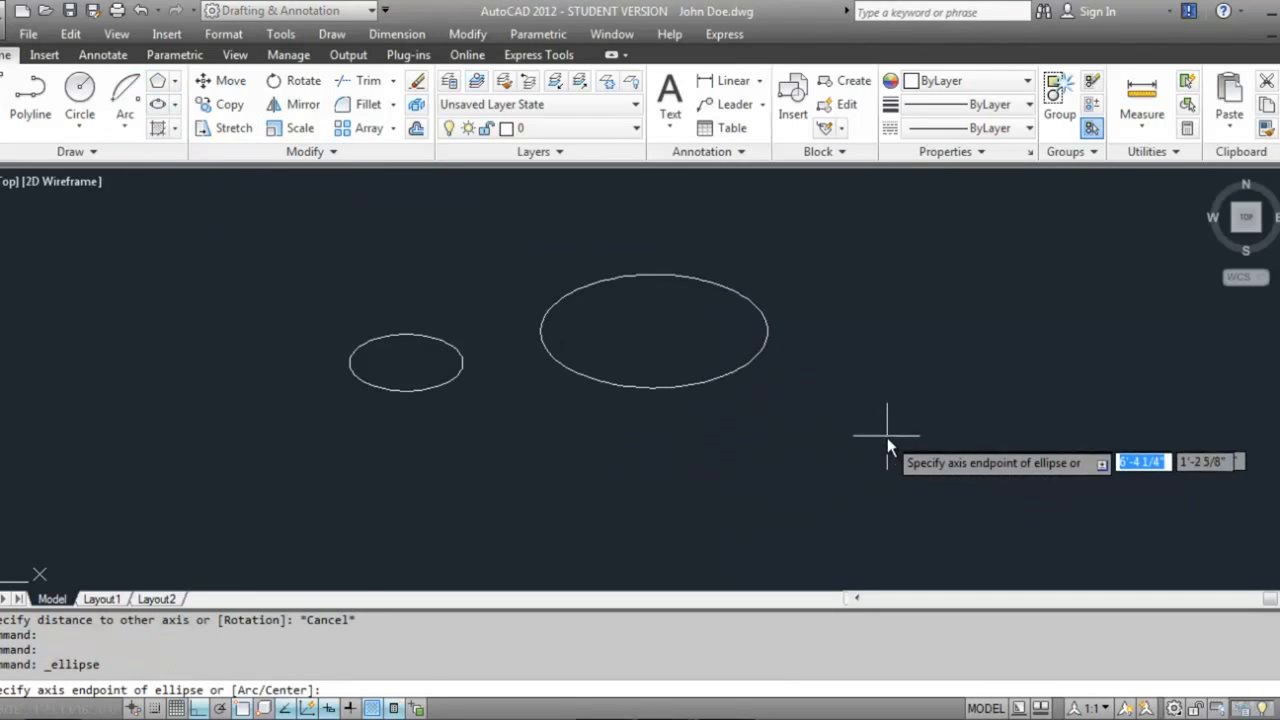
click(950, 381)
click(1155, 380)
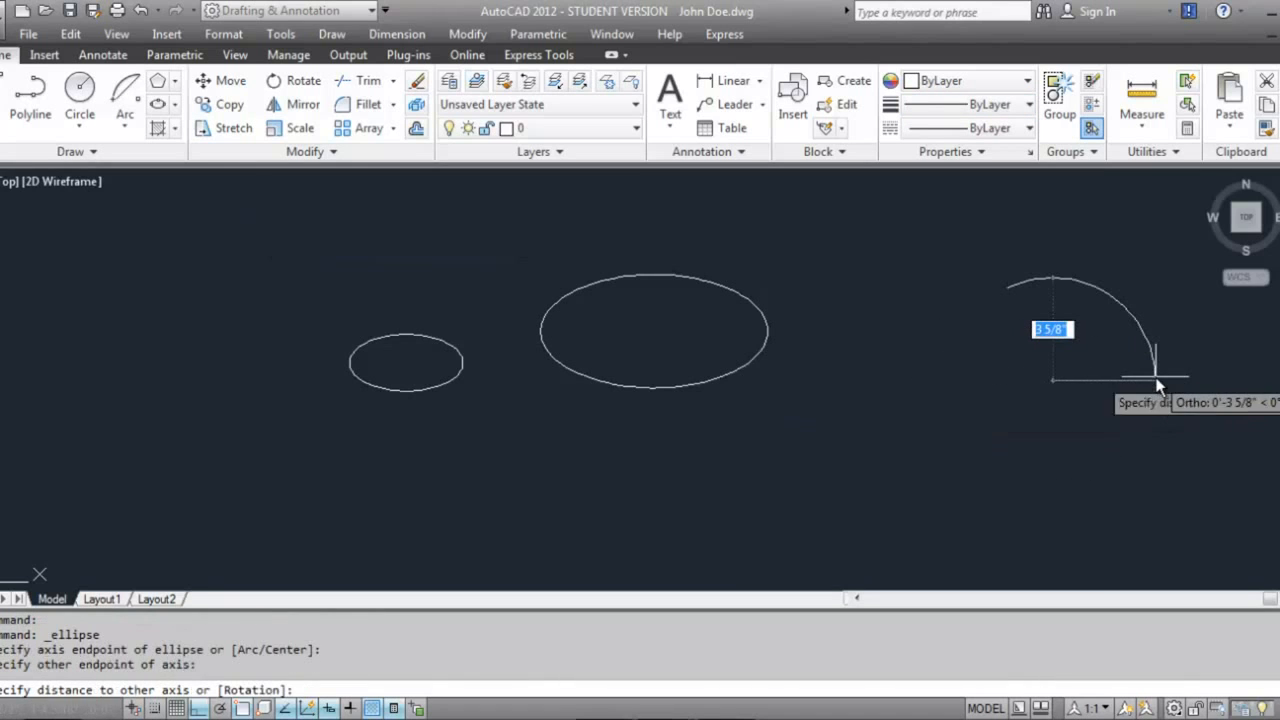
click(1081, 354)
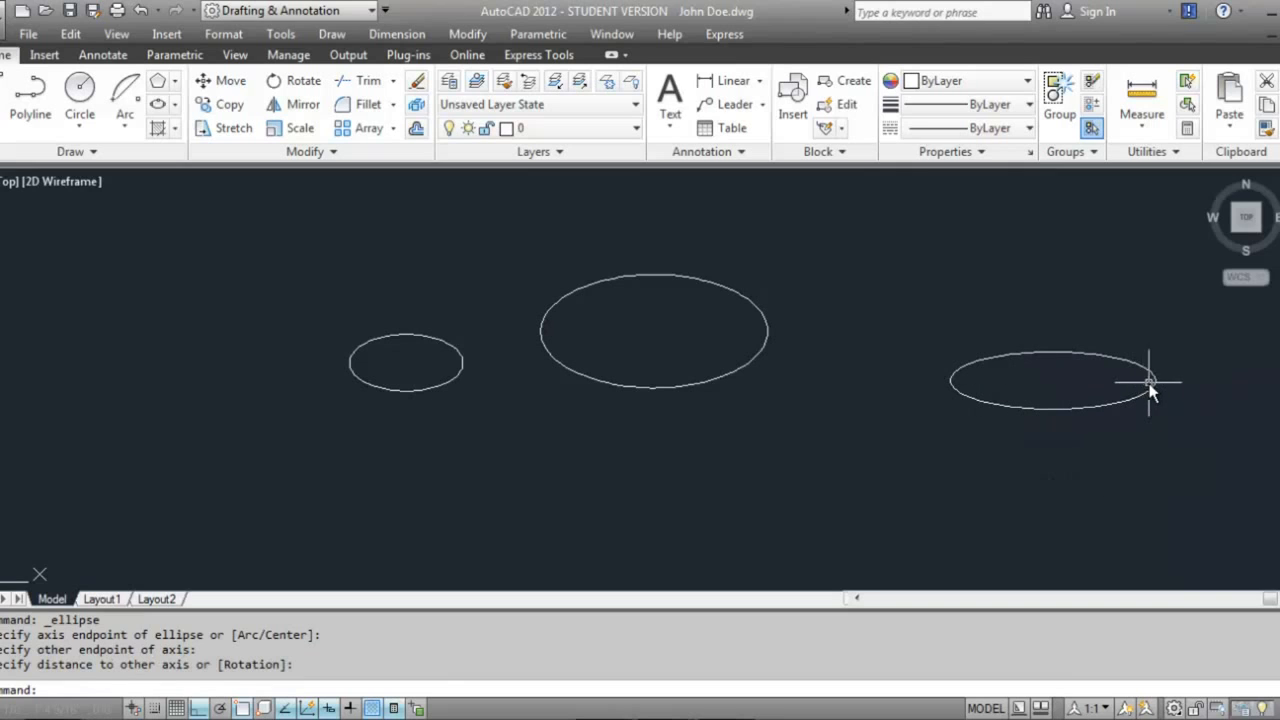
Select all the ellipses and erase them from the drawing.
mouse_move(1062, 360)
mouse_move(1052, 413)
click(1086, 471)
click(1010, 288)
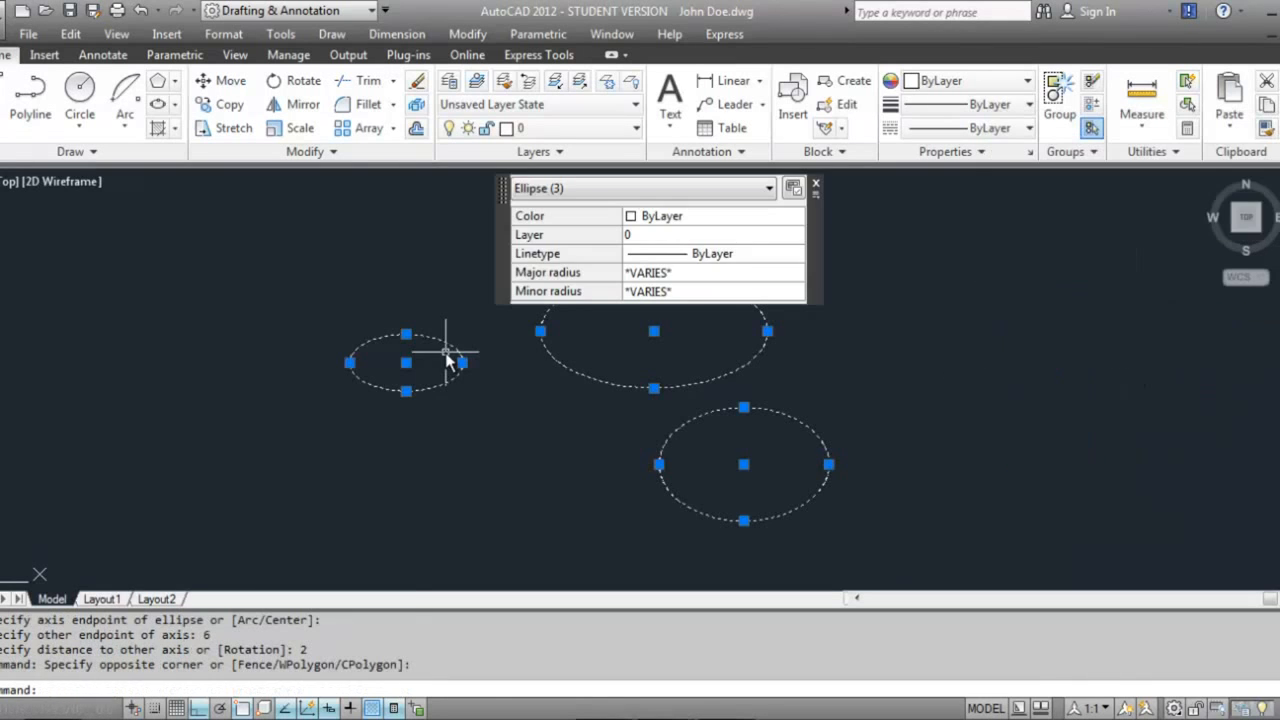
text(e)
key(Return)
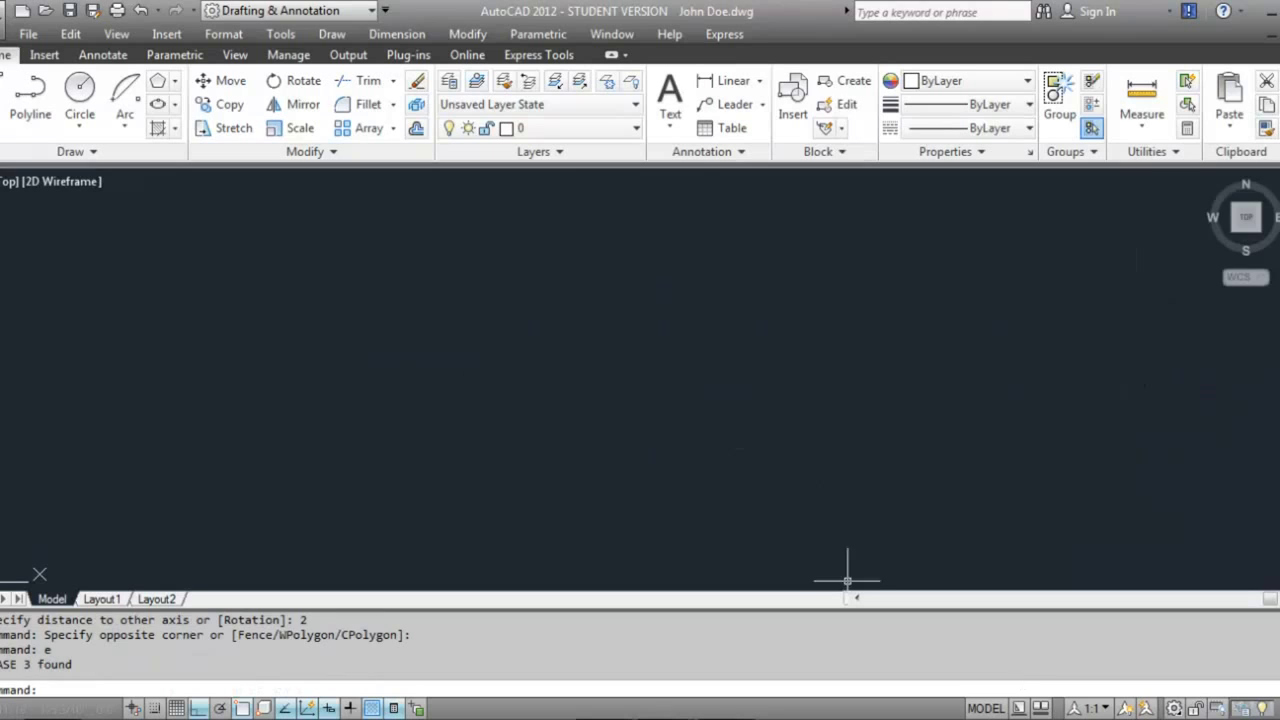
Place six donuts with a 1" inside diameter and a 3" outside diameter, scattered across the empty drawing area.
click(97, 152)
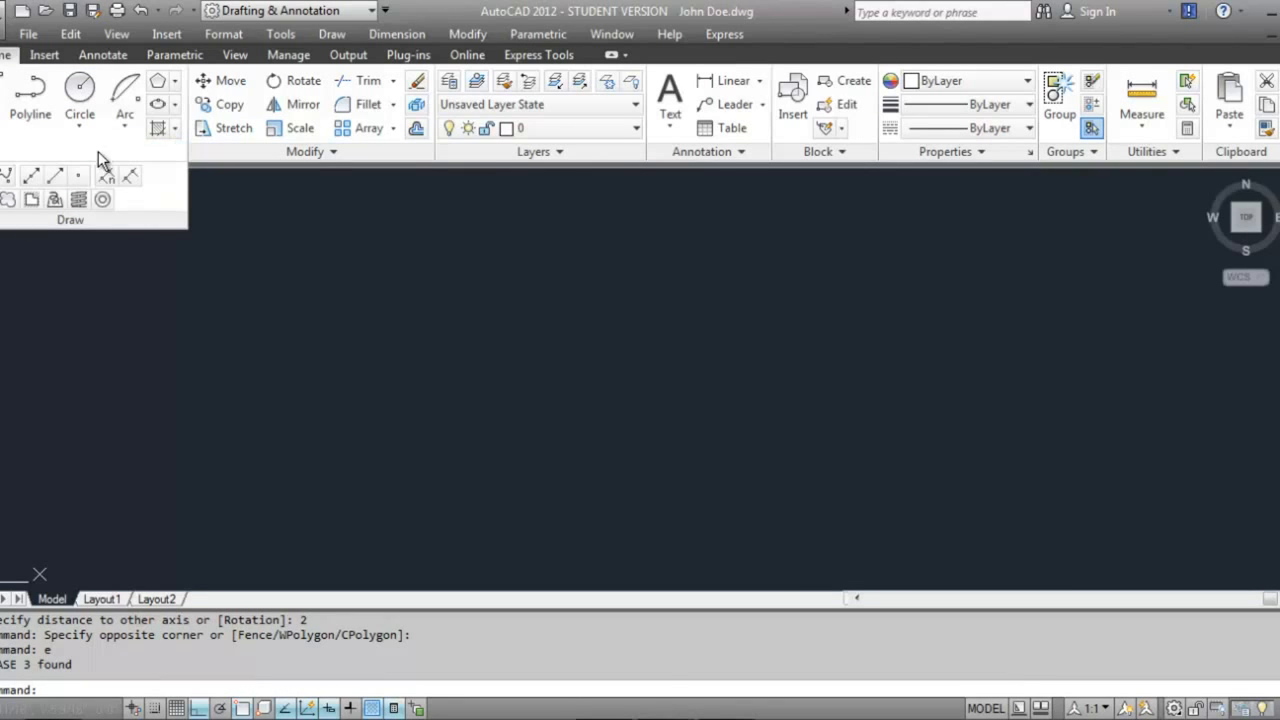
click(106, 203)
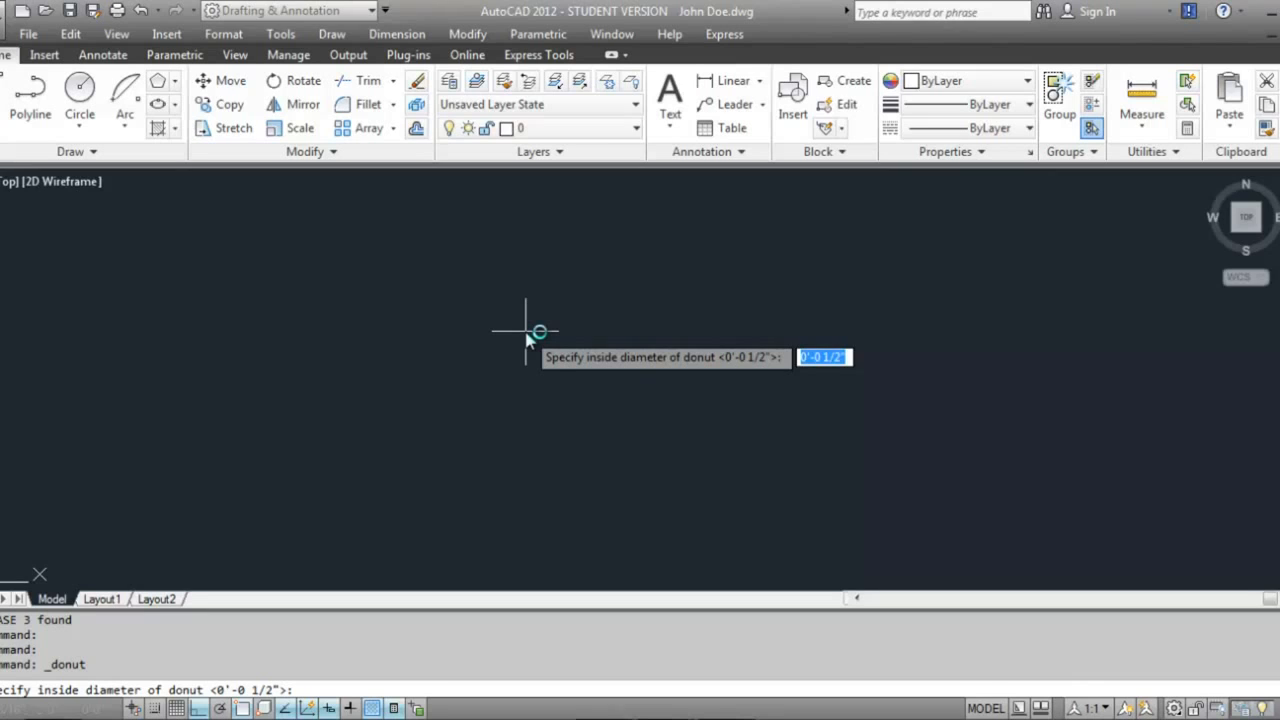
text(1)
key(Return)
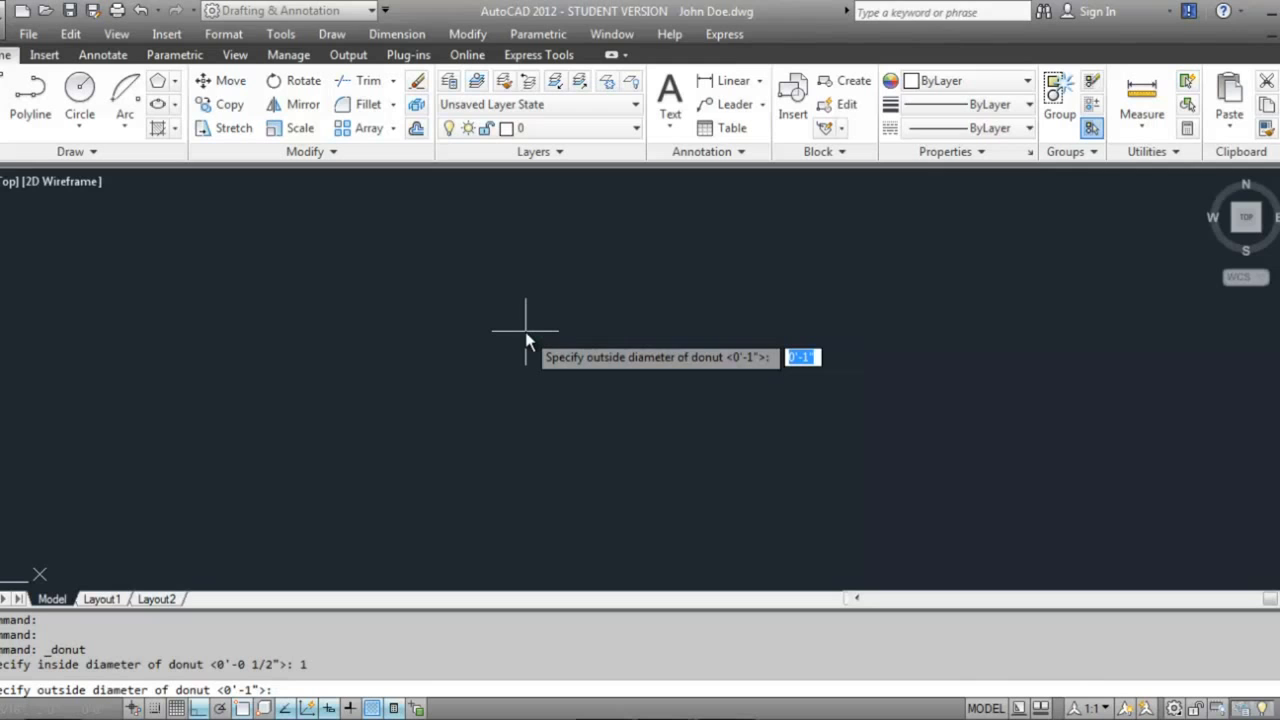
text(3)
key(Return)
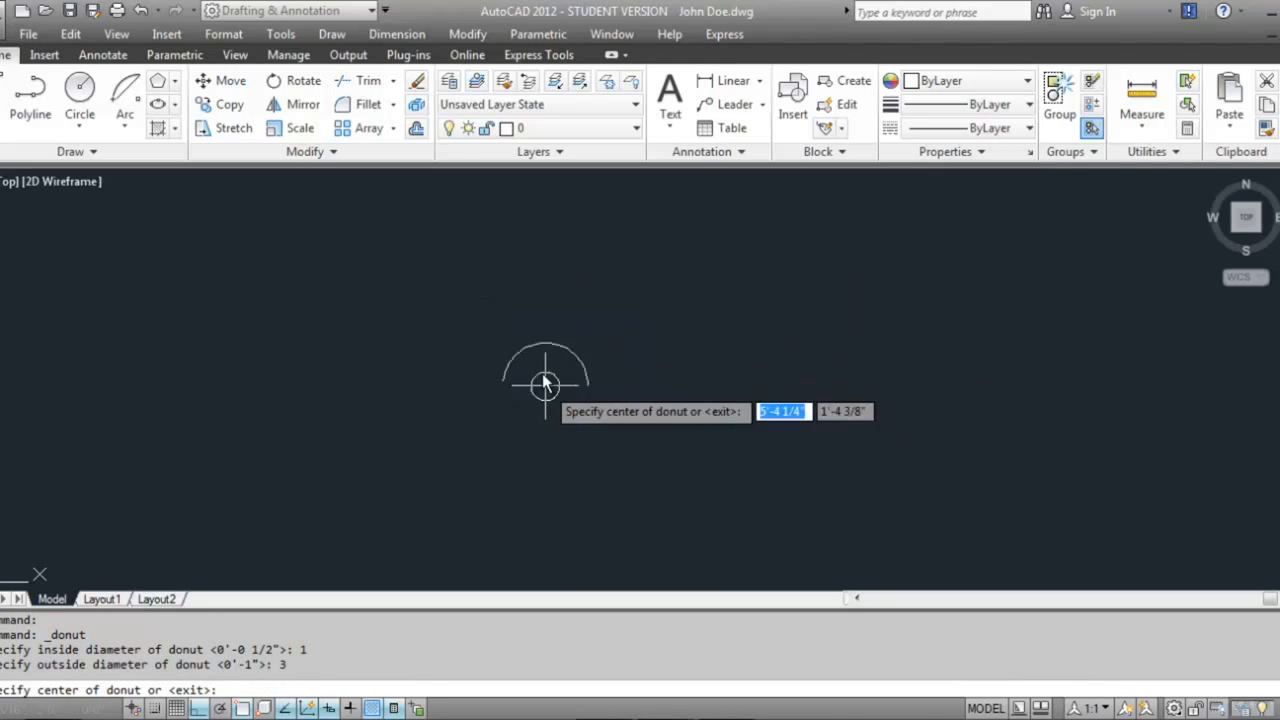
click(484, 340)
click(661, 340)
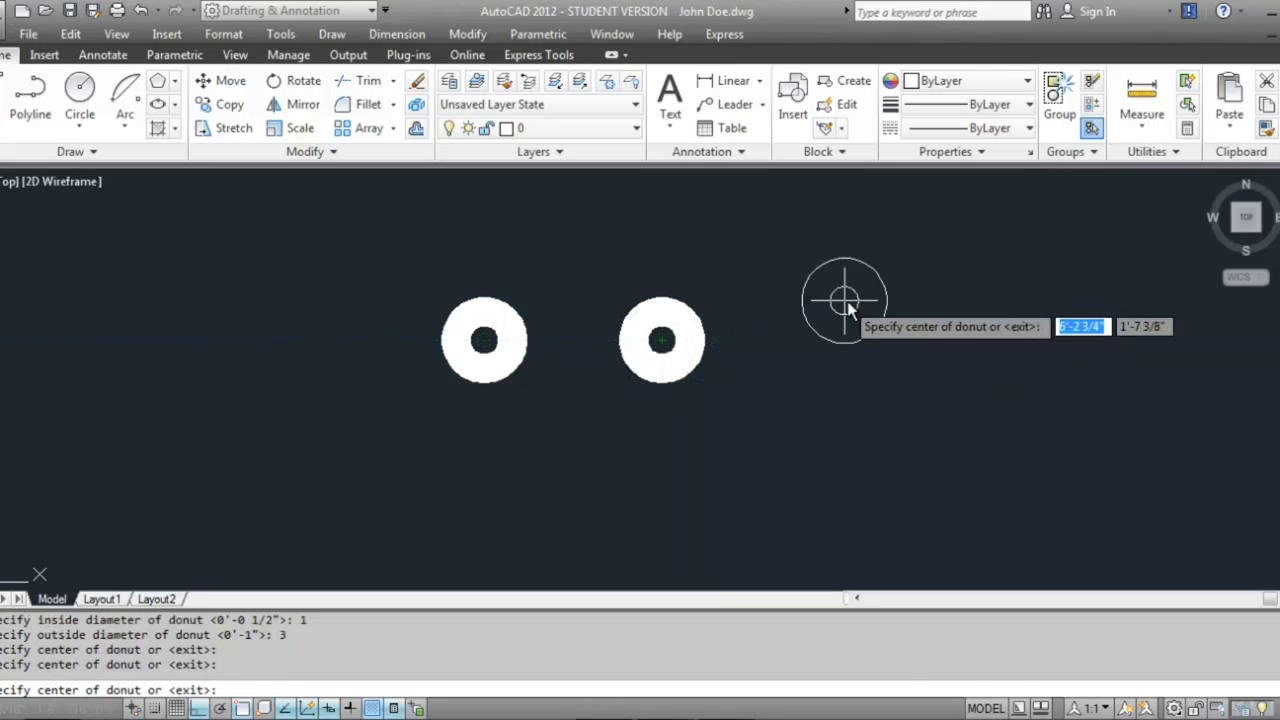
click(852, 300)
click(687, 493)
click(317, 451)
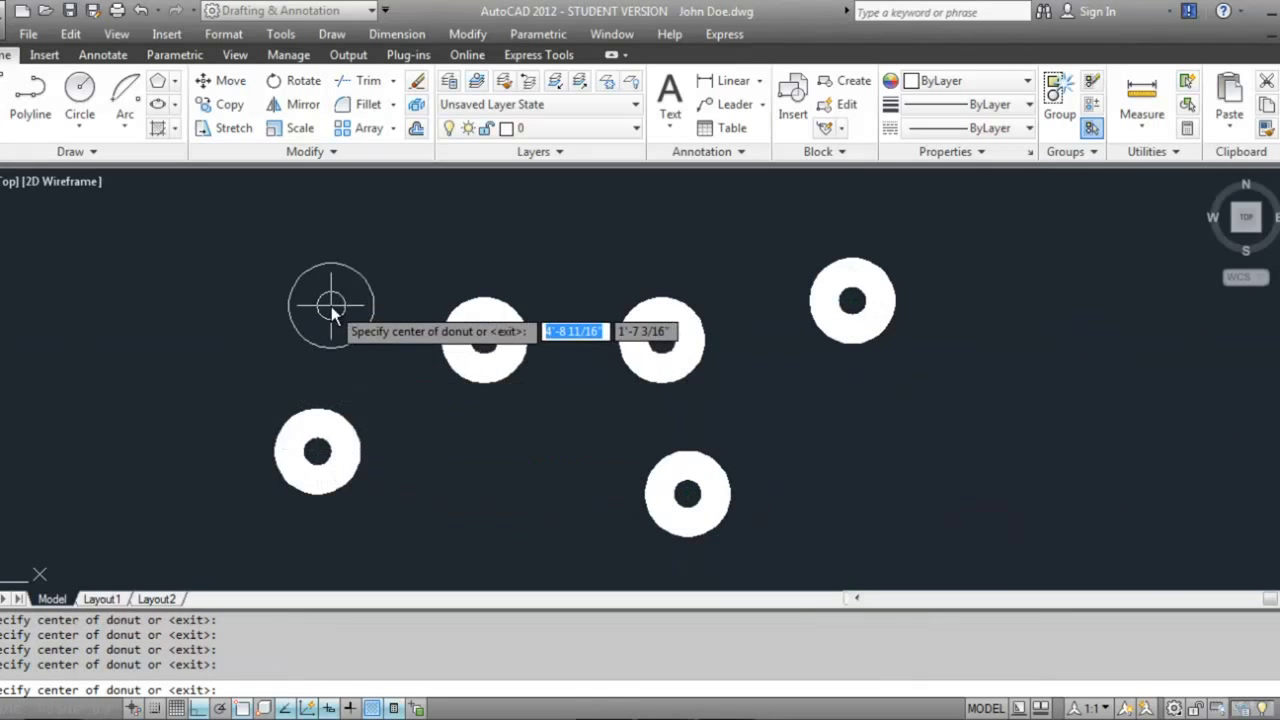
click(331, 305)
key(Escape)
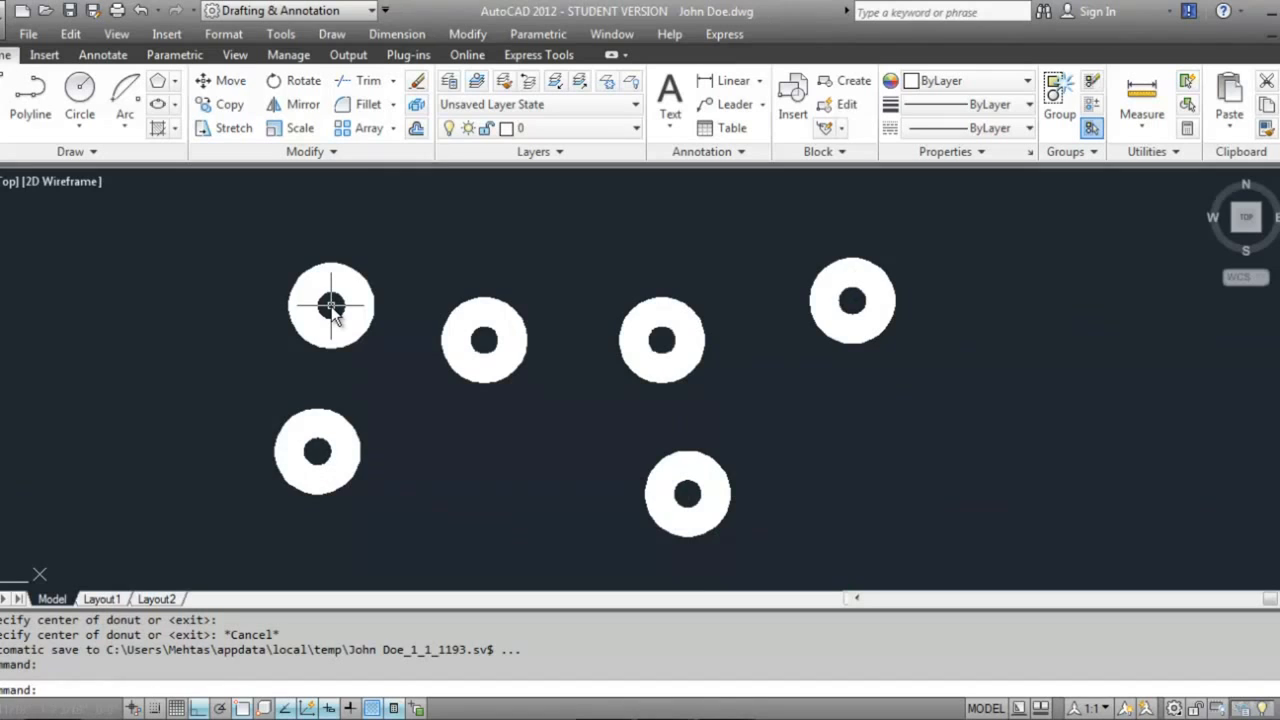
Place five thinner donuts with a 3" inside diameter and a 4" outside diameter in the free space right of the existing ones.
click(79, 150)
click(102, 199)
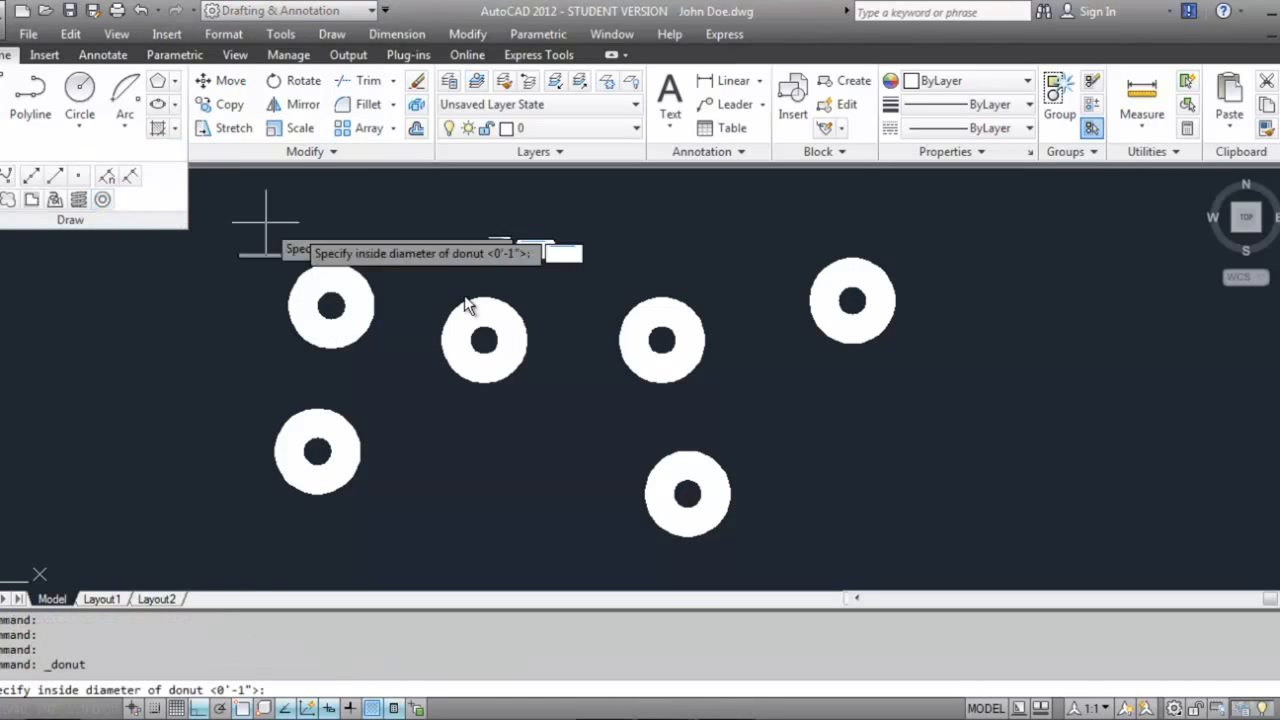
middle_drag(800, 381, 341, 405)
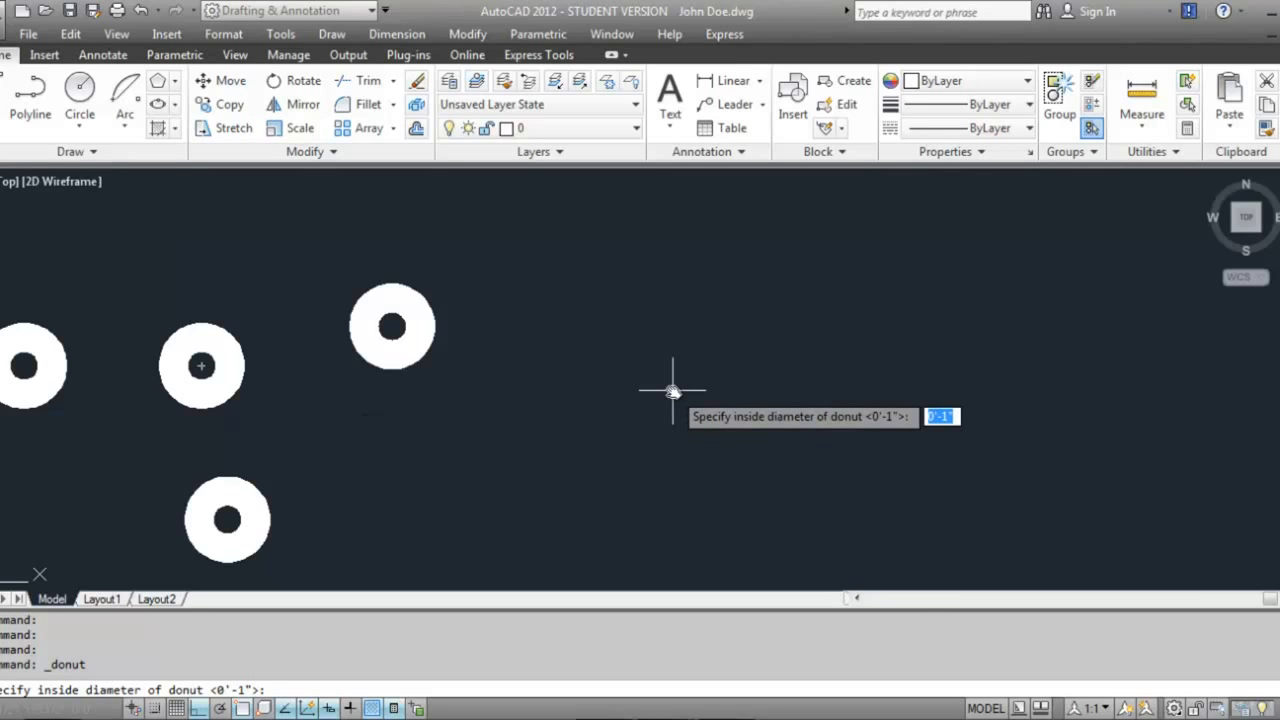
text(3)
key(Return)
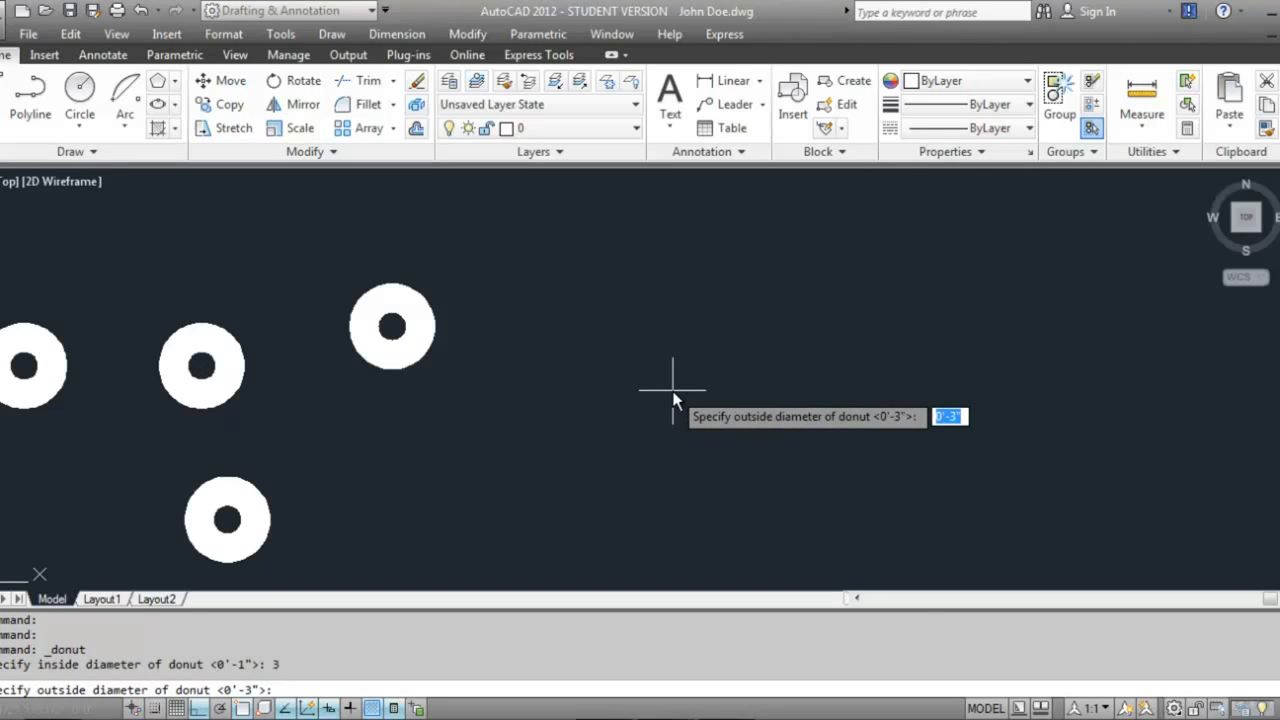
text(4)
key(Return)
click(673, 391)
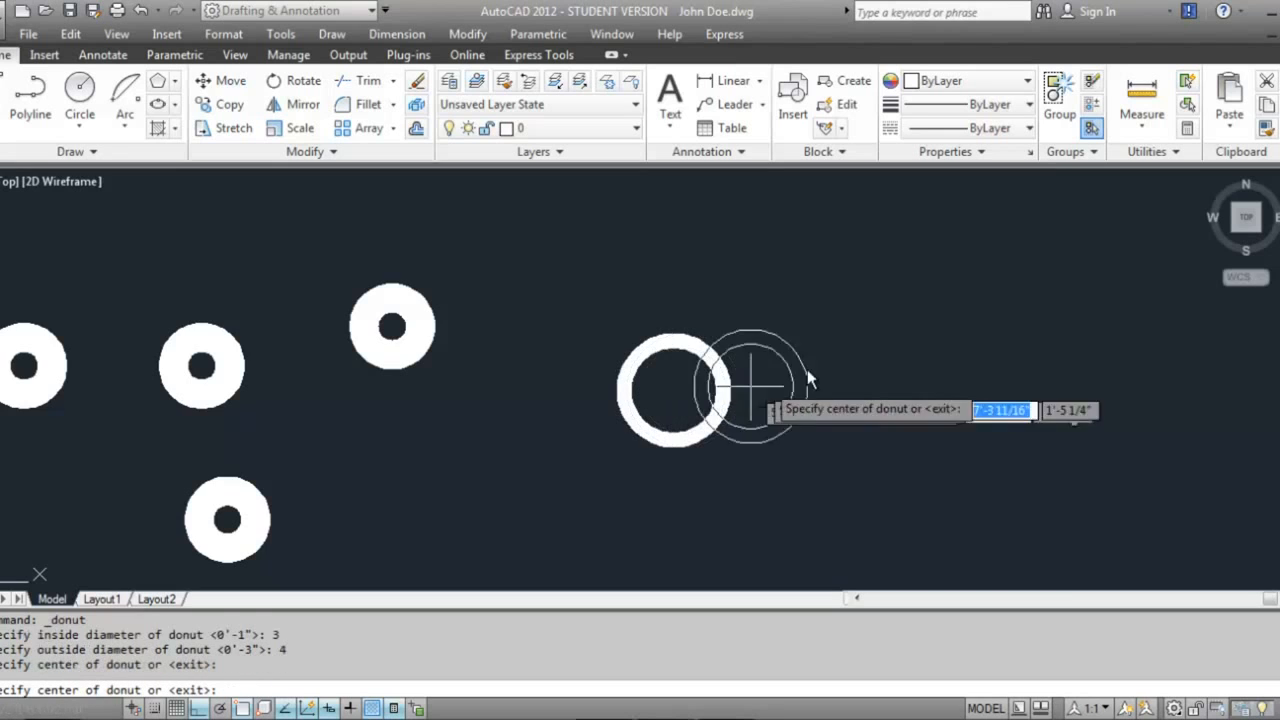
click(851, 351)
click(1036, 414)
click(823, 490)
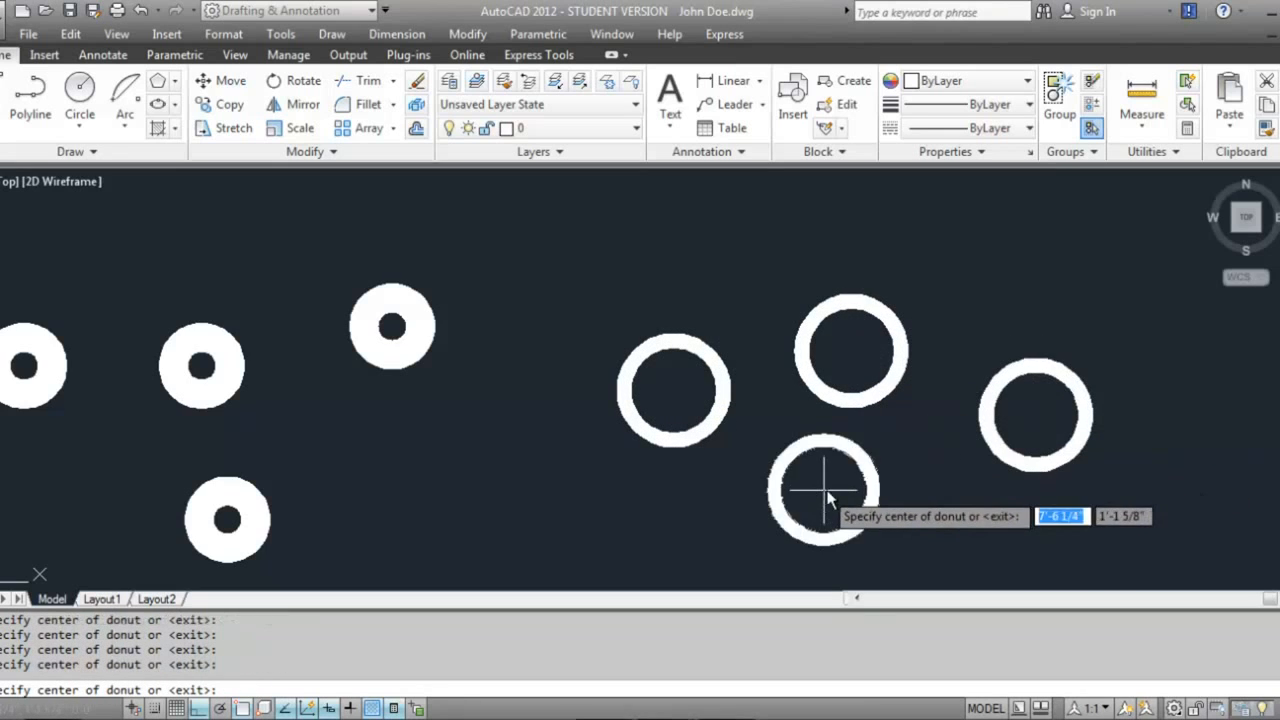
key(Escape)
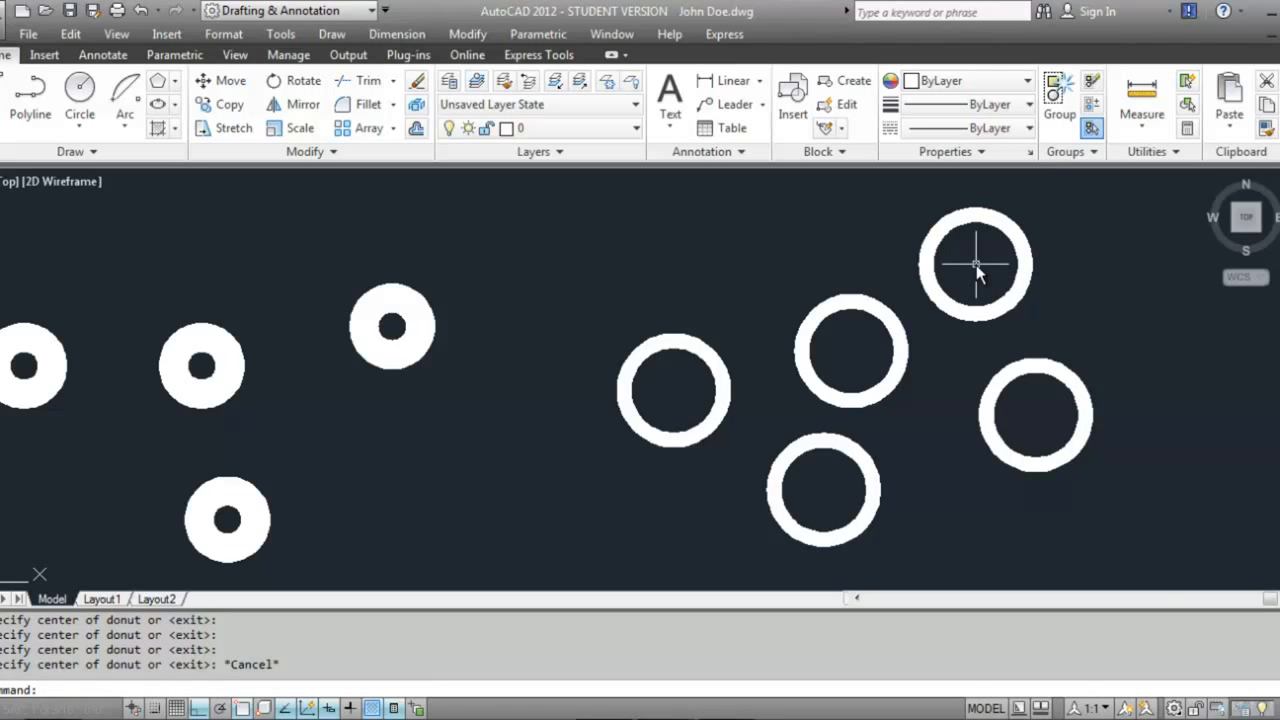
Turn the FILL mode off and regenerate the drawing so the donuts display without solid fill.
scroll(977, 265, down, 4)
scroll(977, 265, up, 1)
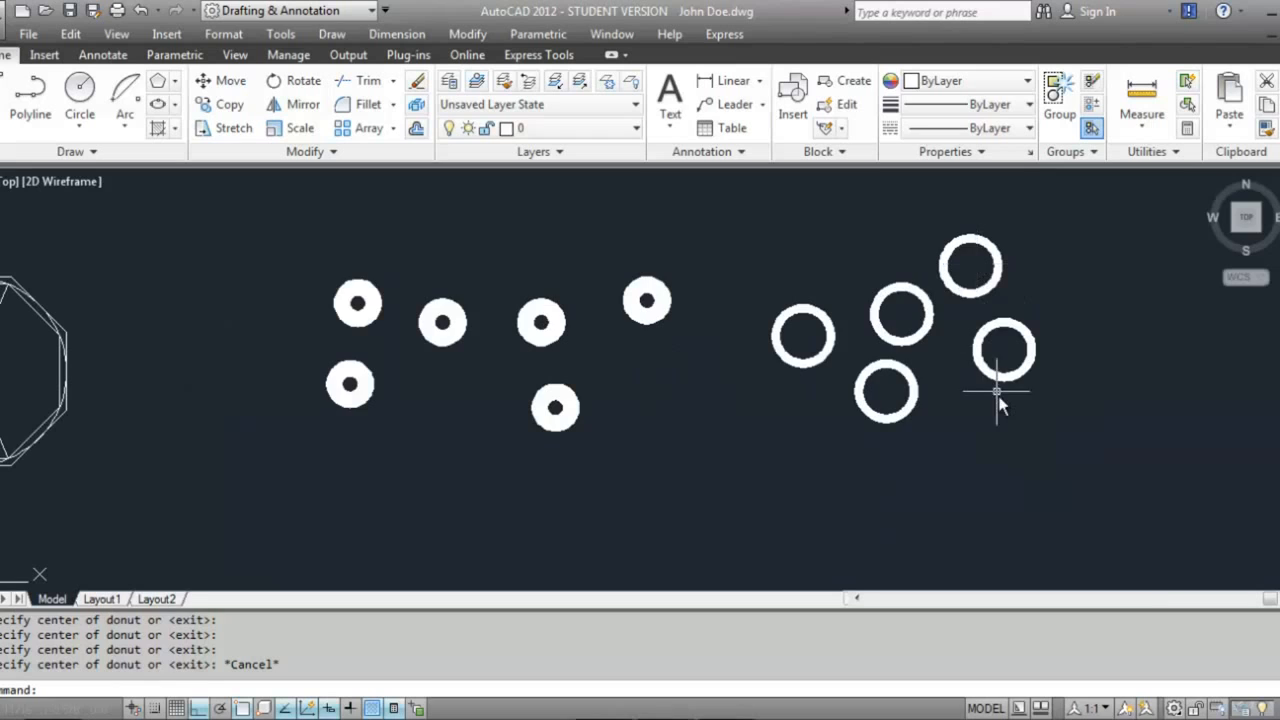
scroll(980, 345, up, 5)
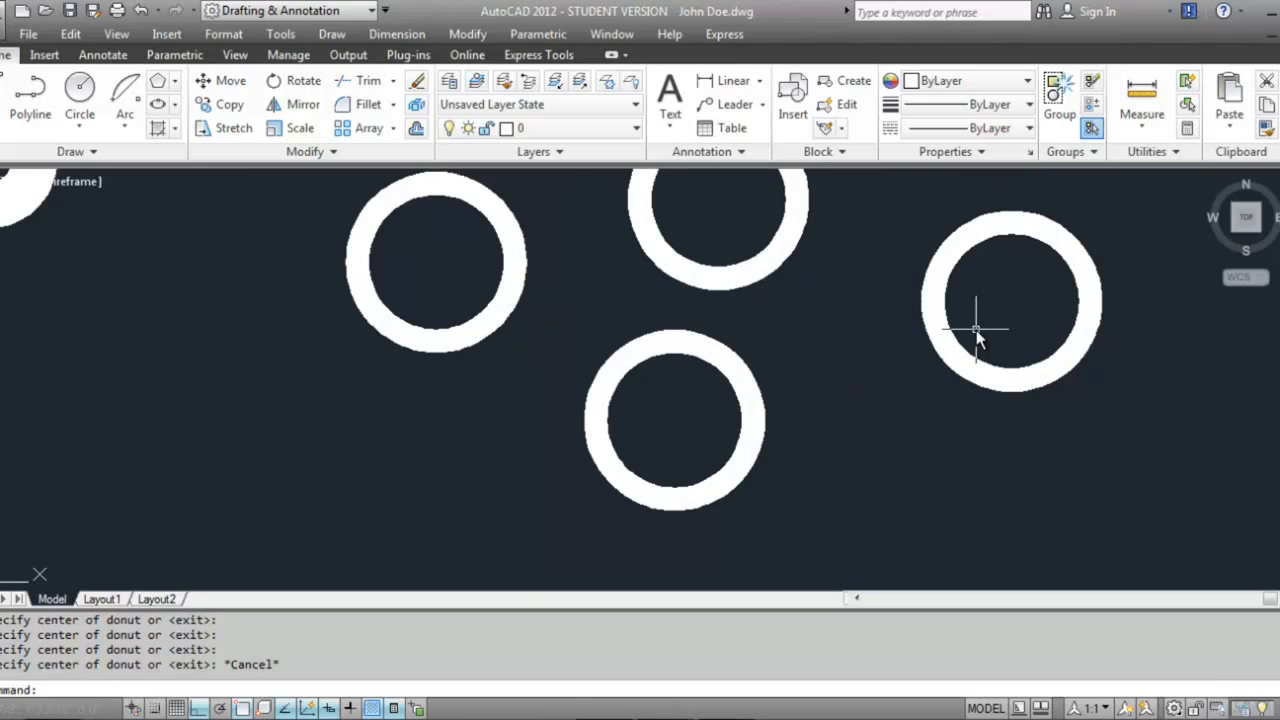
text(FILL)
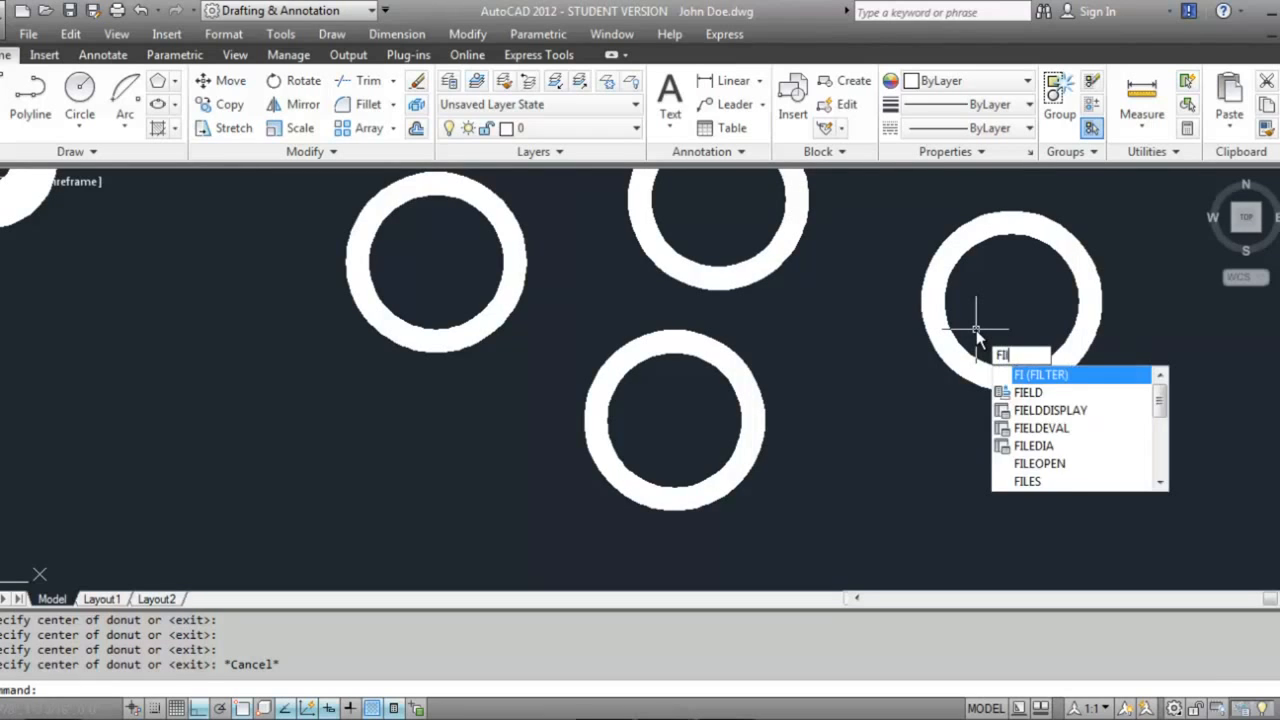
key(Return)
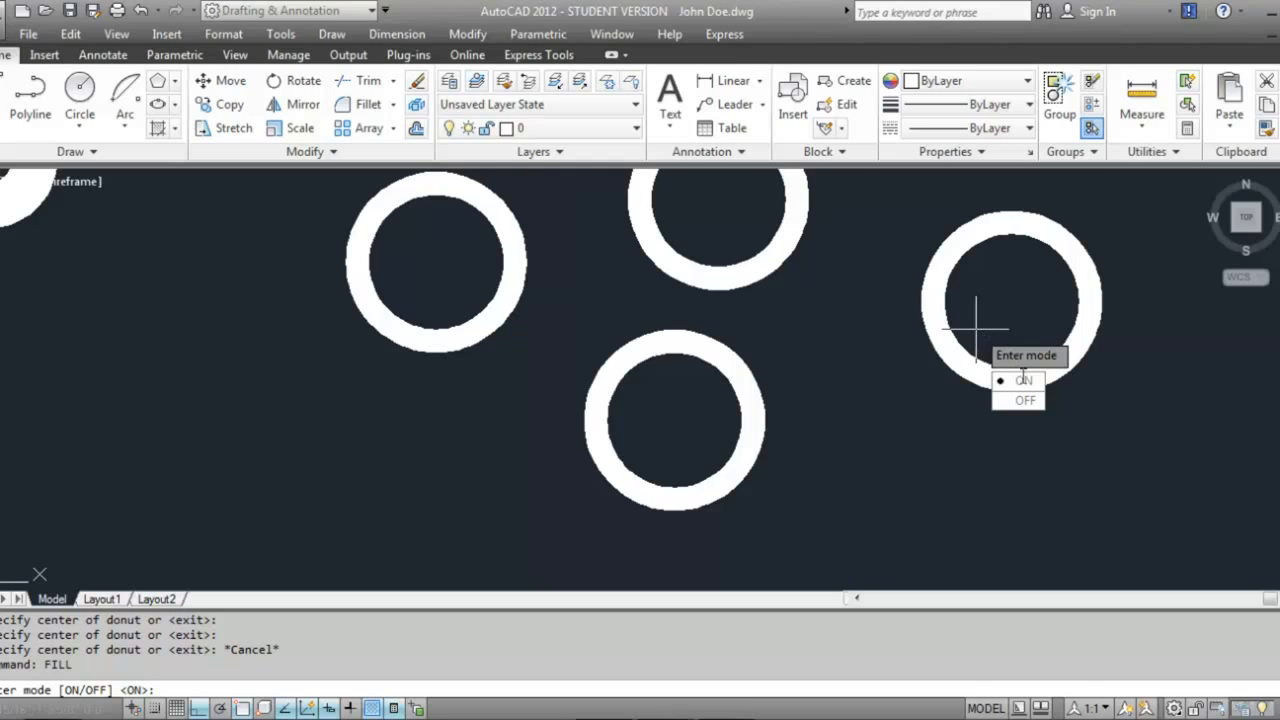
click(1026, 401)
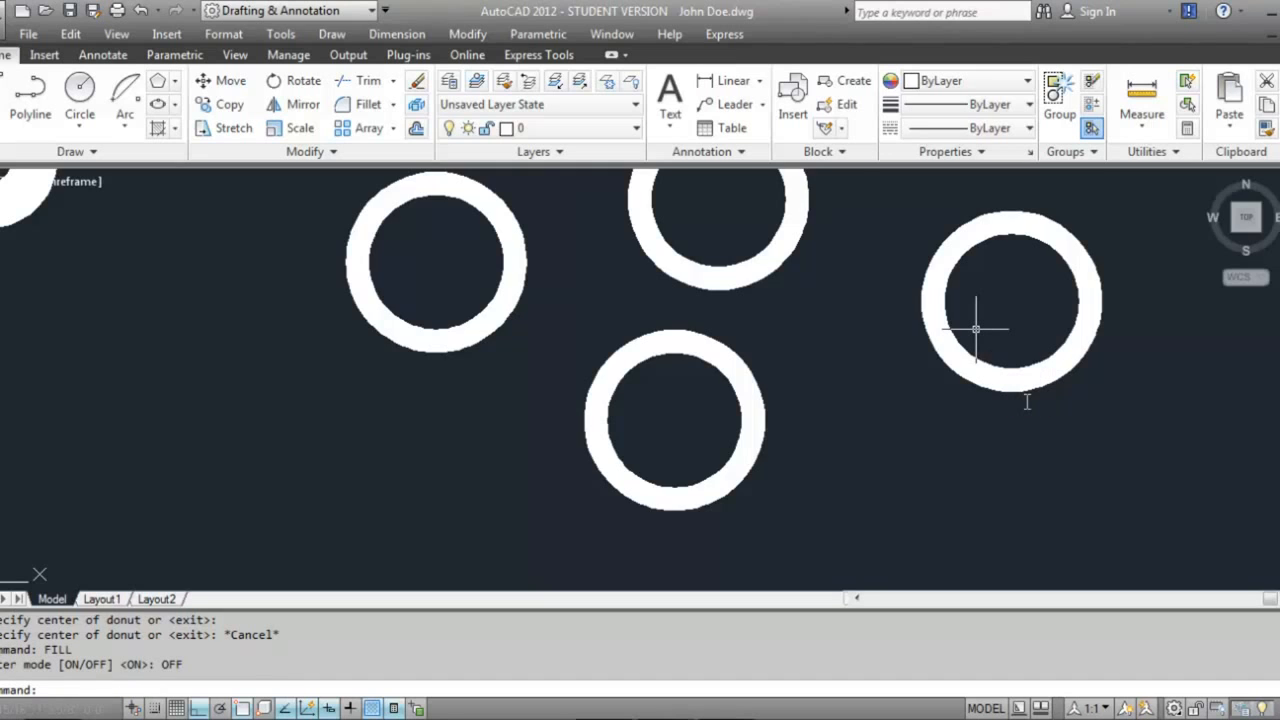
text(REg)
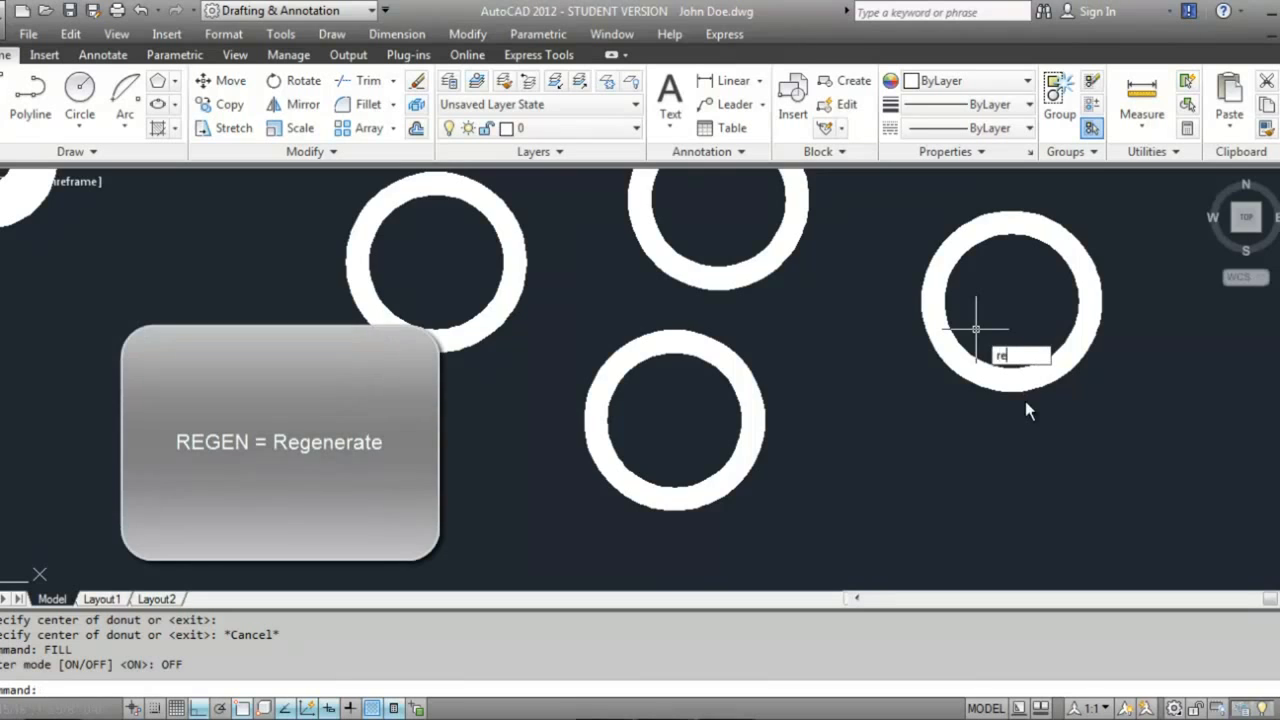
text(en)
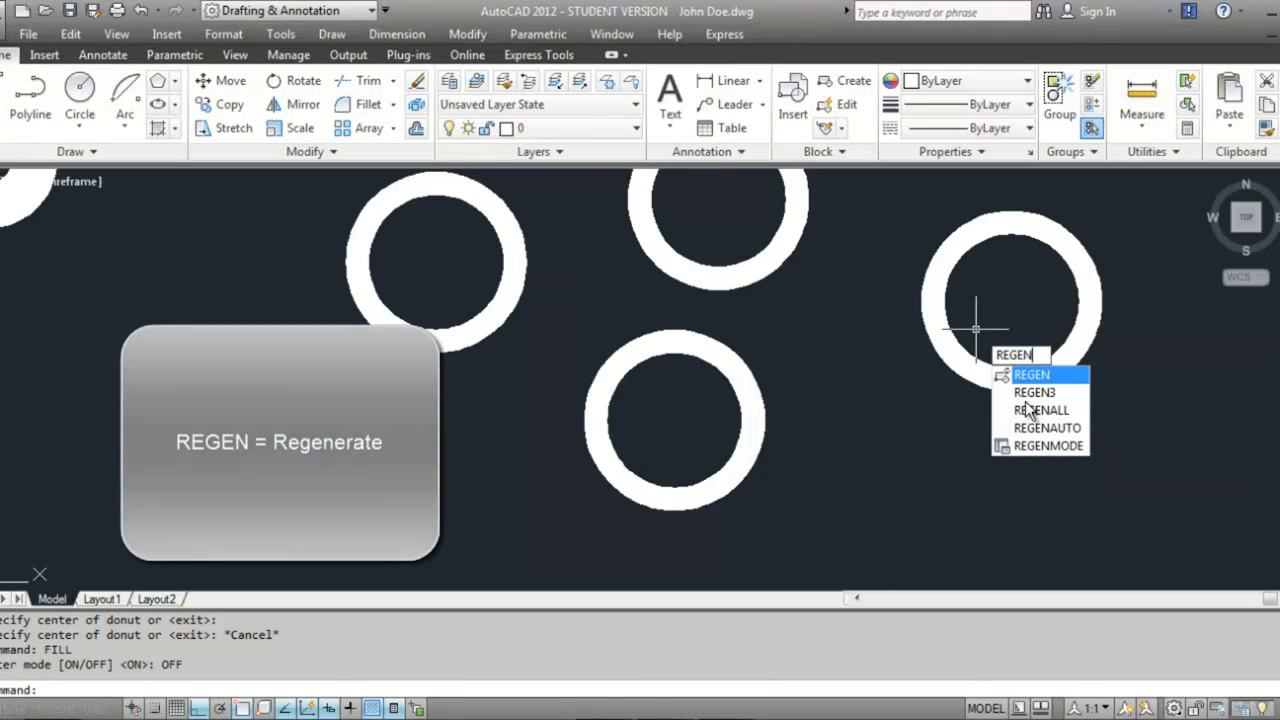
key(Return)
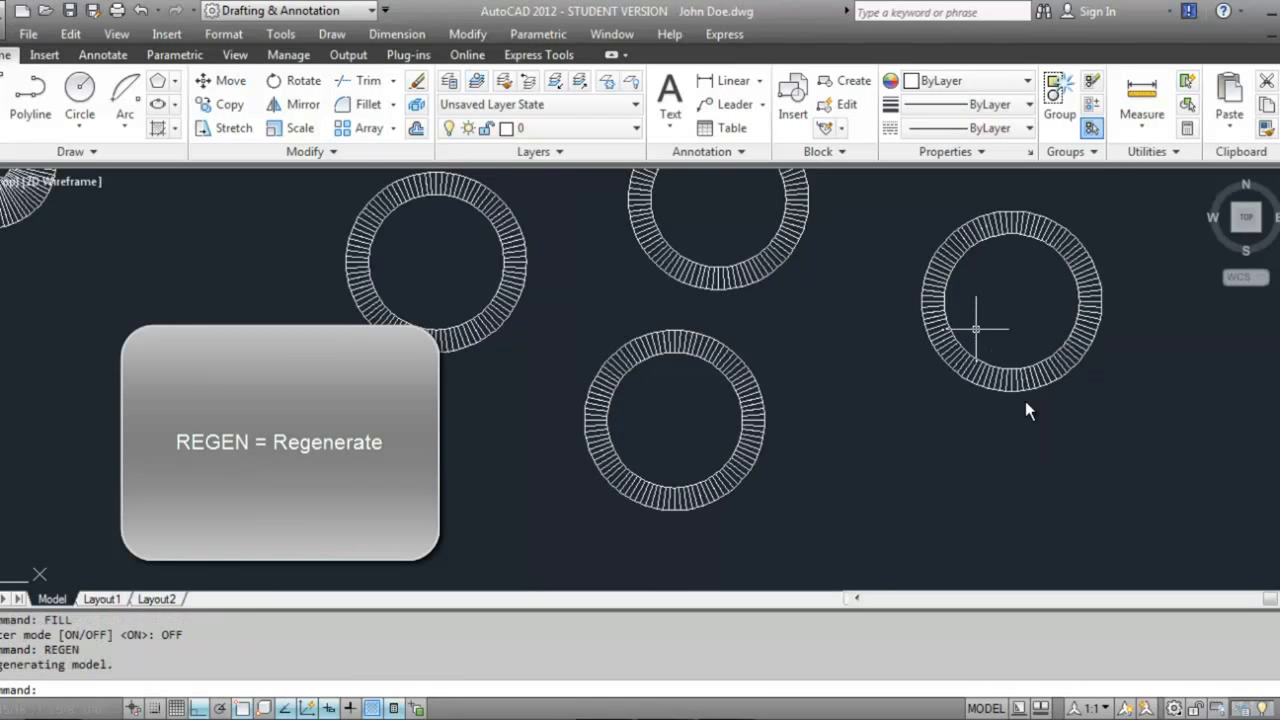
Set the FILL mode back to ON and regenerate the drawing to display all the donuts as solid.
scroll(979, 330, down, 3)
scroll(770, 330, up, 8)
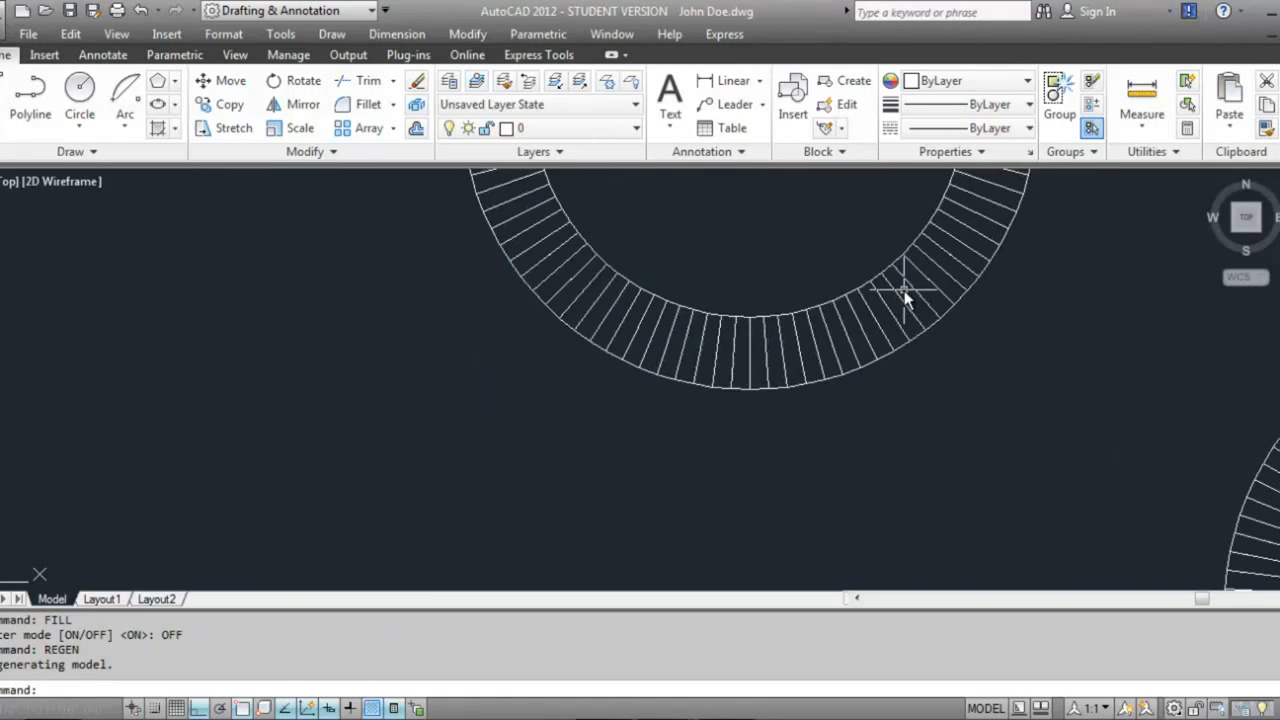
scroll(898, 294, down, 4)
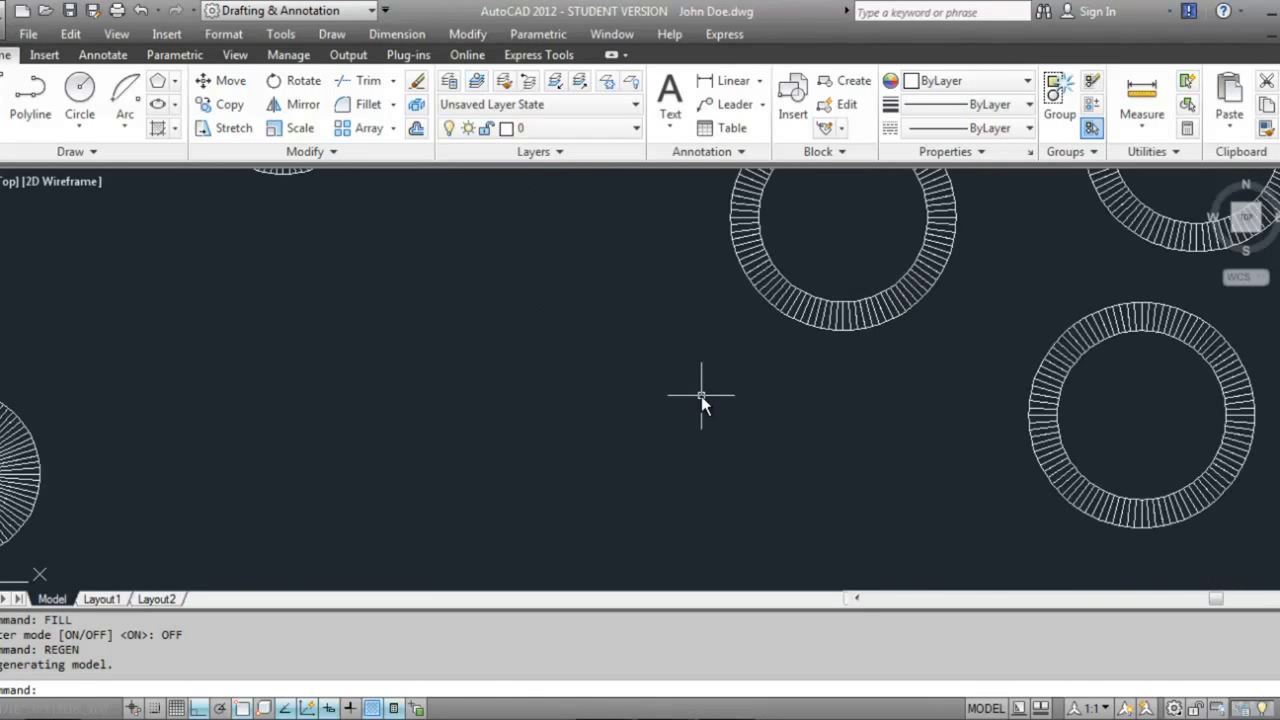
scroll(700, 396, down, 3)
scroll(700, 396, down, 2)
middle_drag(697, 394, 693, 424)
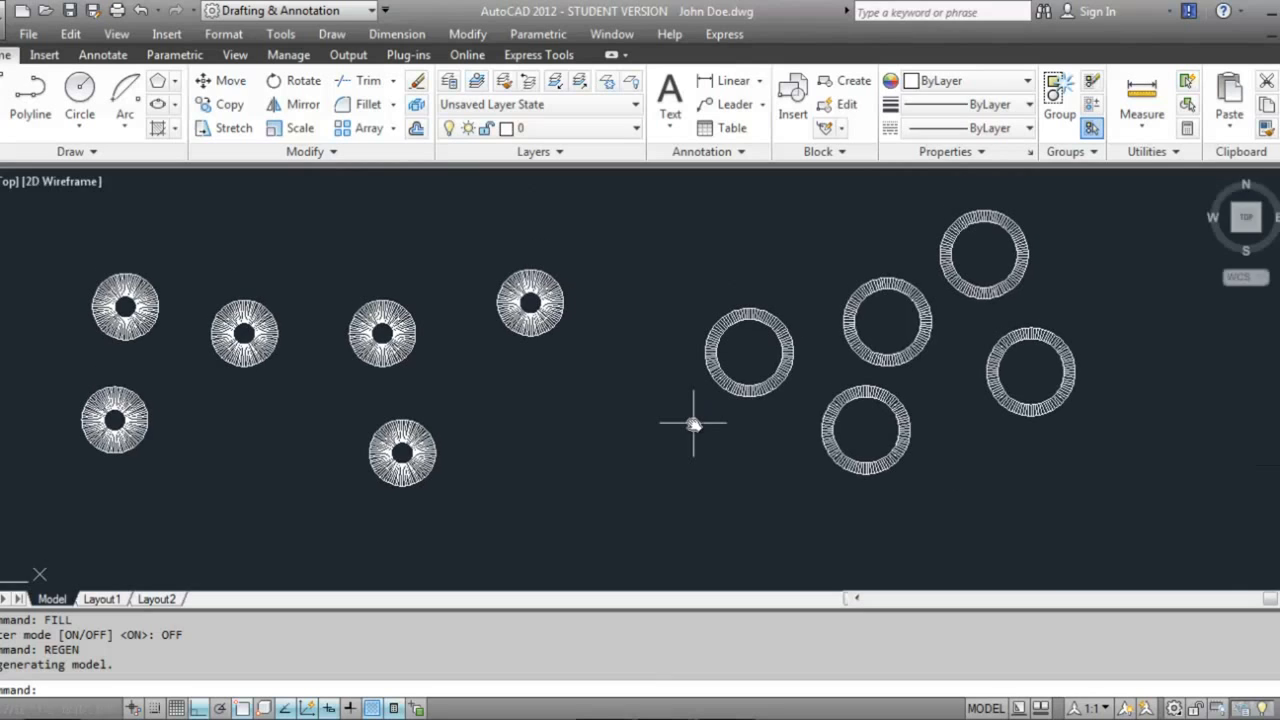
text(fill)
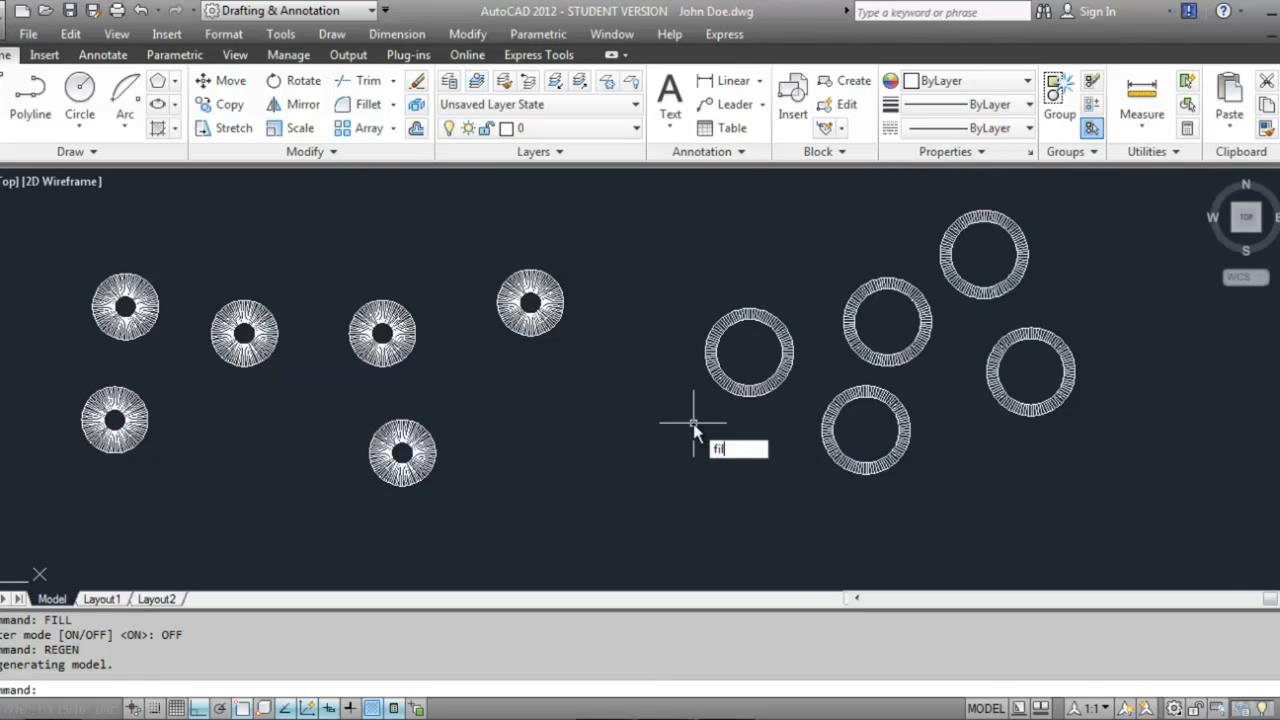
key(Return)
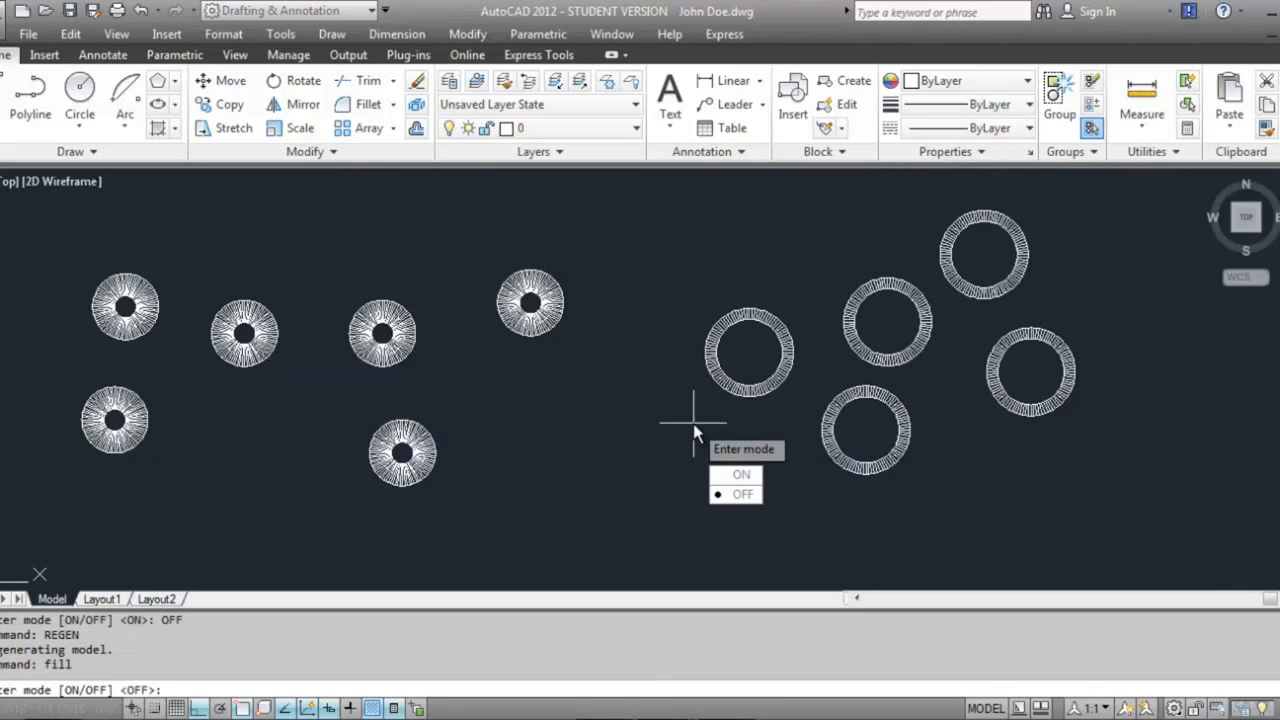
click(737, 475)
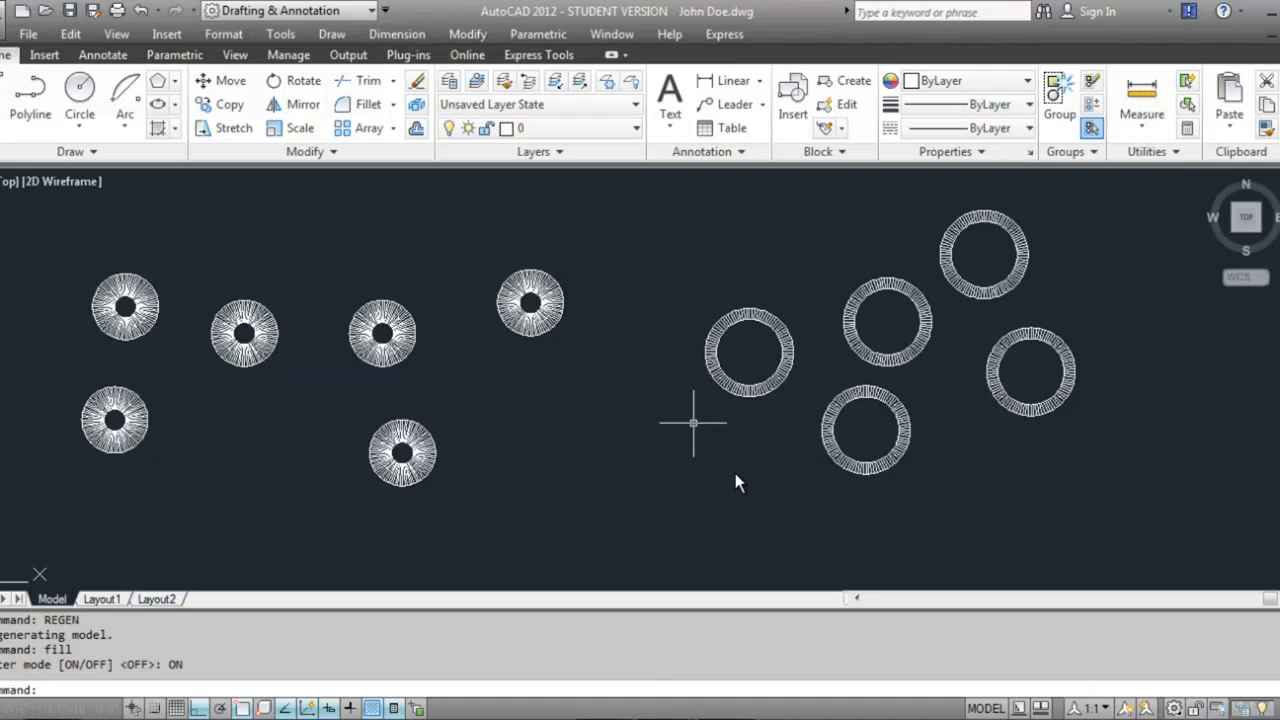
text(regen)
key(Return)
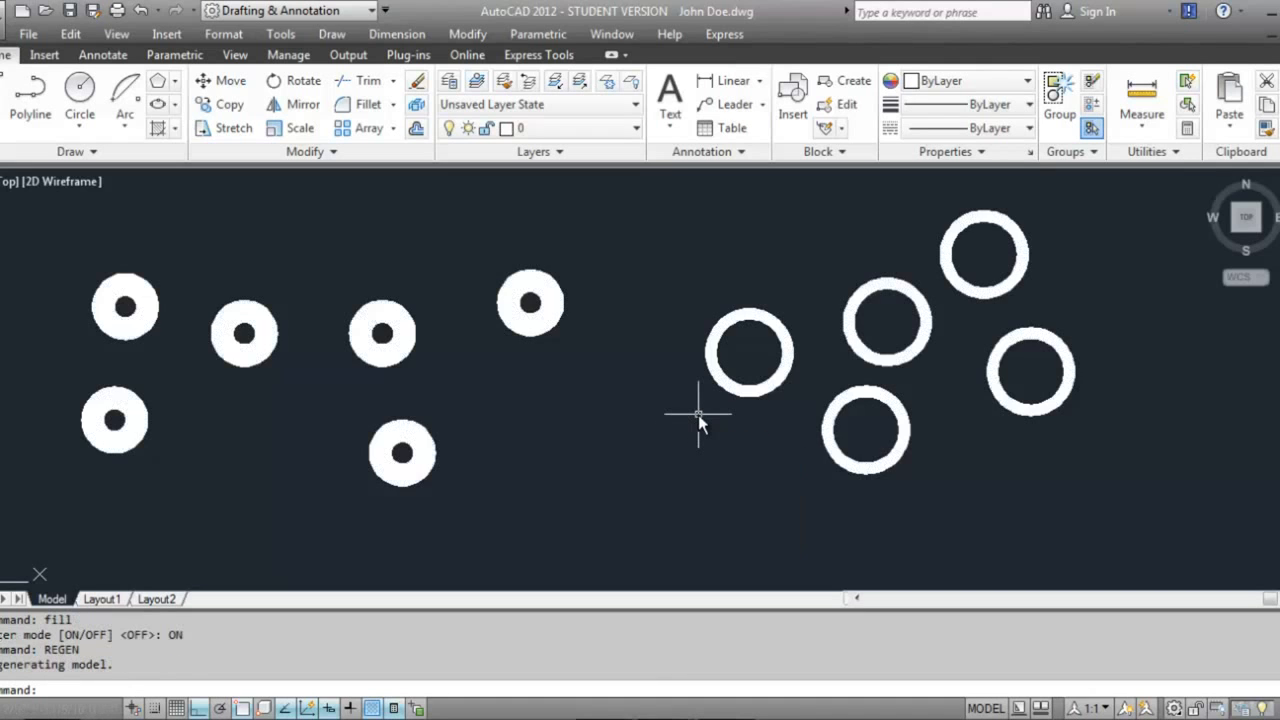